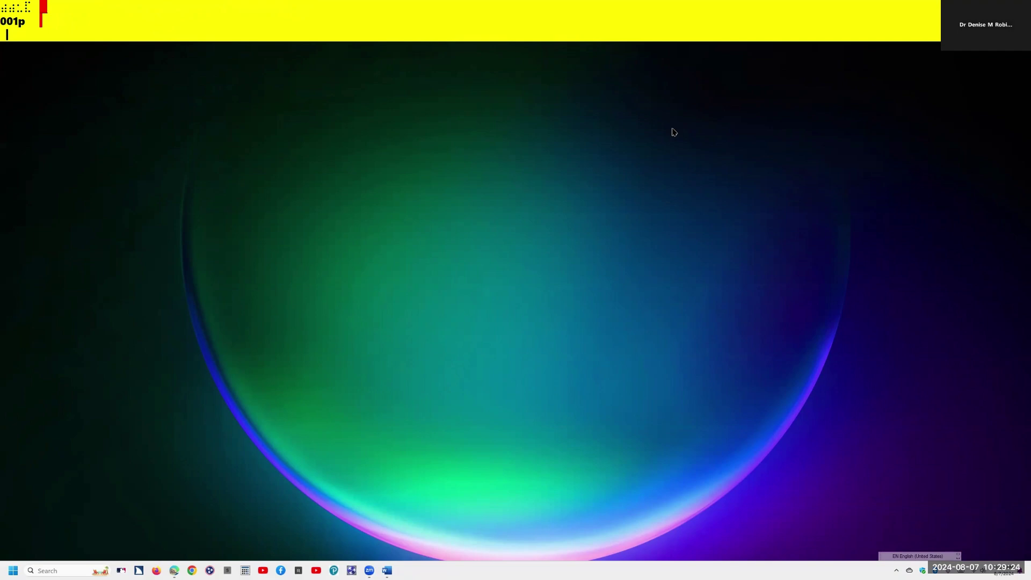
Step: Switch to the Word document and append "- Windows 11" to its first line, "Set up a computer"
key(alt+Tab)
key(alt+Tab)
key(alt+Tab)
key(alt+Tab)
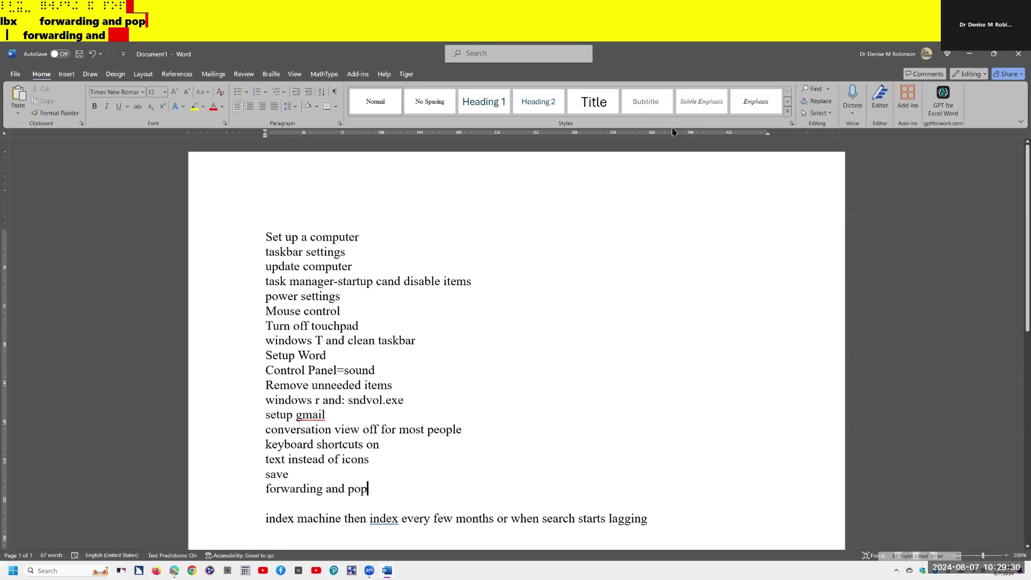
key(ctrl+Home)
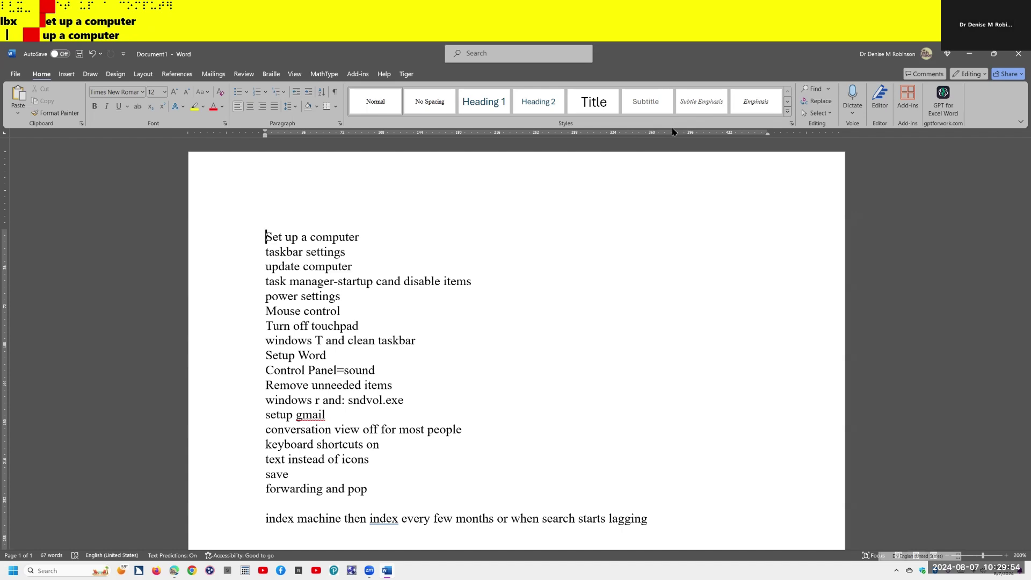
key(End)
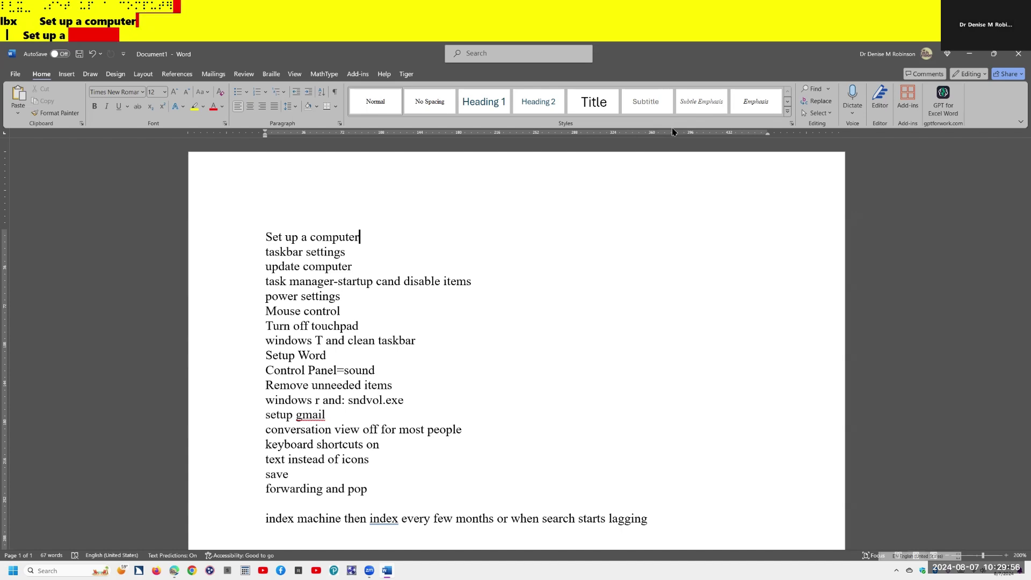
text(- Windows 11)
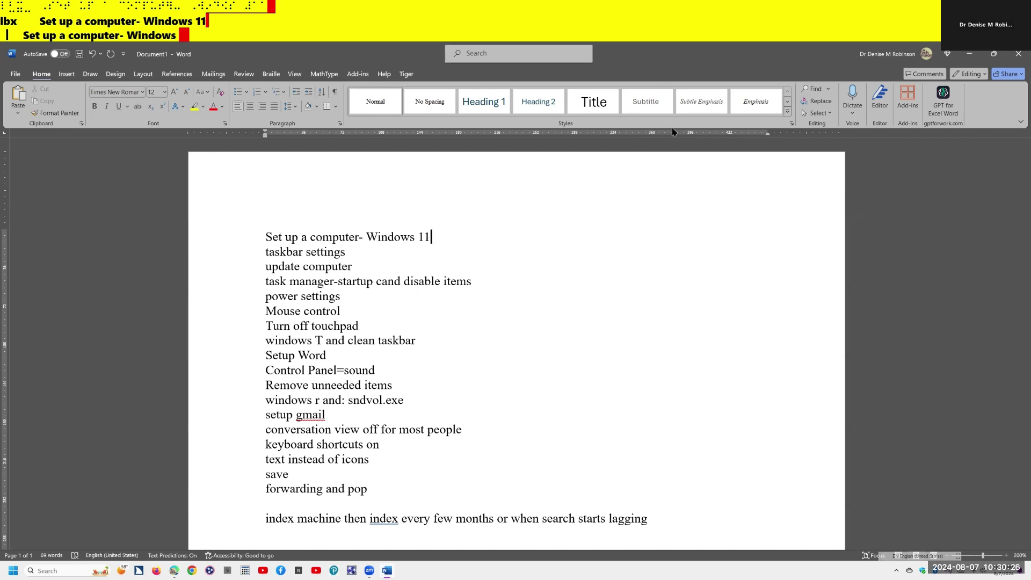
Step: Search Windows for "taskba" and open the Taskbar settings page
key(Down)
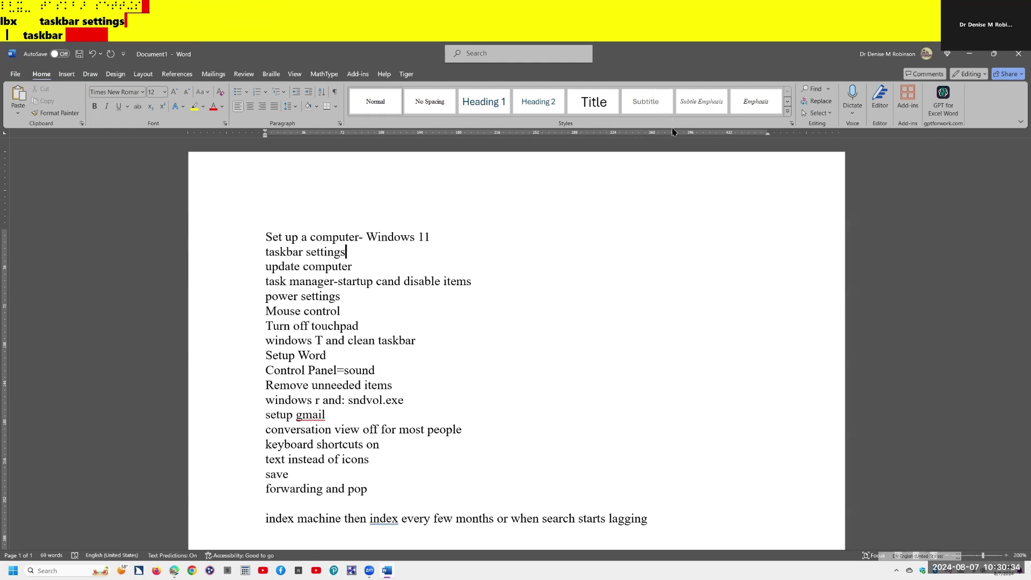
key(super)
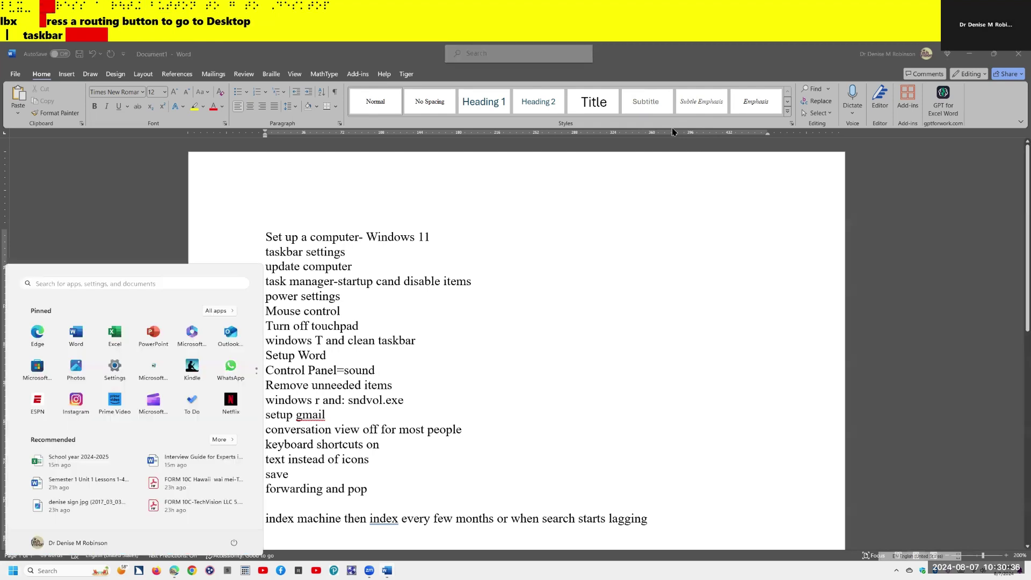
text(taskba)
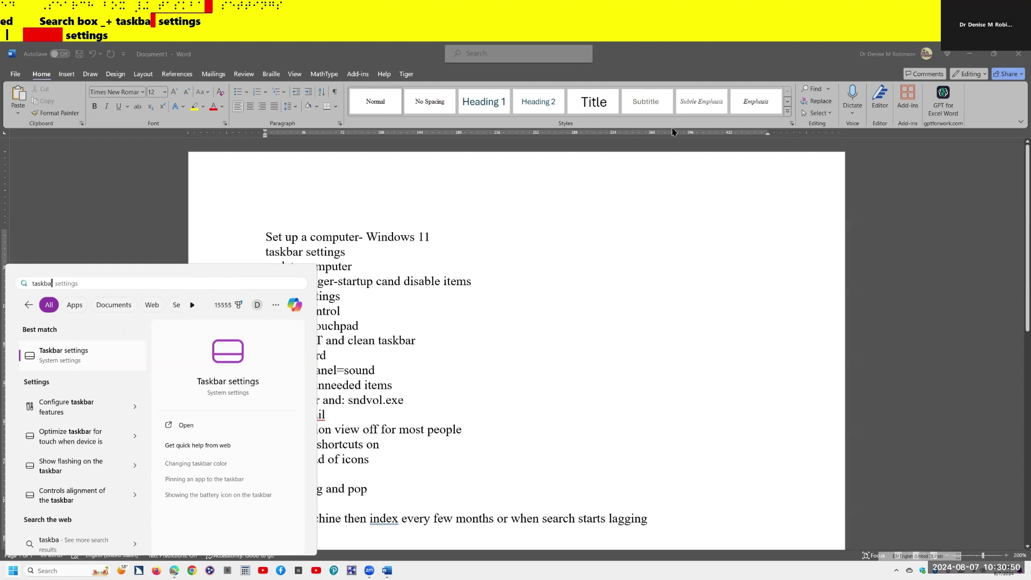
key(Return)
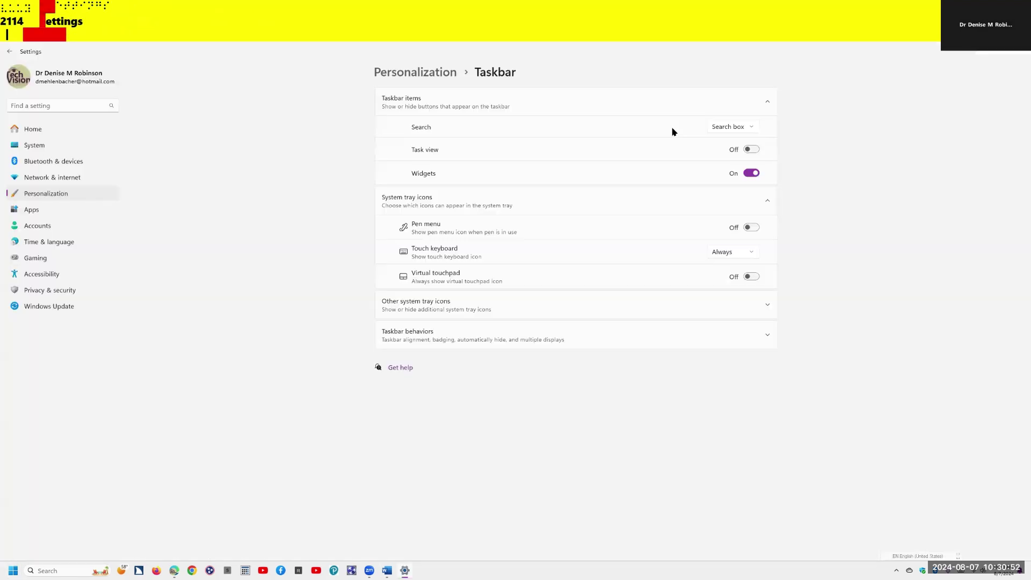
key(ctrl)
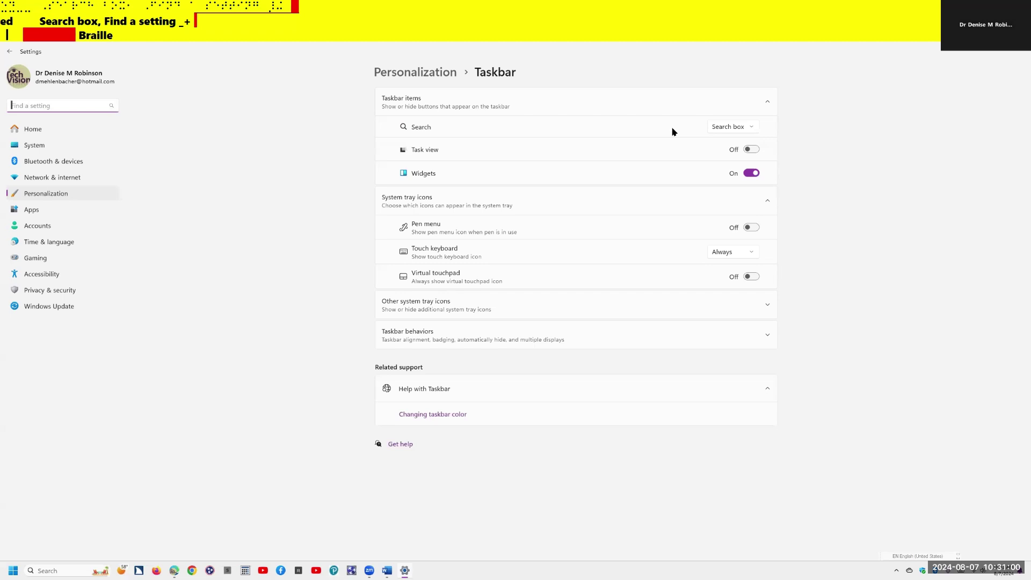
Step: Set the taskbar's Search item to Hide
key(Tab)
key(Tab)
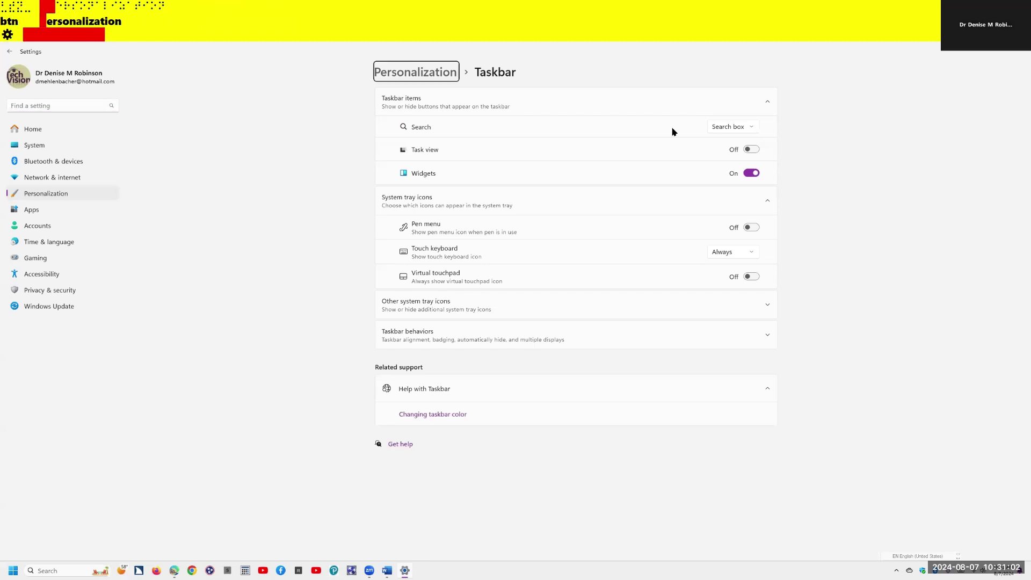
key(Tab)
key(Tab)
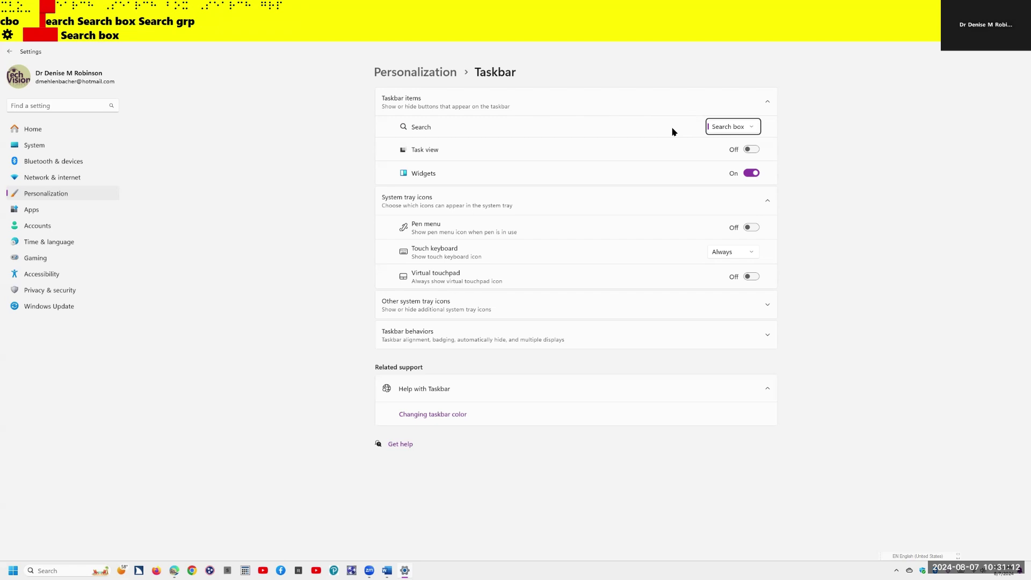
key(Up)
key(Up)
key(Up)
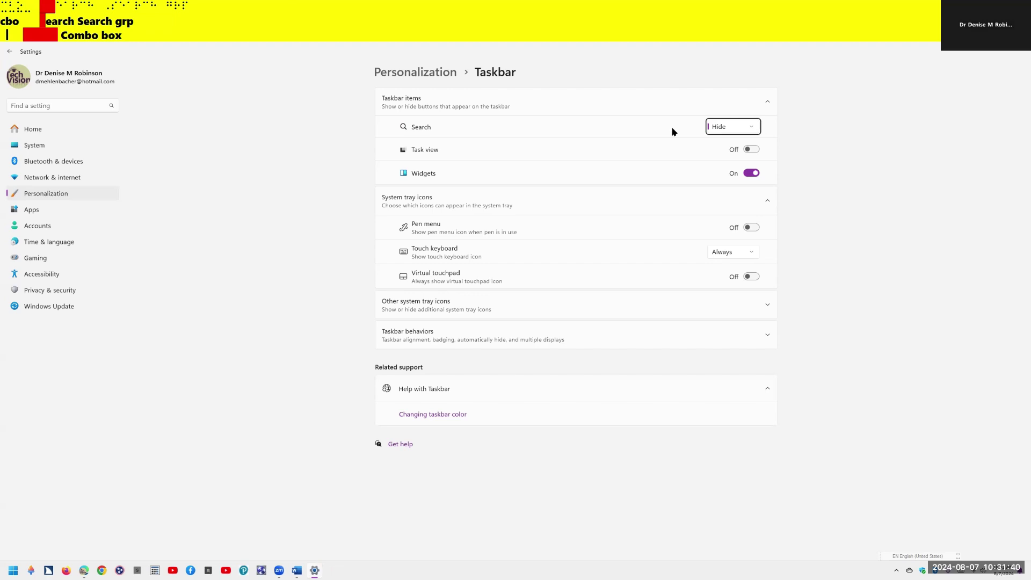
Step: Turn off Widgets in the taskbar items
key(Tab)
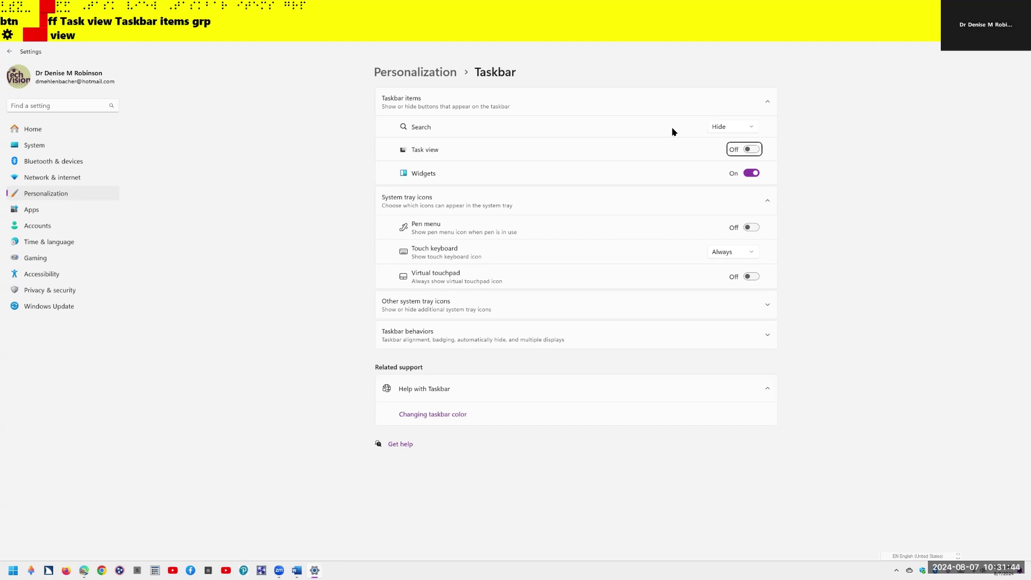
key(ctrl)
key(Tab)
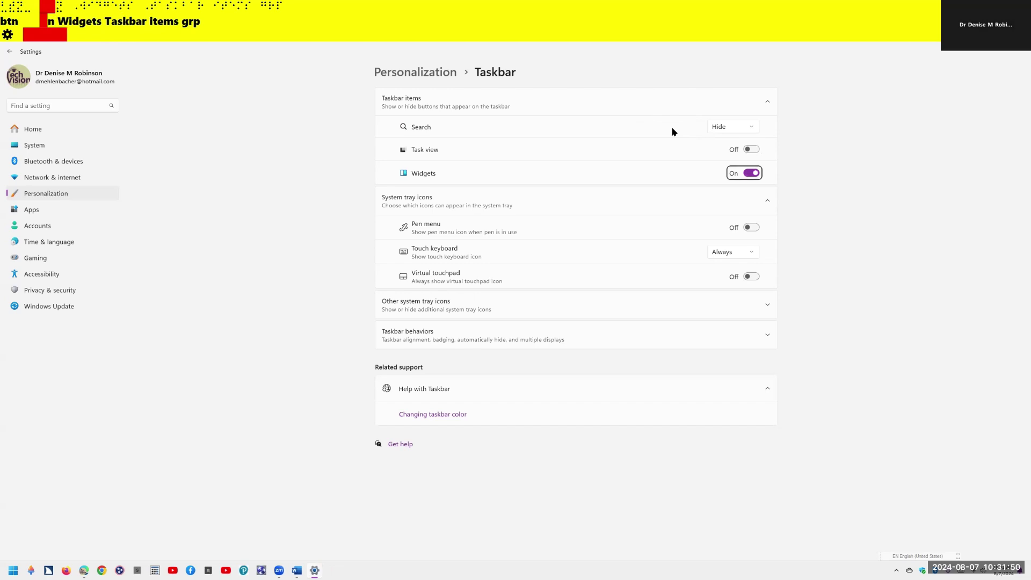
key(space)
Step: Go through the system tray icon options and expand the Other system tray icons section
key(Tab)
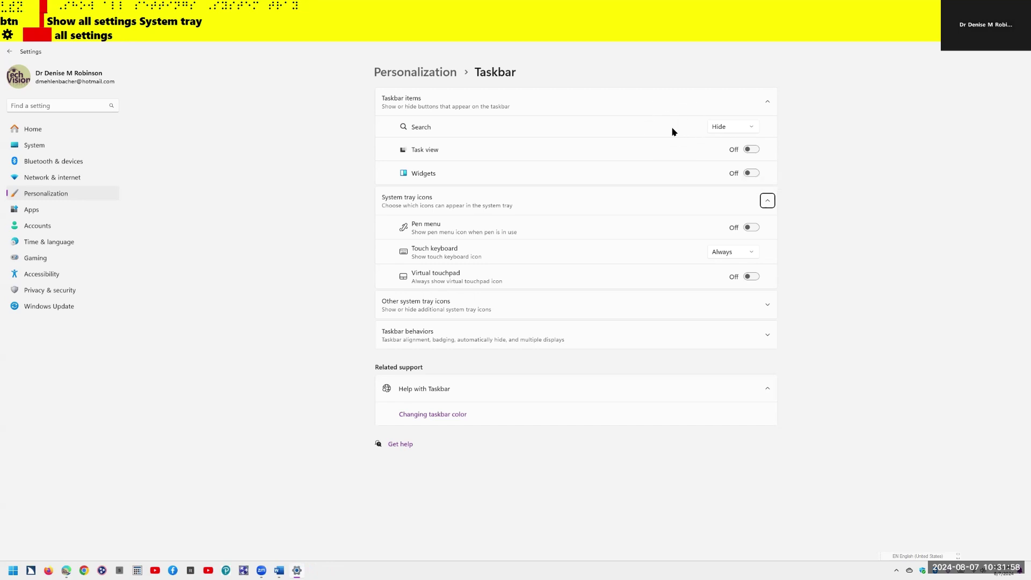
key(Tab)
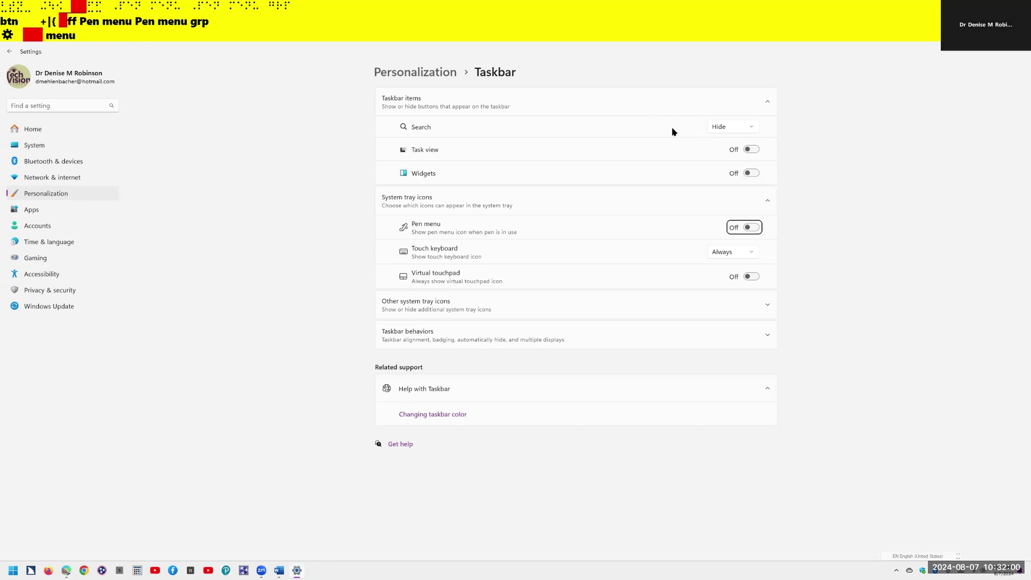
key(Tab)
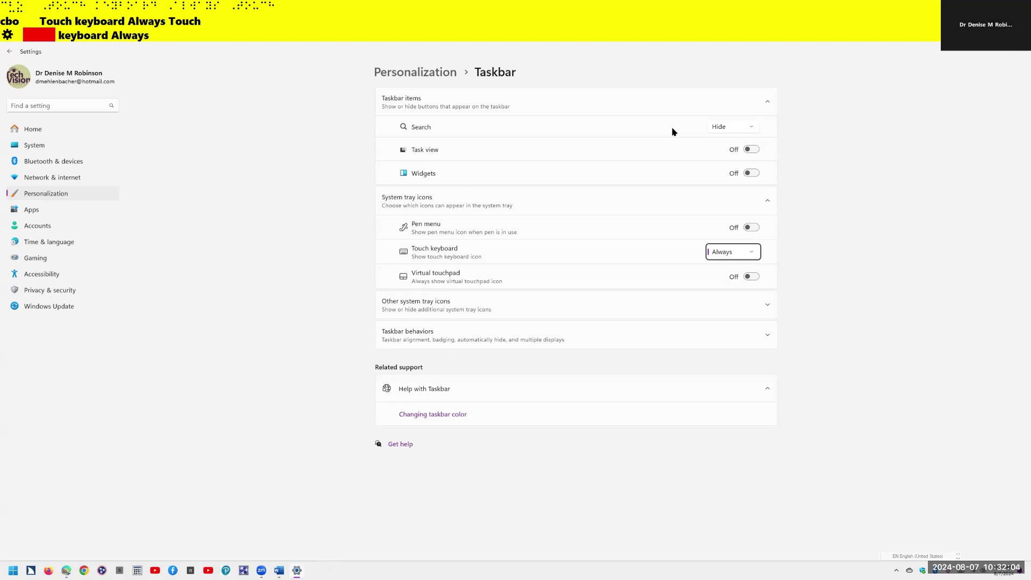
key(ctrl)
key(Tab)
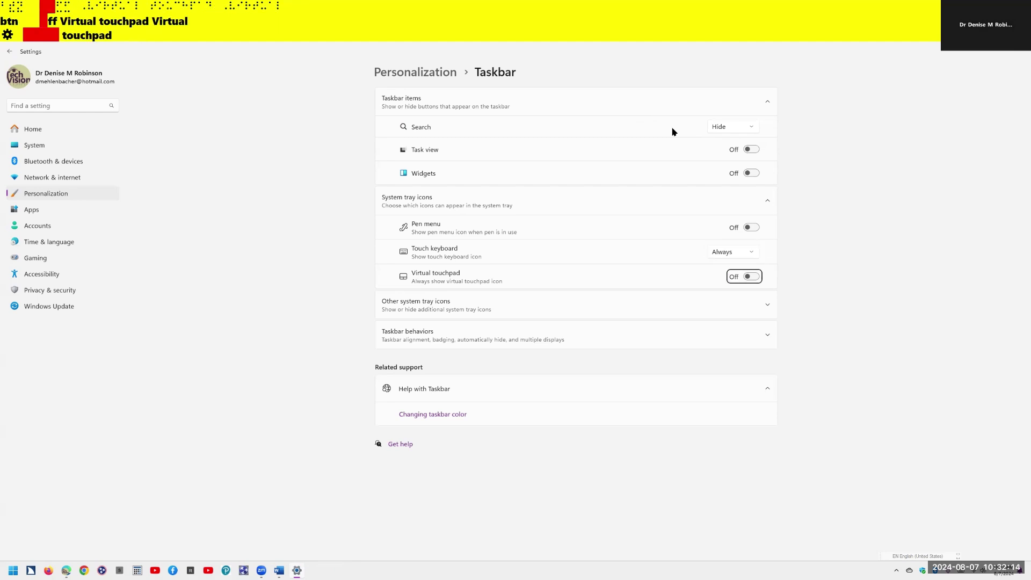
key(Tab)
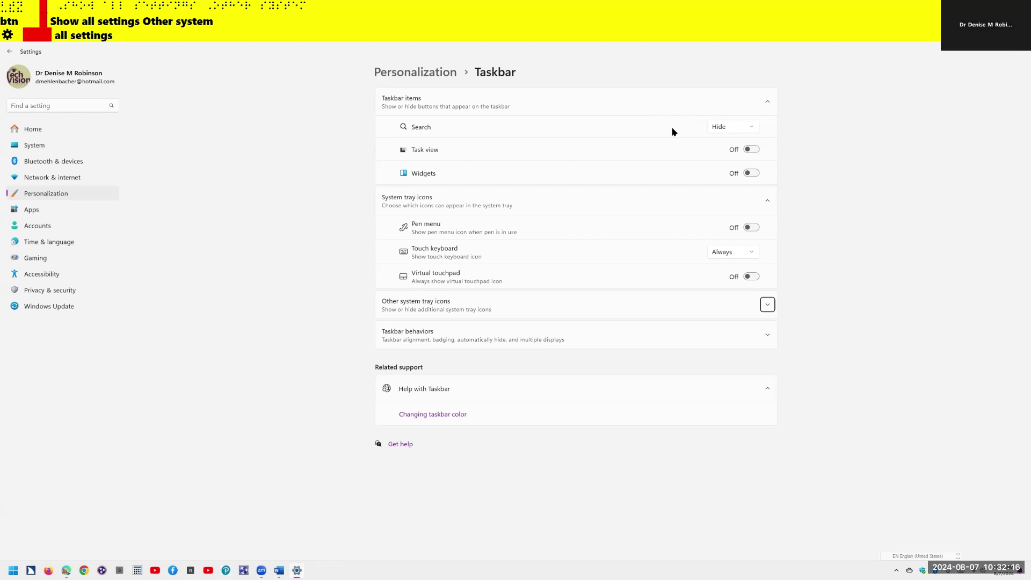
key(ctrl)
key(space)
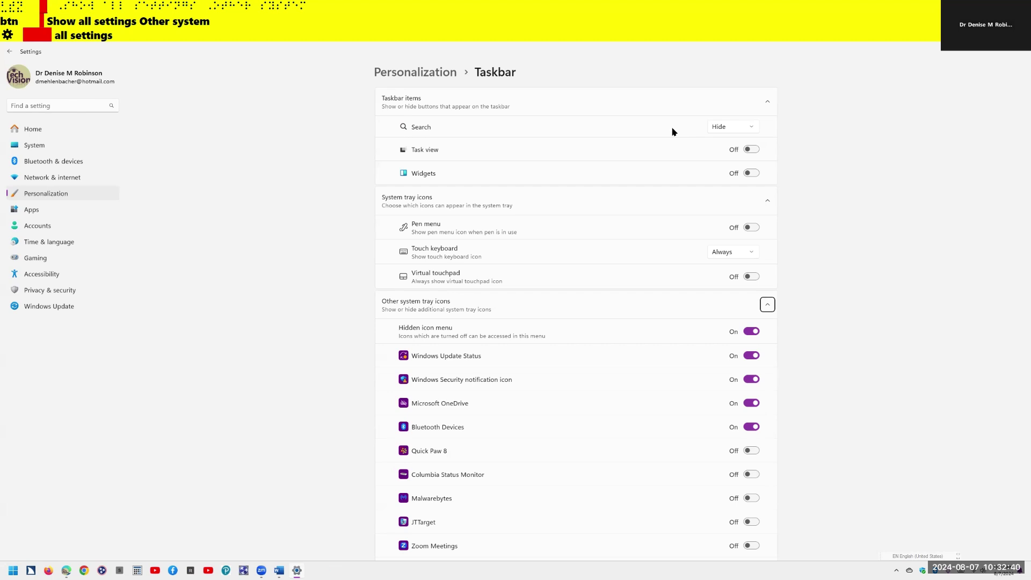
Step: Review the Hidden icon menu setting and the system tray icon toggles from Windows Update Status through Bluetooth Devices
key(Tab)
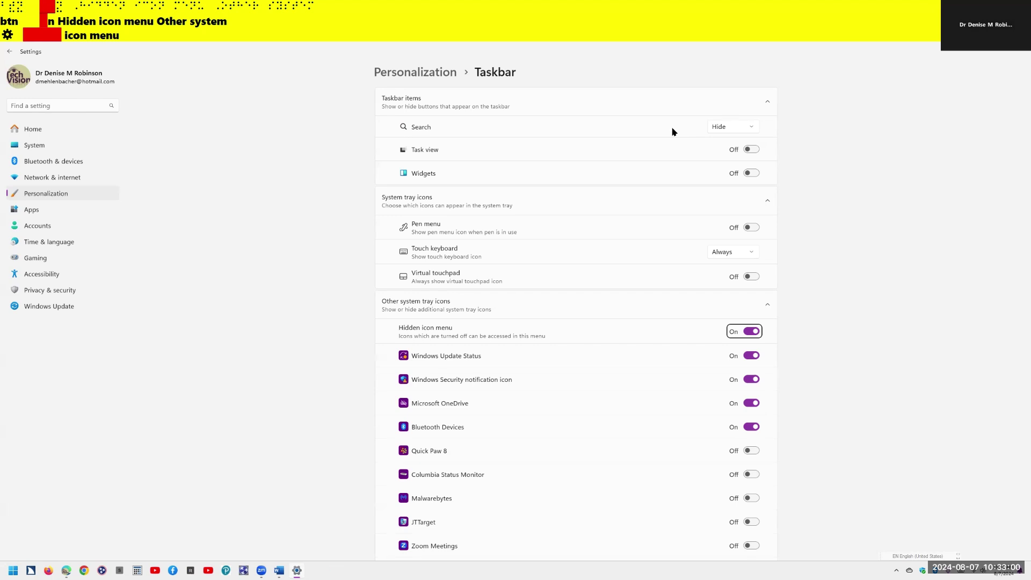
key(Down)
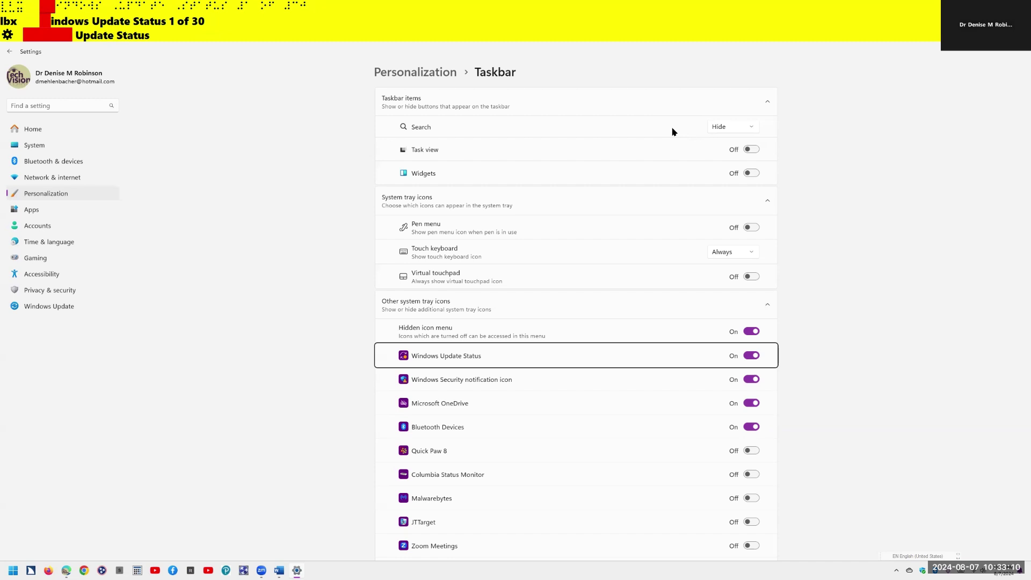
key(Tab)
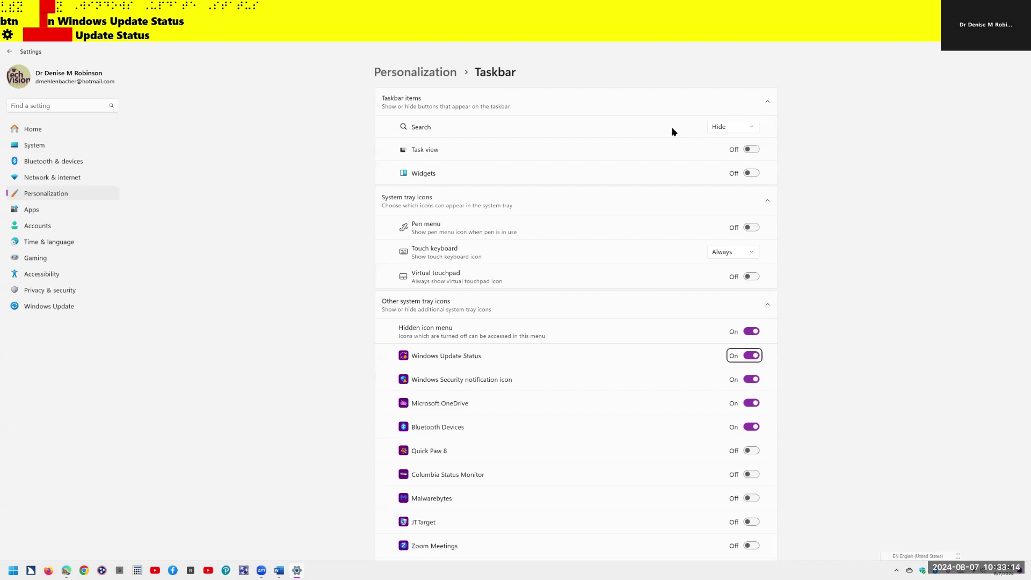
key(ctrl)
key(Down)
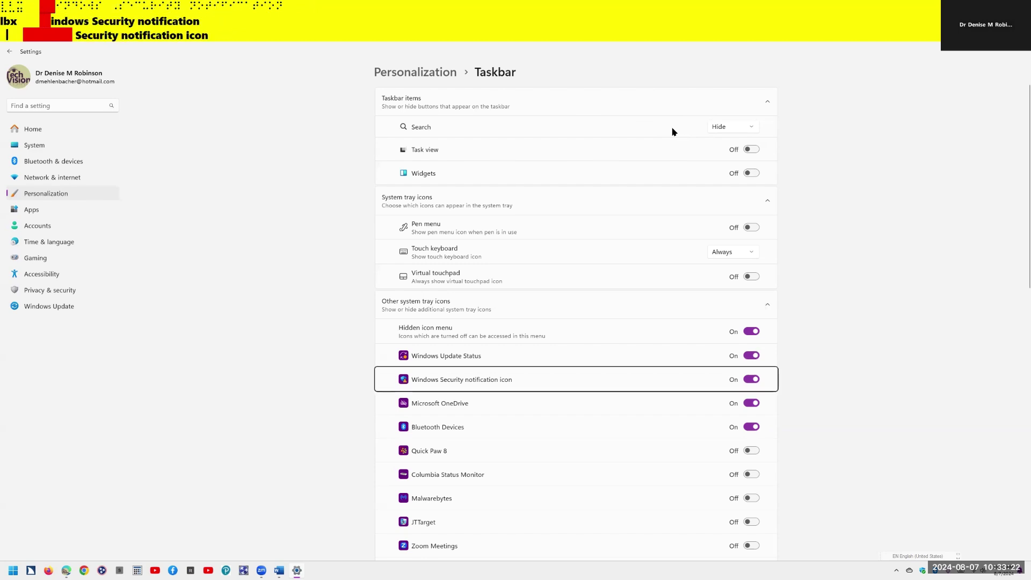
key(ctrl)
key(Down)
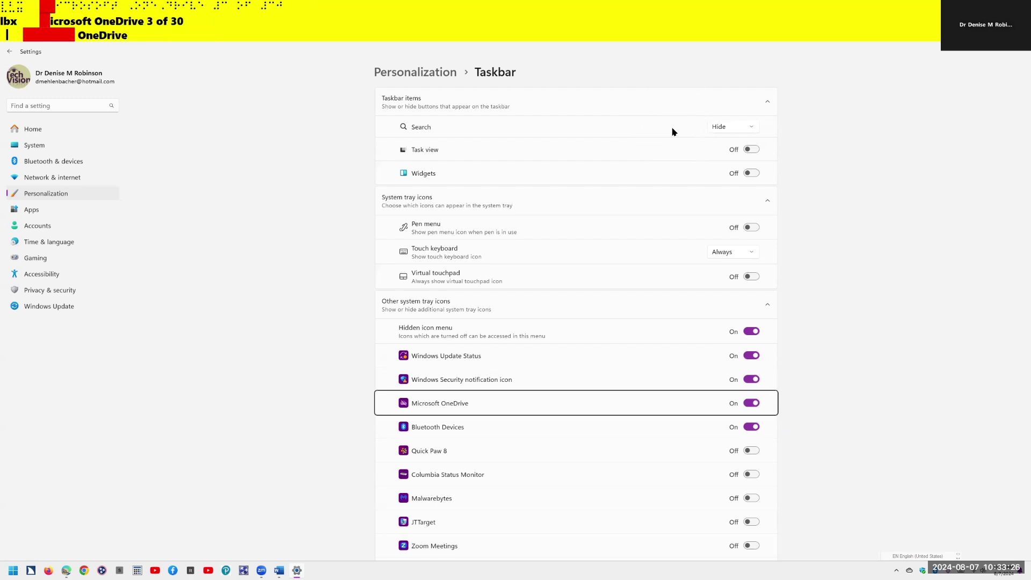
key(ctrl)
key(Down)
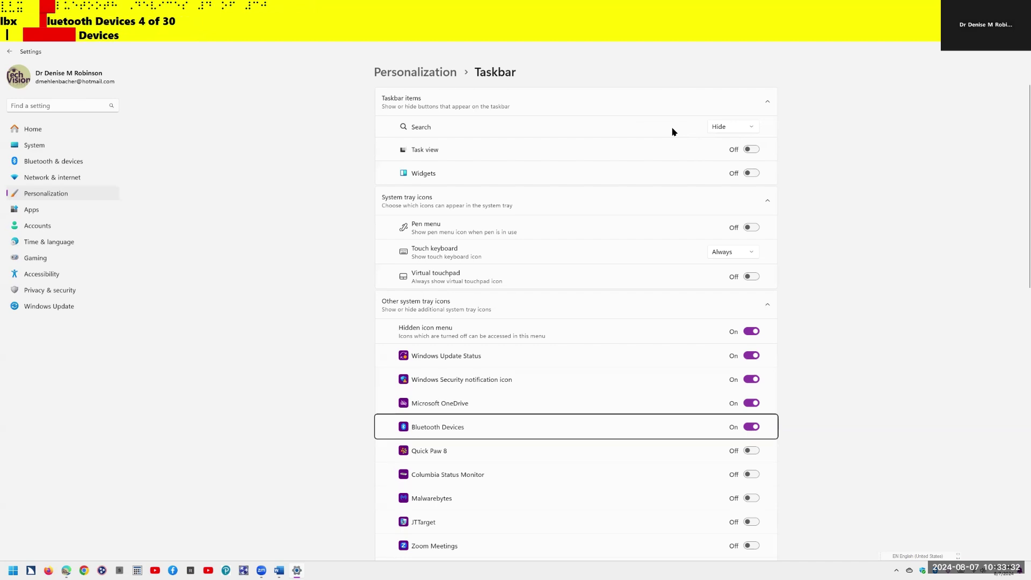
key(ctrl)
Step: Review the system tray icon toggles from Quick Paw 8 through Safely Remove Hardware and Eject Media
key(Down)
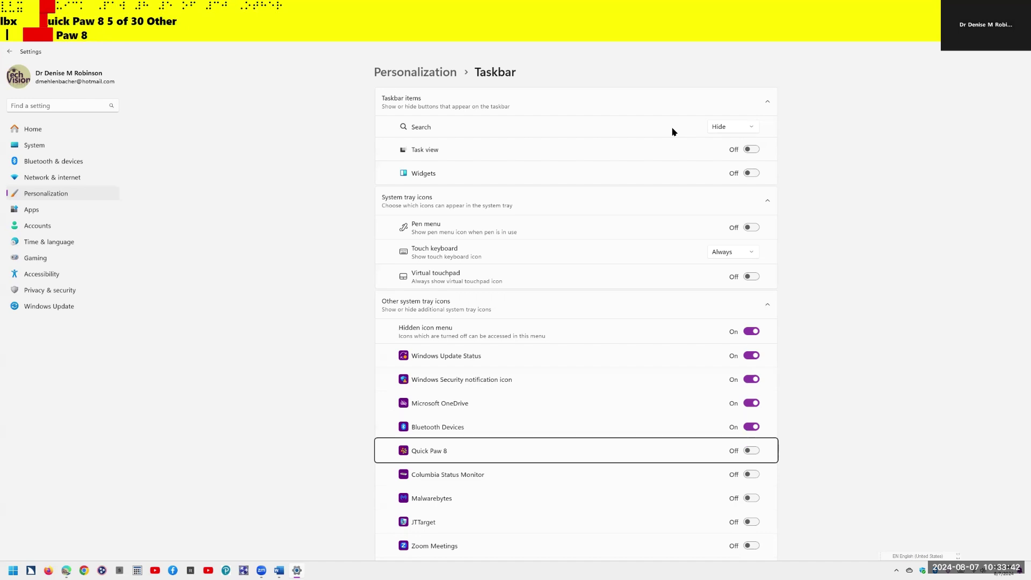
key(Down)
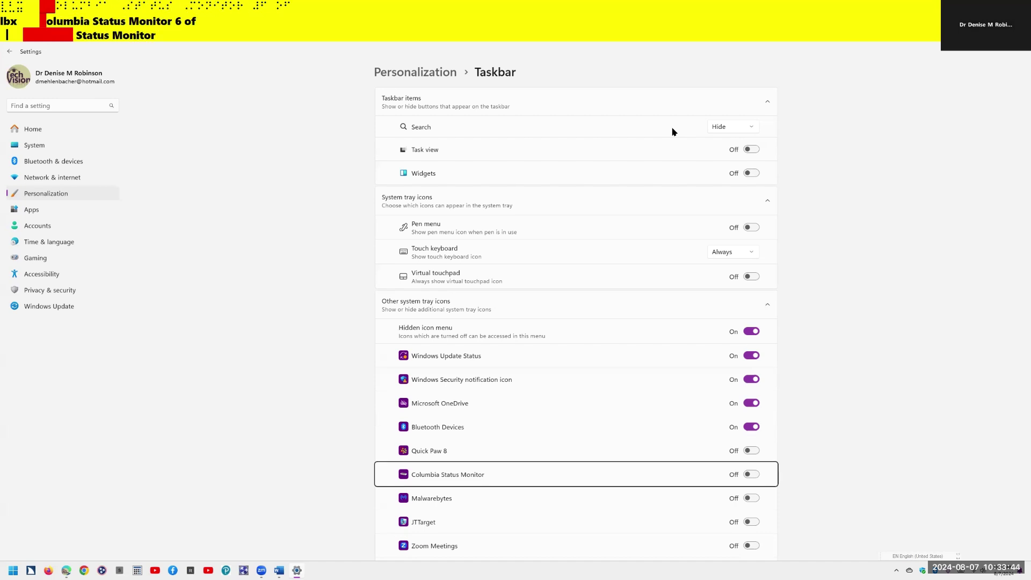
key(Down)
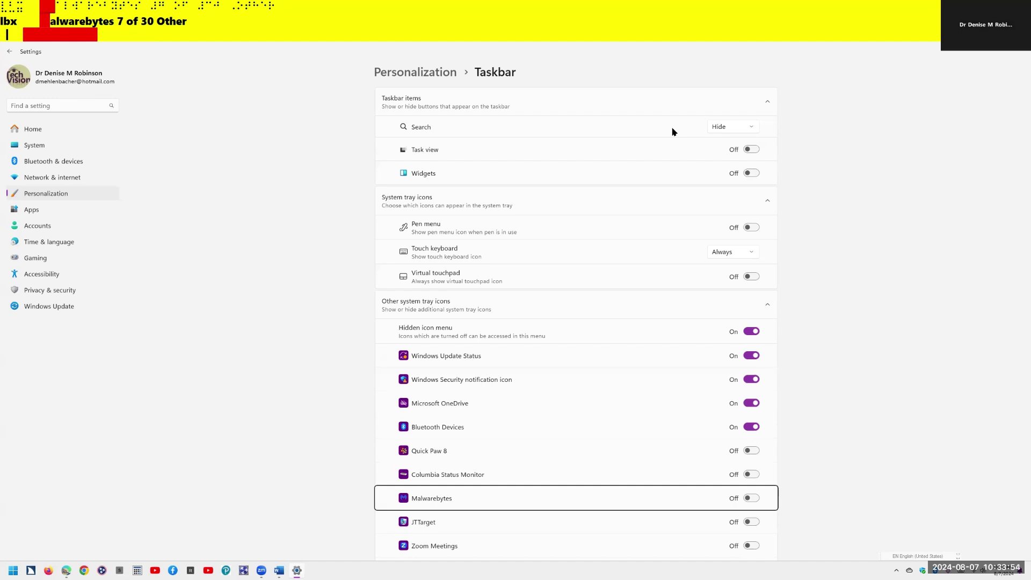
key(Down)
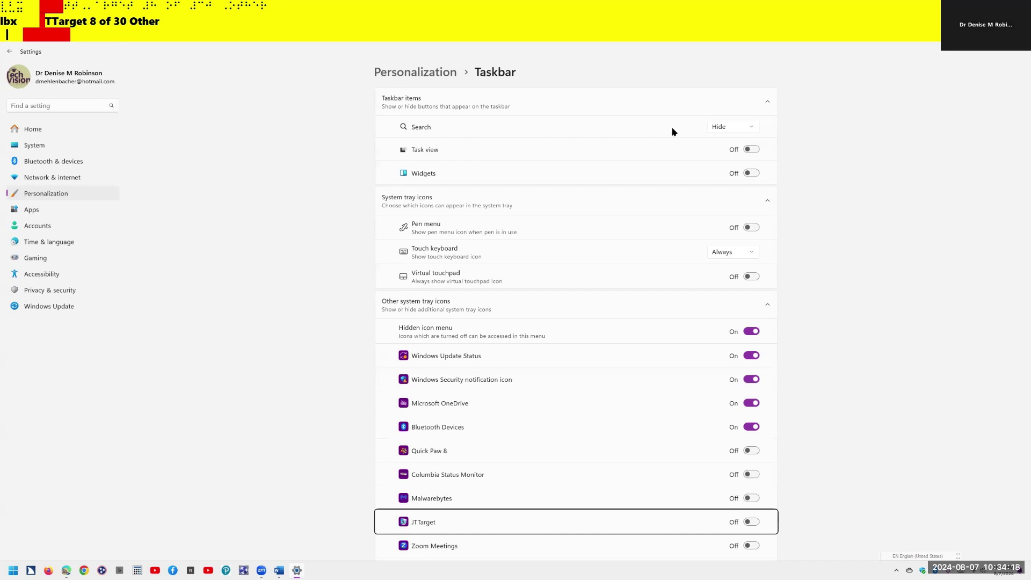
key(Down)
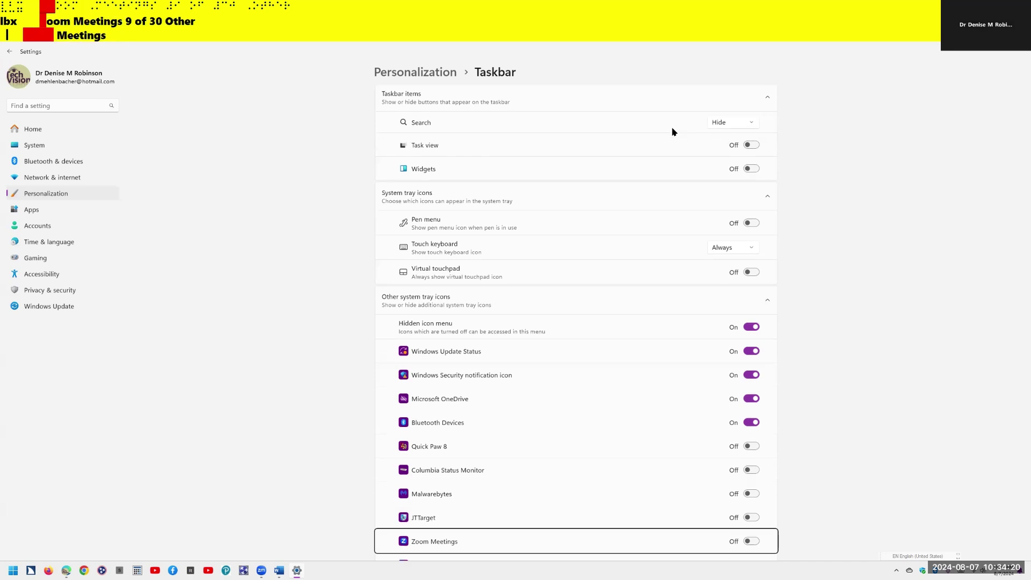
key(Down)
key(Down)
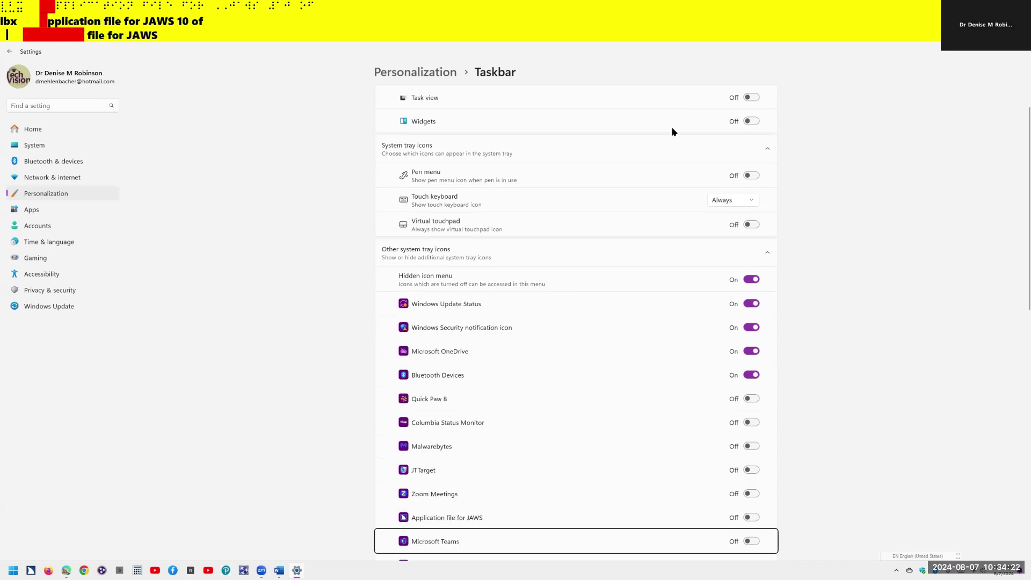
key(Down)
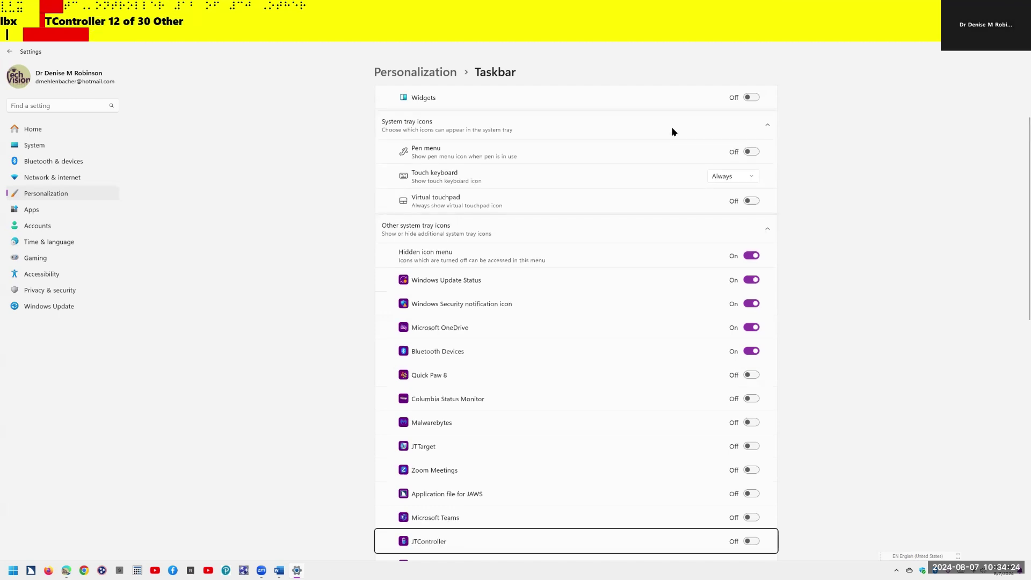
key(ctrl)
key(Down)
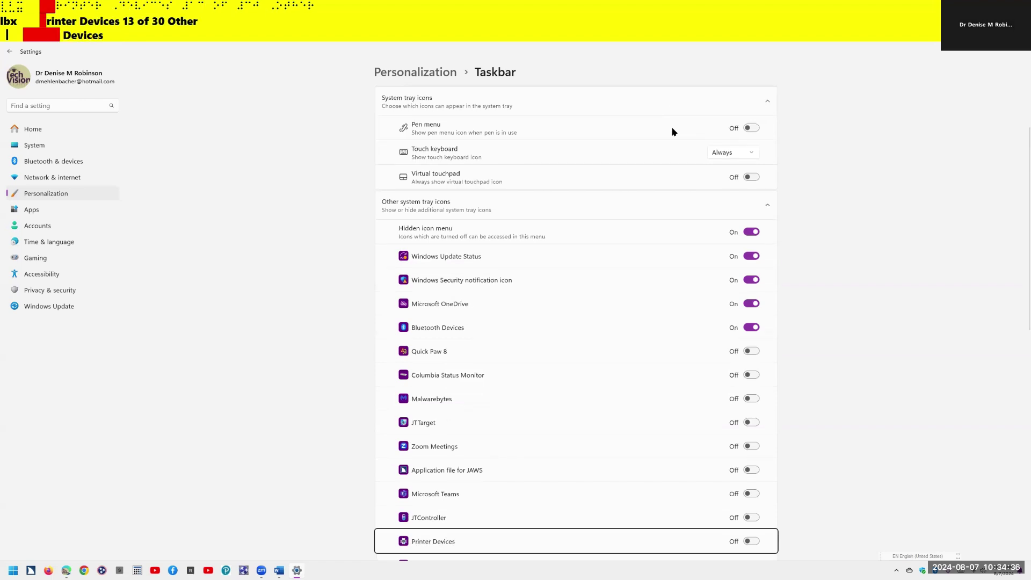
key(Down)
key(ctrl)
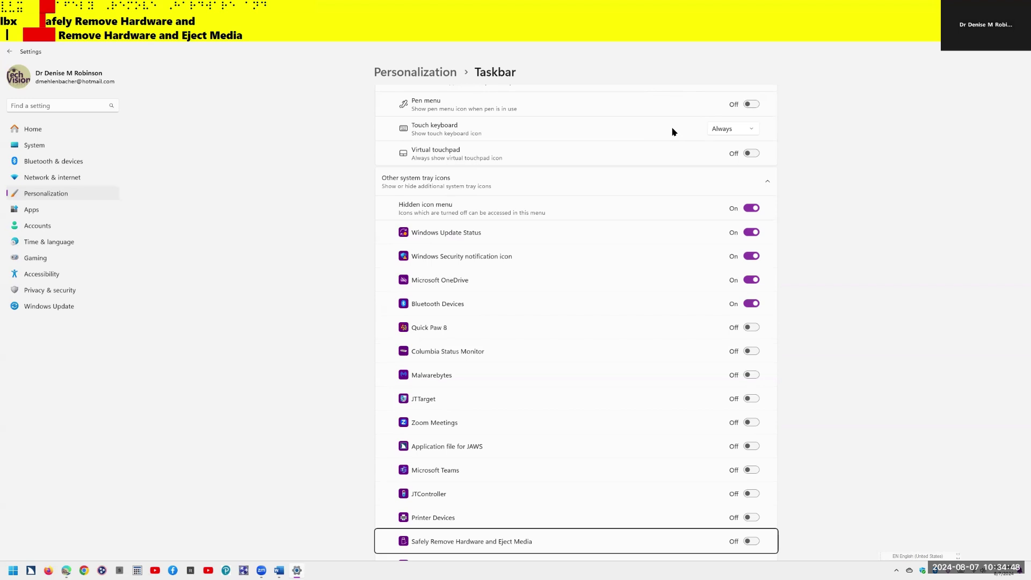
Step: Review the remaining system tray icon toggles from NVIDIA Container through iCloudHome
key(Down)
key(Down)
key(Down)
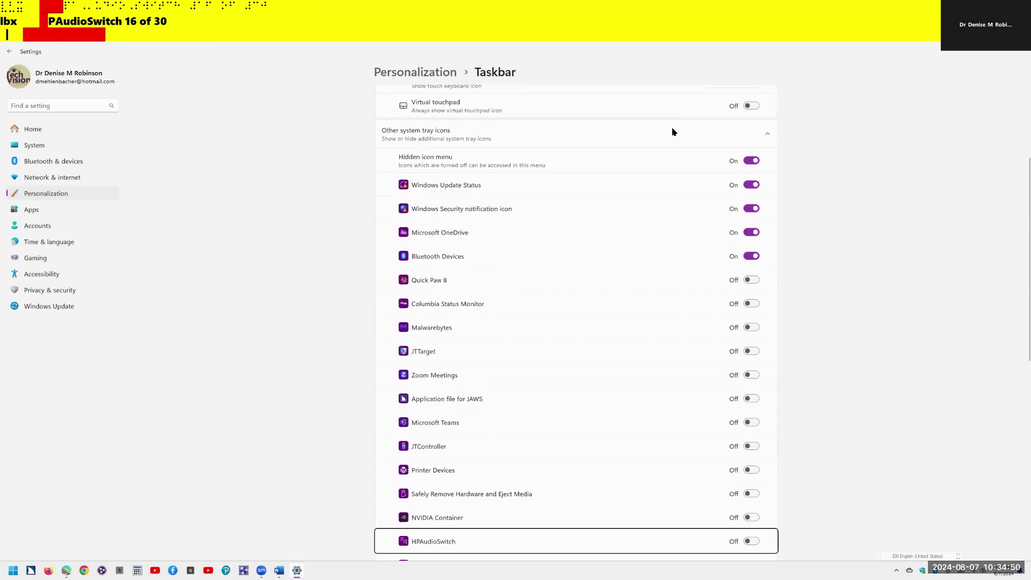
key(Down)
key(Down)
key(Down)
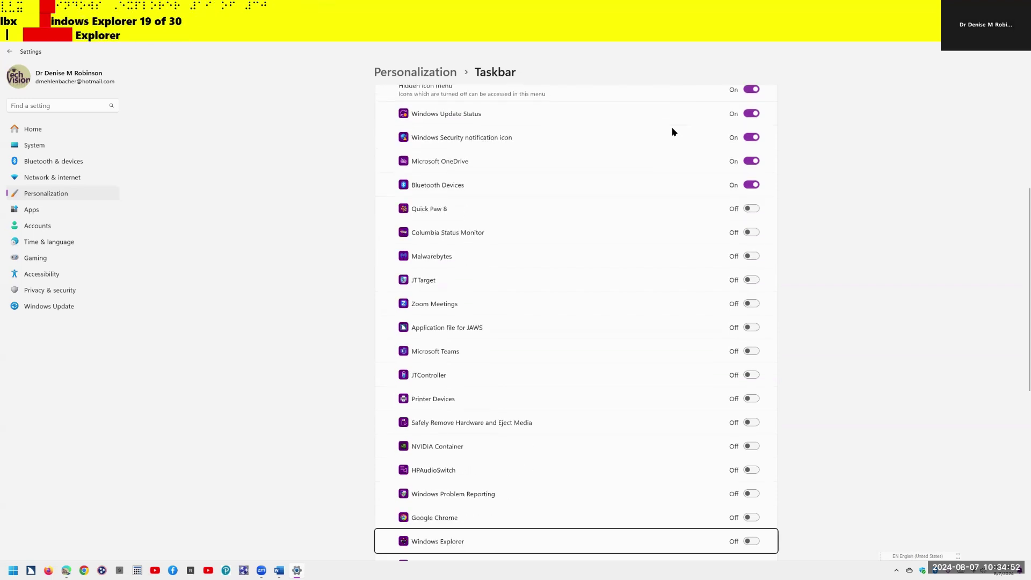
key(Down)
key(Down)
key(Down)
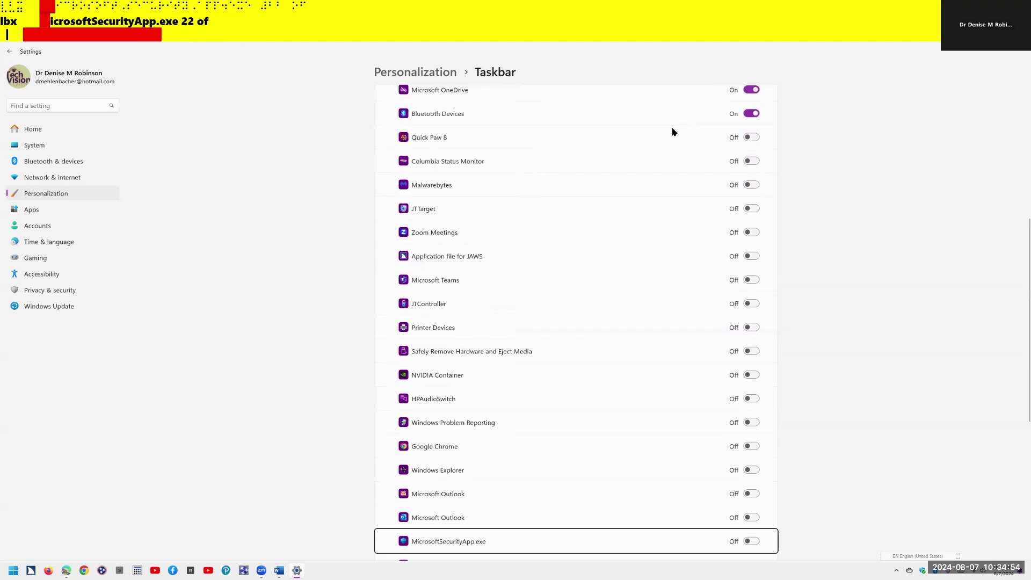
key(Down)
key(Down)
key(Down)
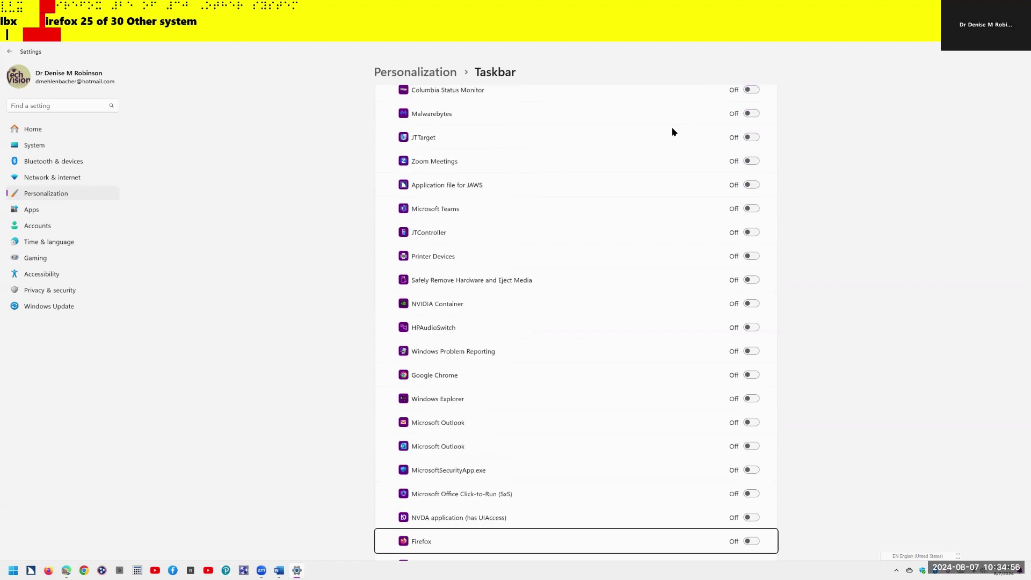
key(Down)
key(Down)
key(Down)
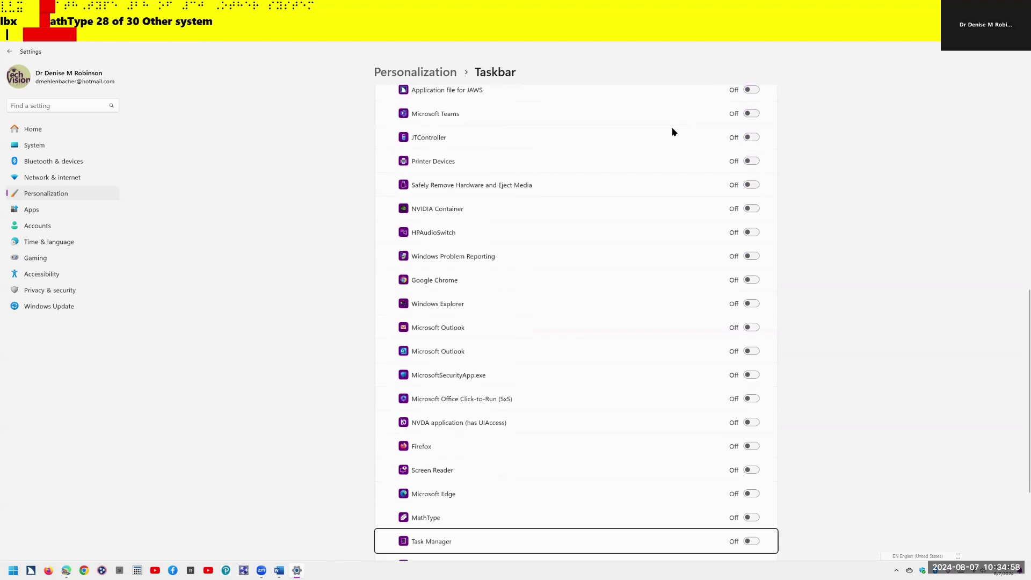
key(Down)
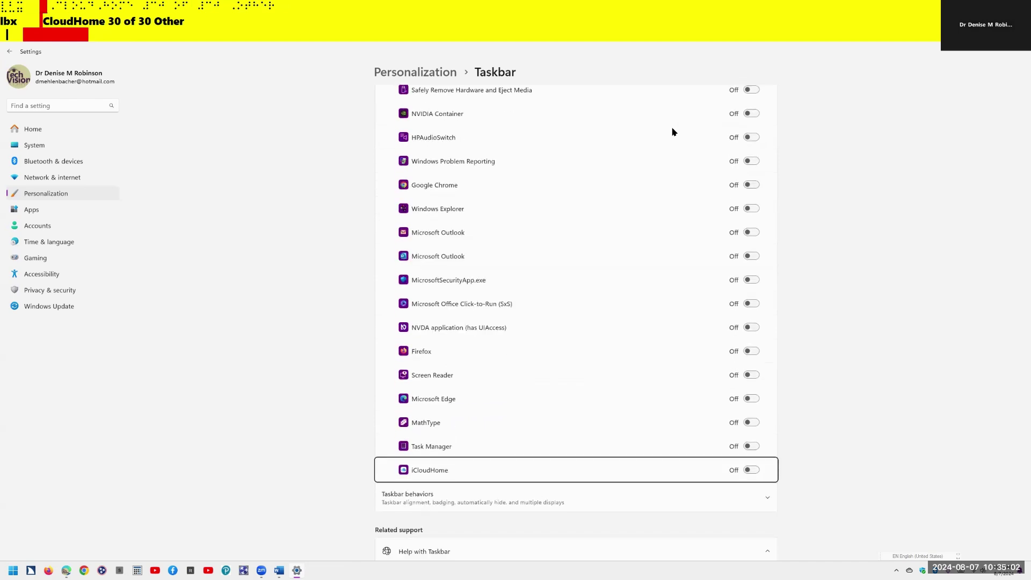
Step: Expand the Taskbar behaviors section below the system tray icon list
key(Tab)
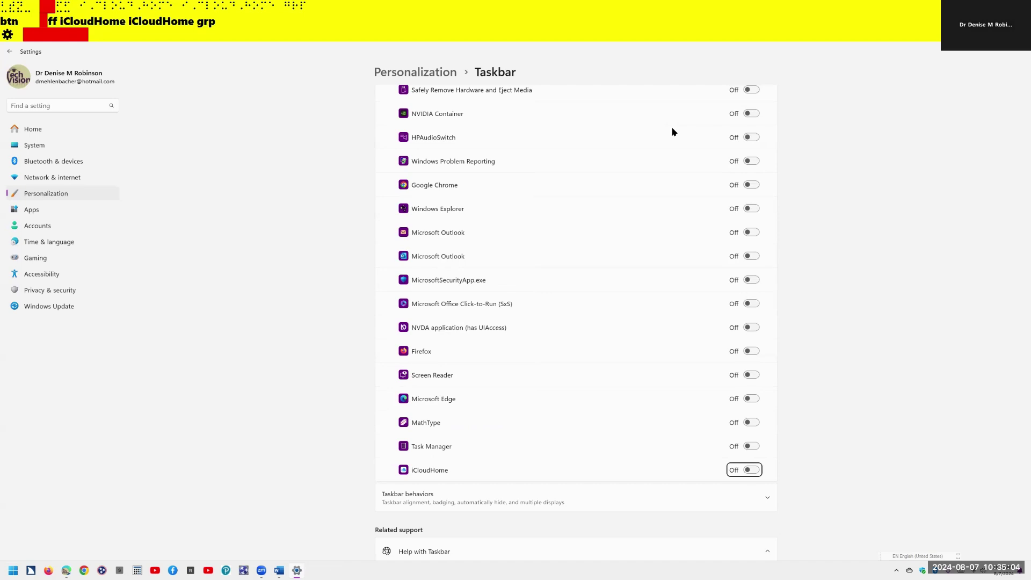
key(Tab)
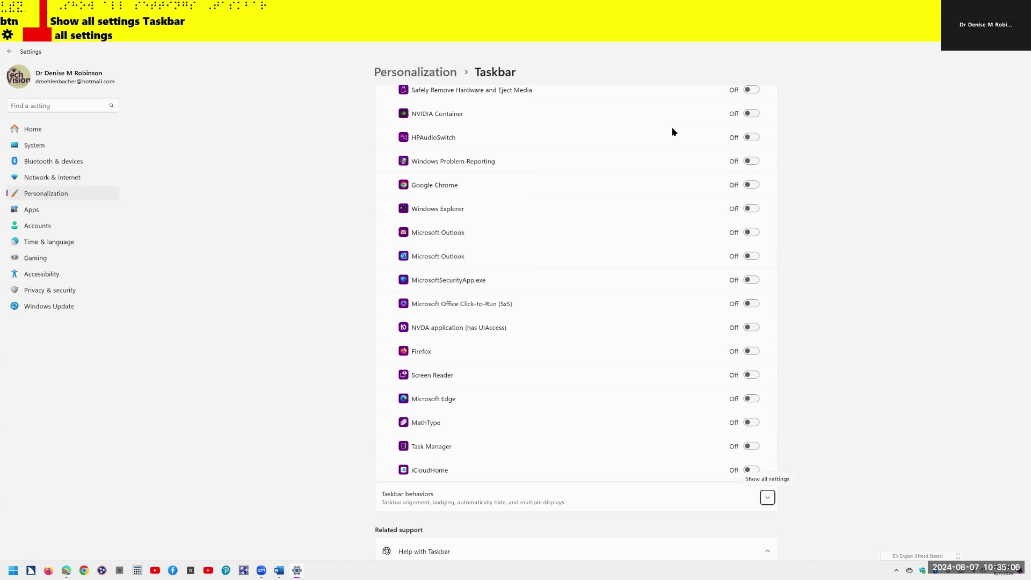
key(Return)
key(ctrl)
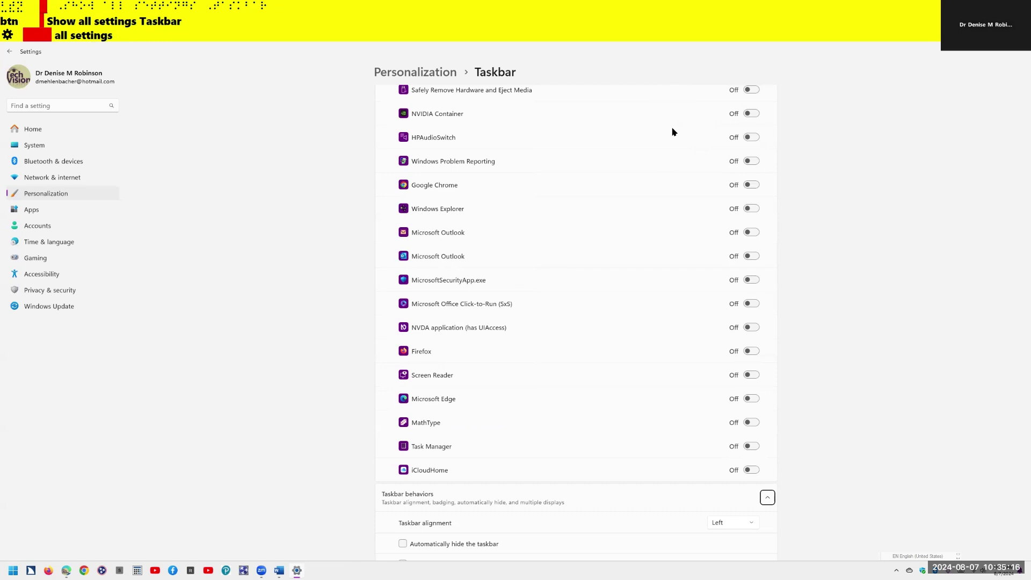
Step: Review the Taskbar behaviors options from Taskbar alignment through combining buttons and hiding labels on other taskbars
key(Tab)
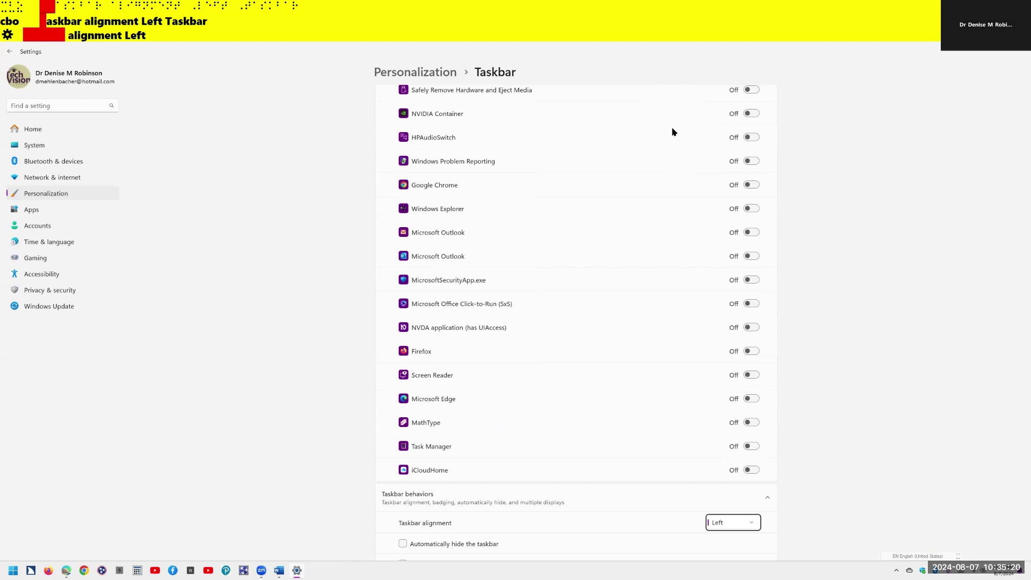
key(Tab)
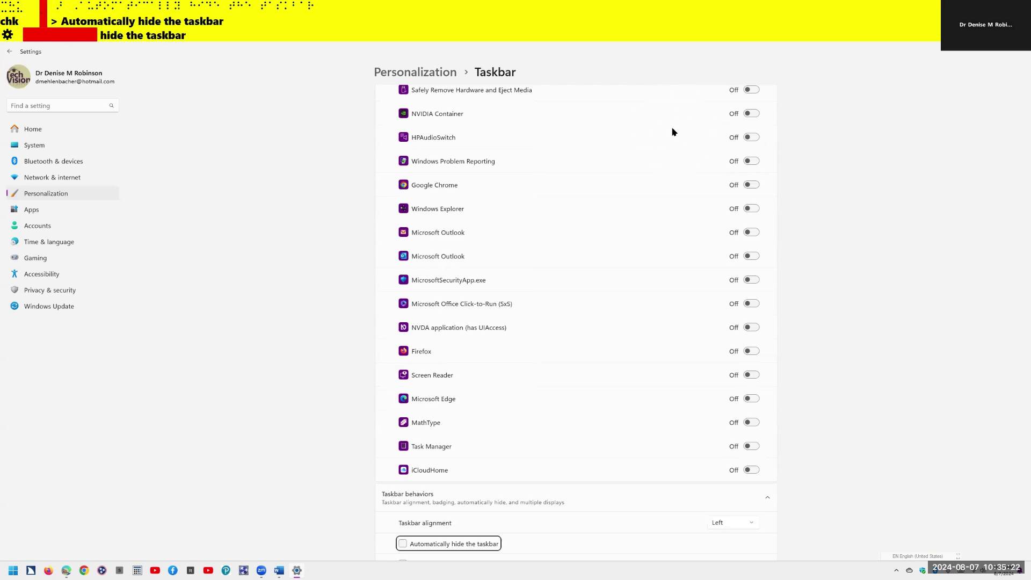
key(Tab)
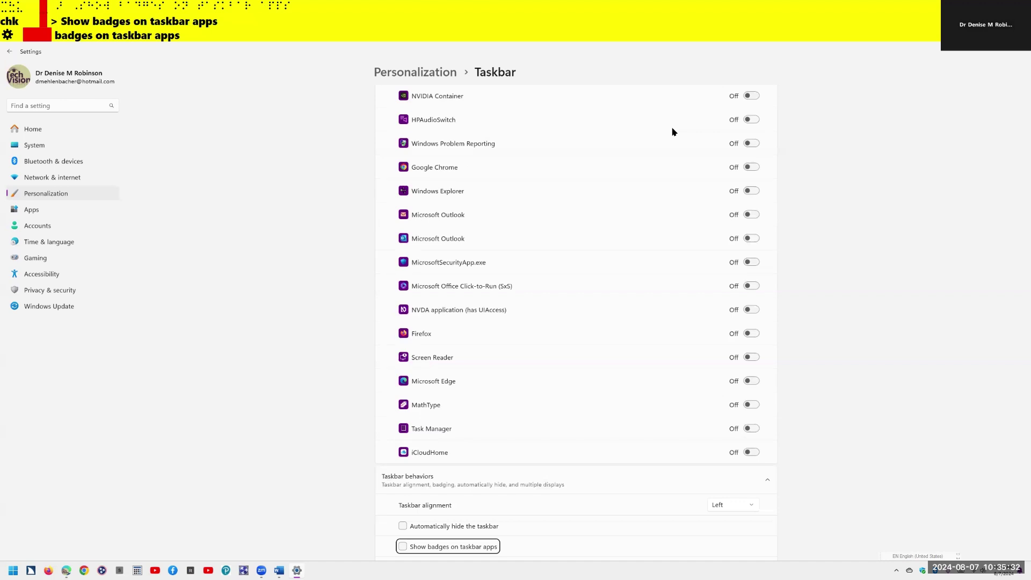
key(Tab)
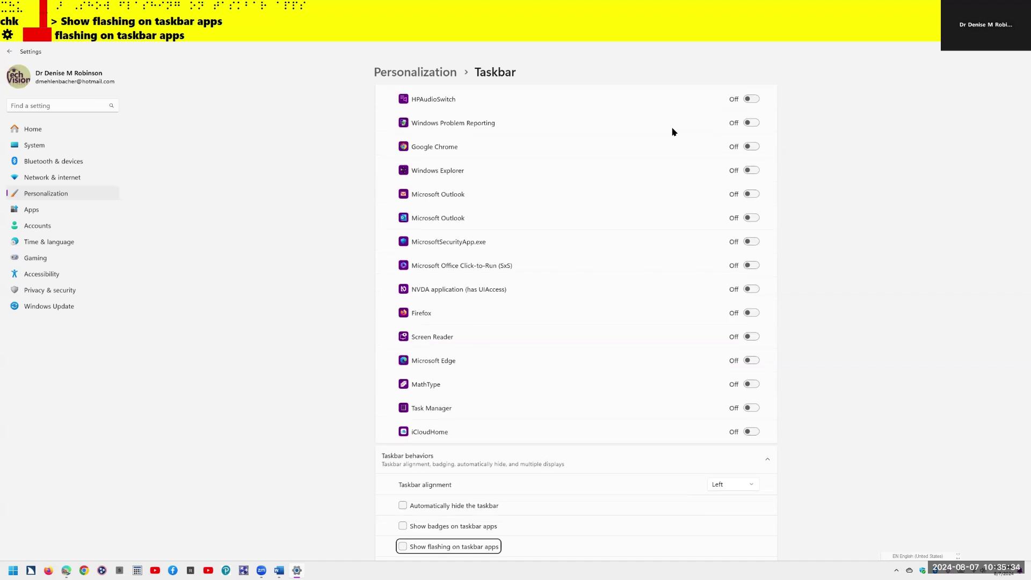
key(Tab)
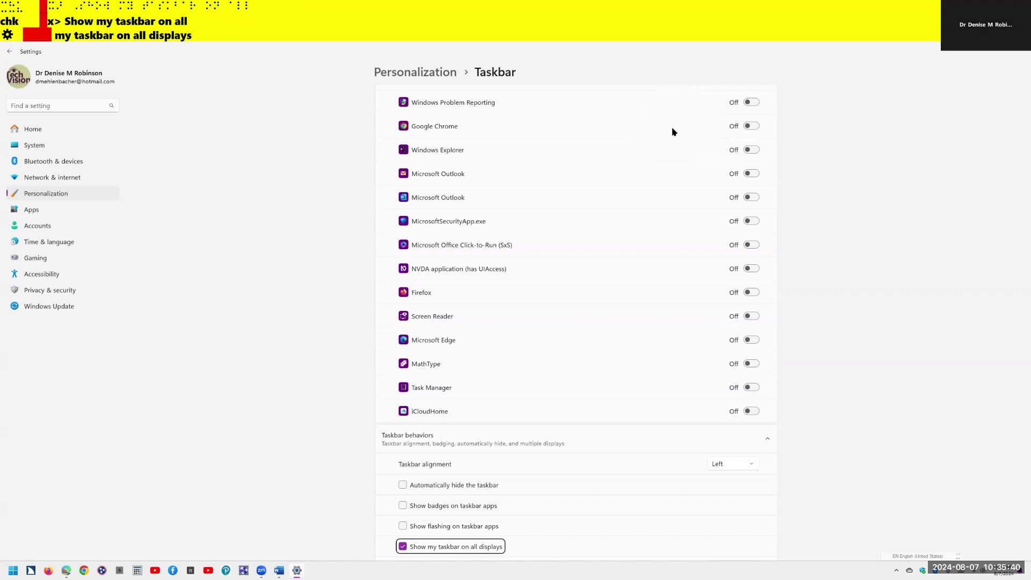
key(Tab)
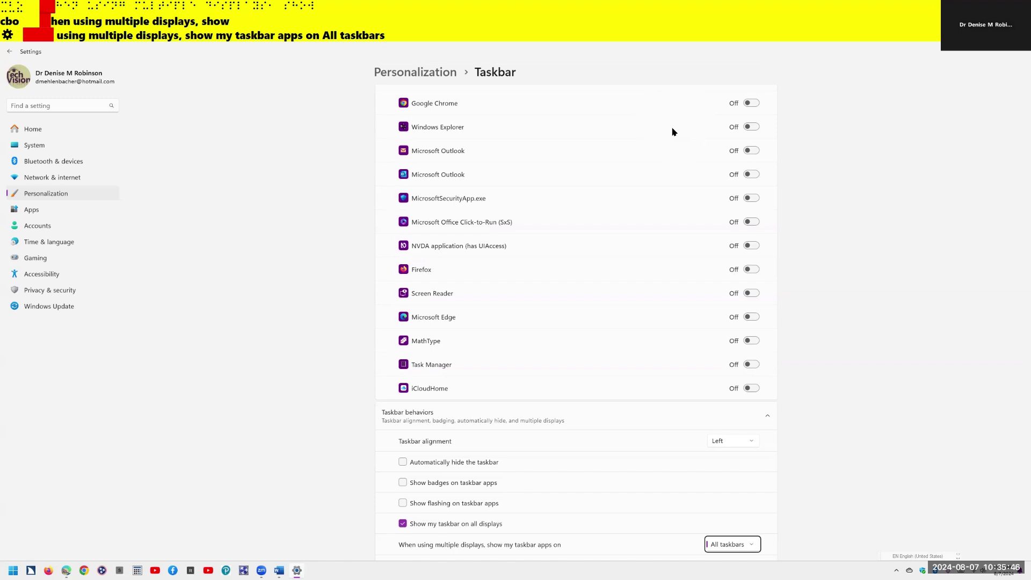
key(Tab)
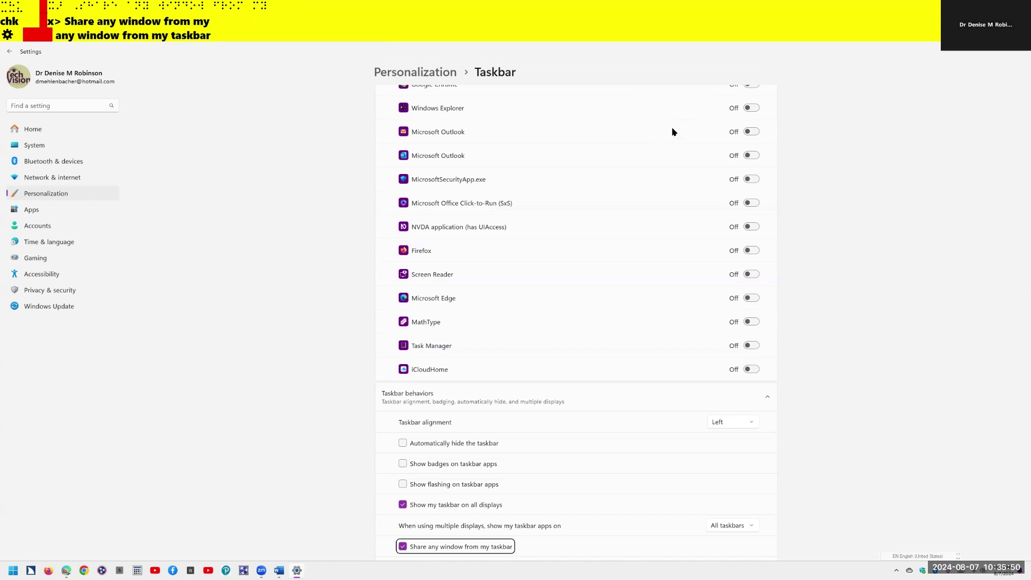
key(Tab)
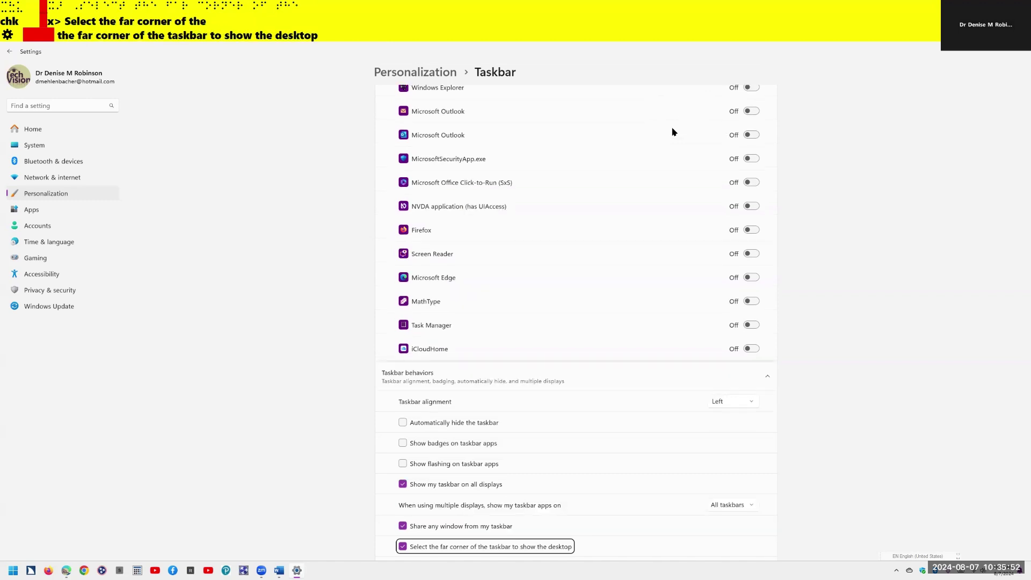
key(Tab)
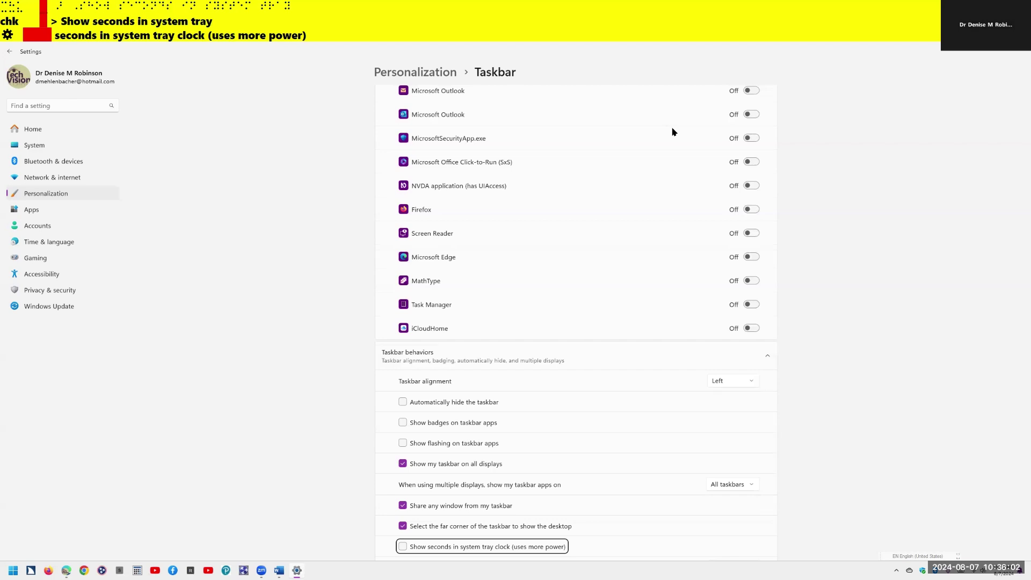
key(Tab)
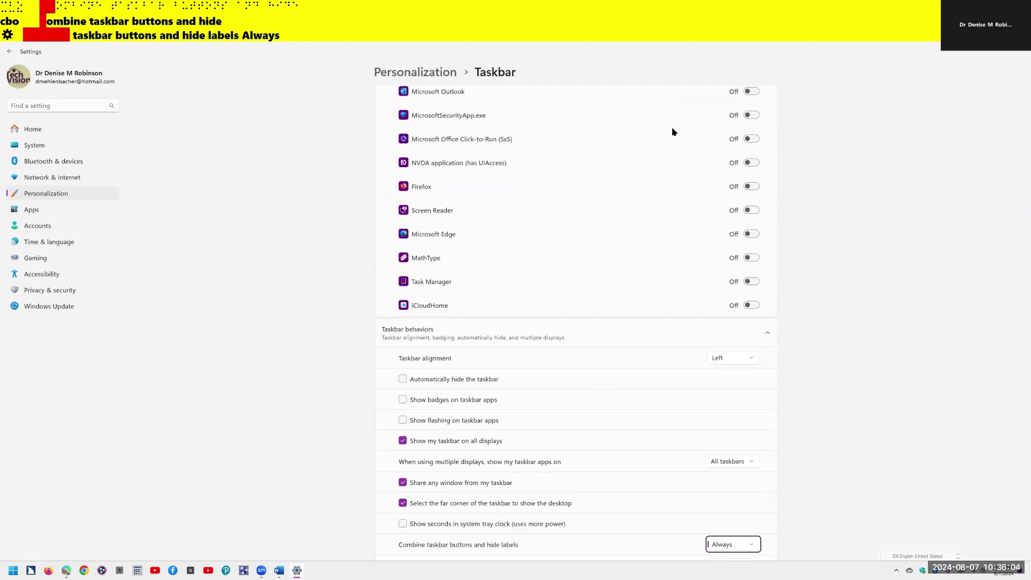
key(ctrl)
key(Tab)
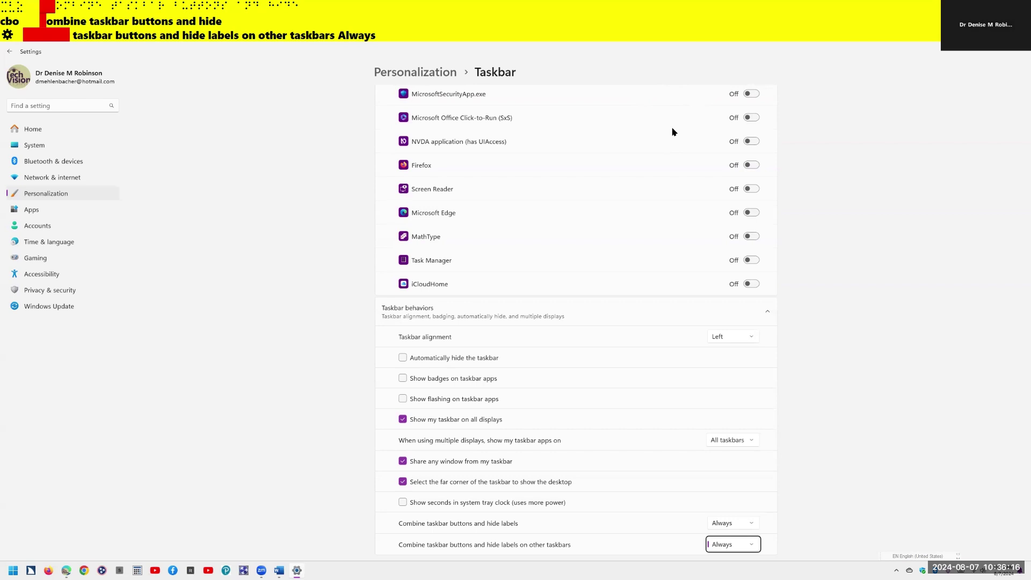
Step: Check the Related support and Get help entries below the Taskbar behaviors options, and close the Settings window
key(ctrl)
key(Tab)
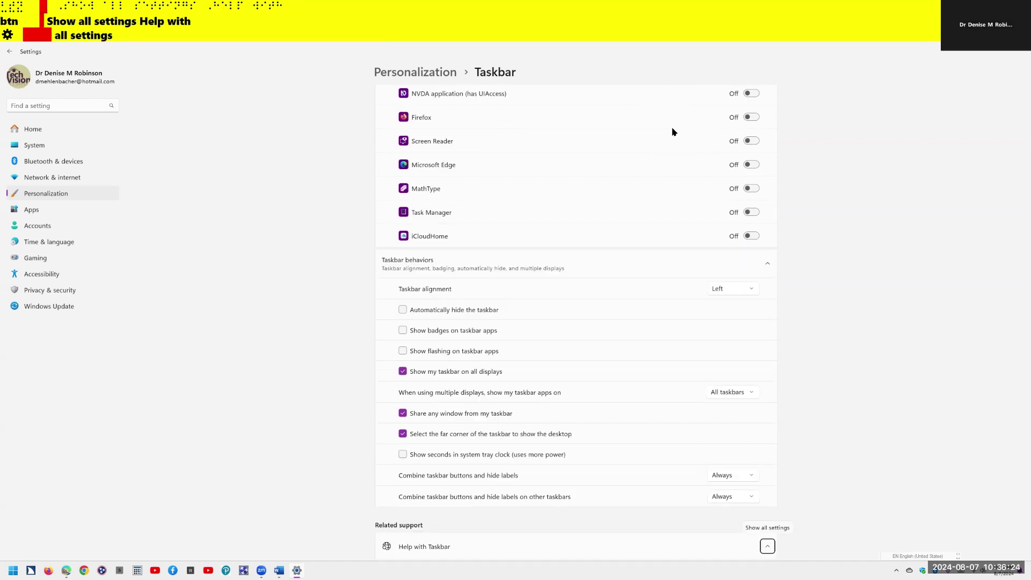
key(Return)
key(Tab)
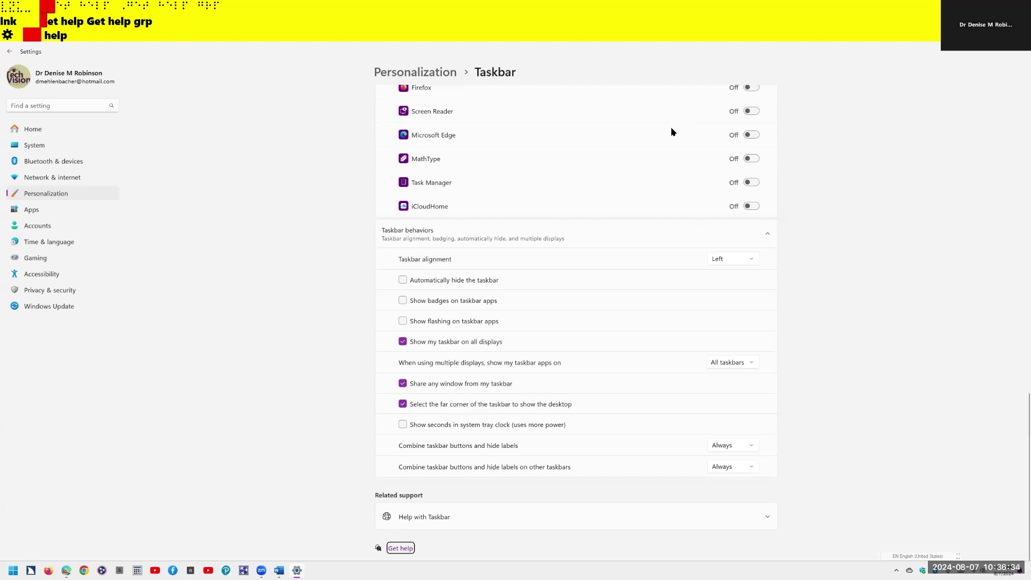
key(alt+F4)
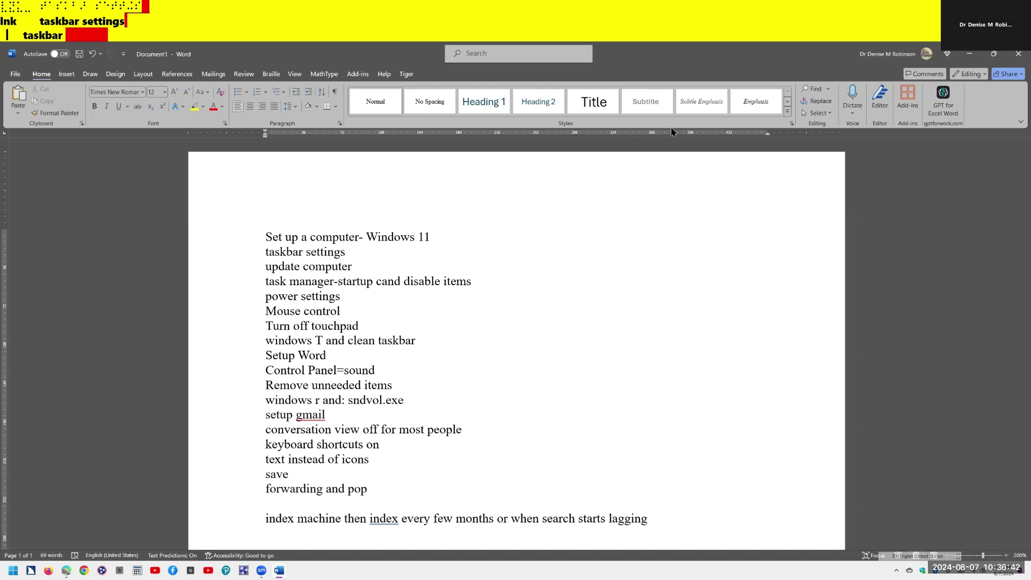
Step: Go to the "update computer" line of the checklist and open the Check for updates system settings
key(Down)
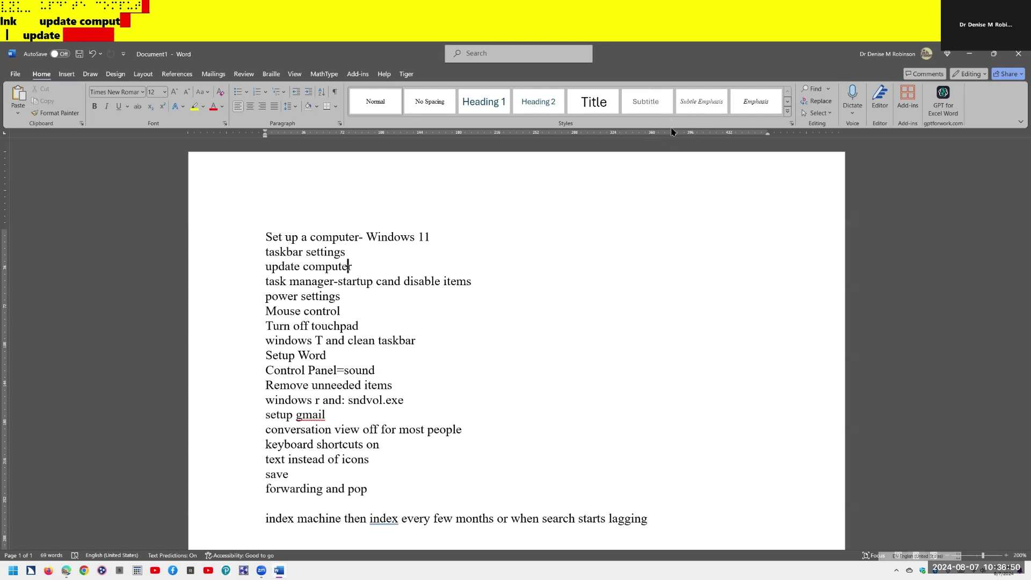
key(super)
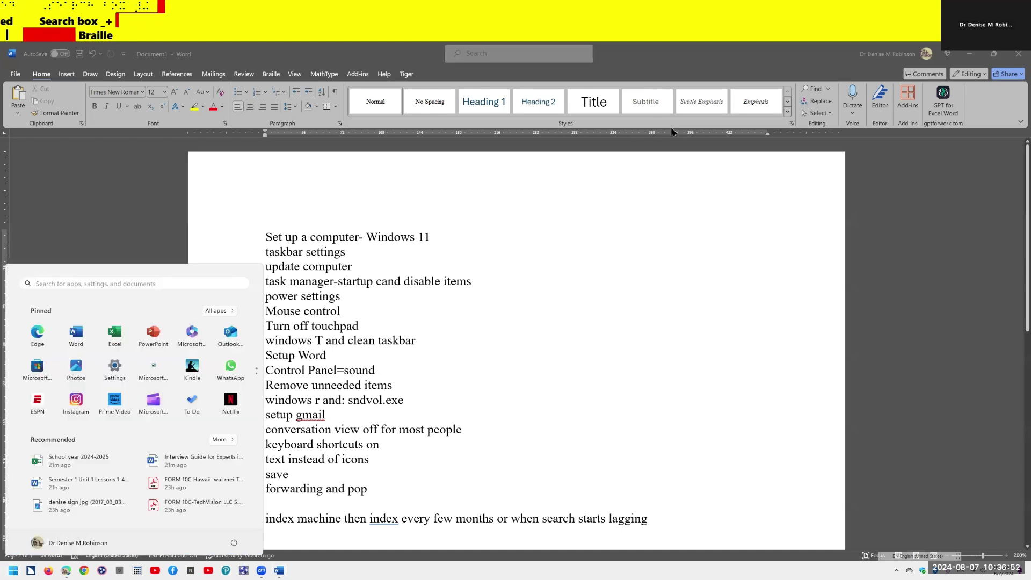
text(upd)
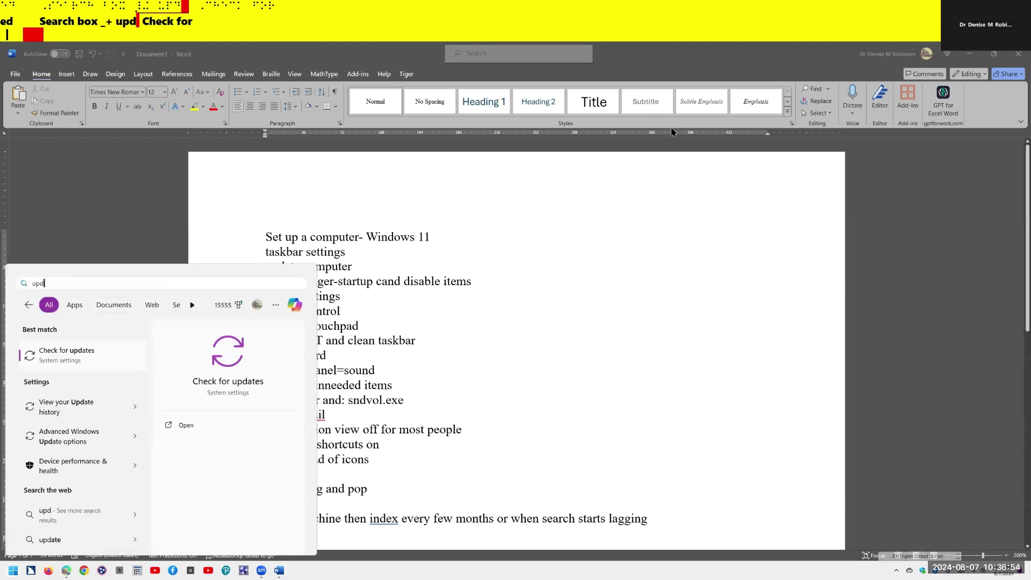
key(Return)
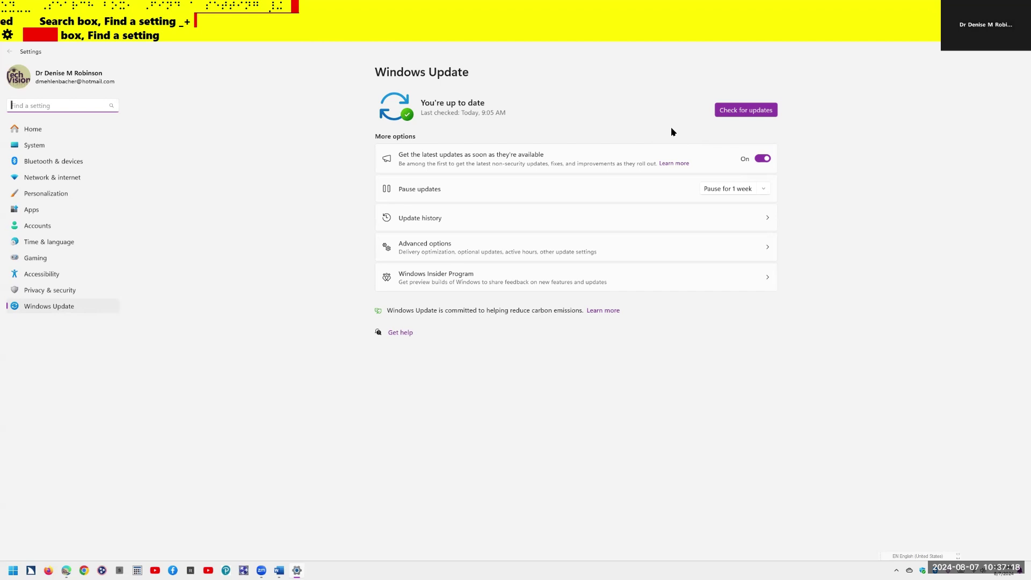
Step: Review the Windows Update page through the option to get the latest updates as soon as they're available, and close Settings
key(Tab)
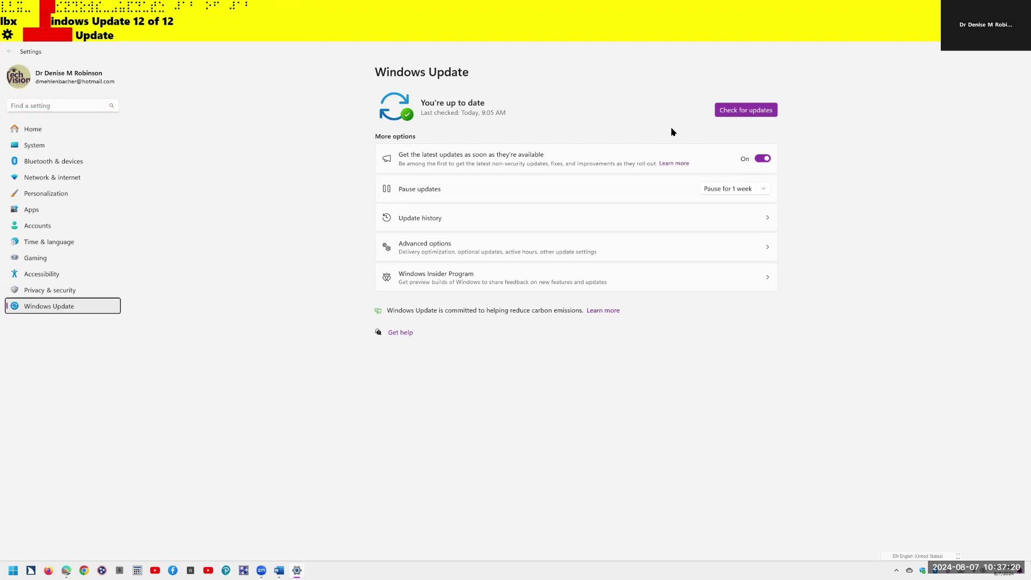
key(Tab)
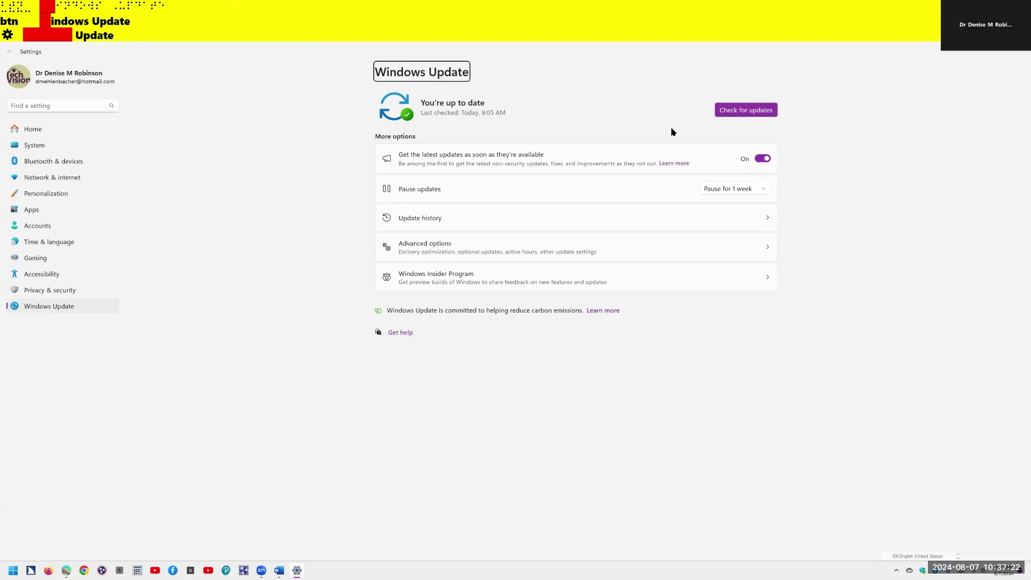
key(Tab)
key(Tab)
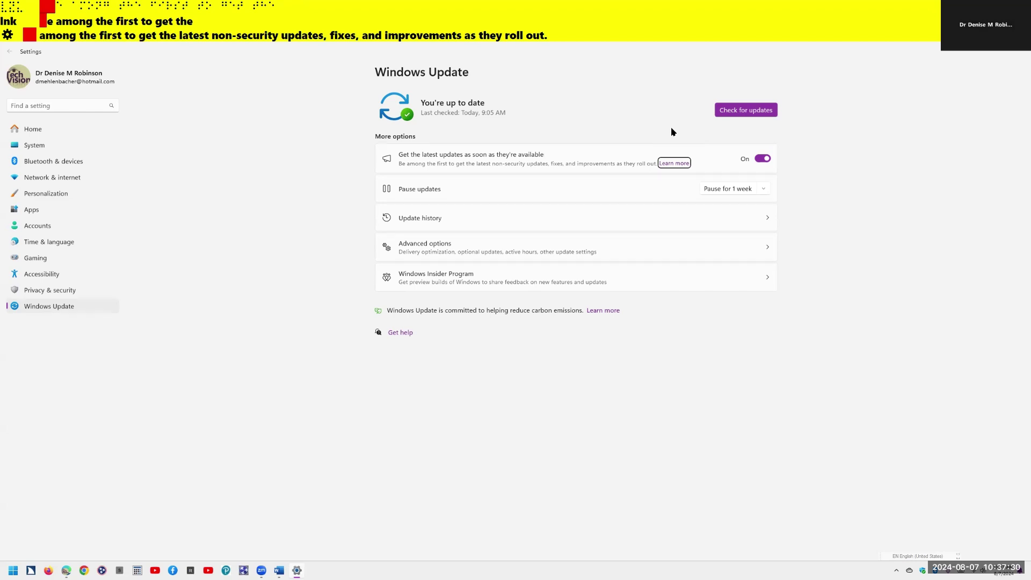
key(Tab)
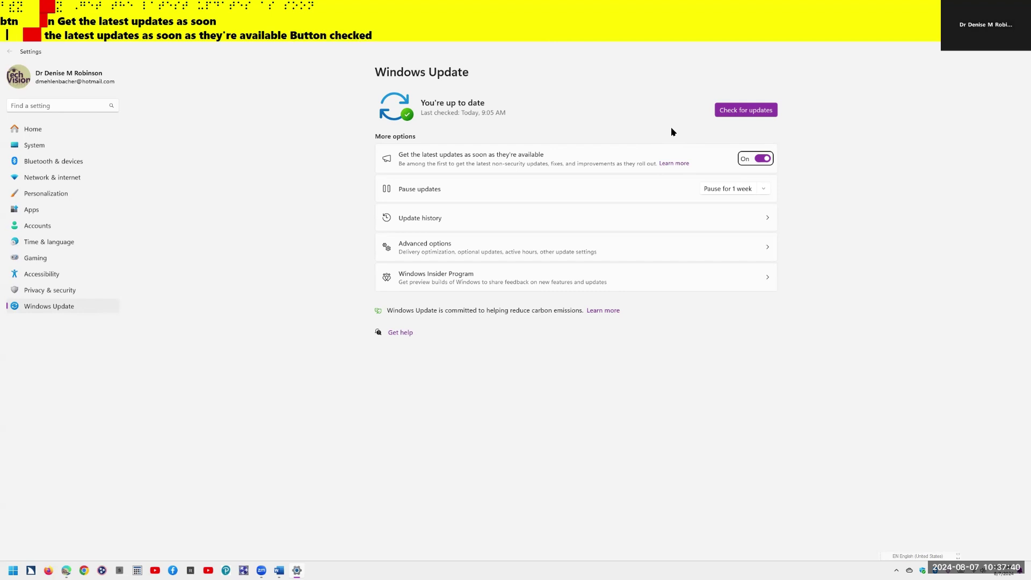
click(672, 131)
key(alt+F4)
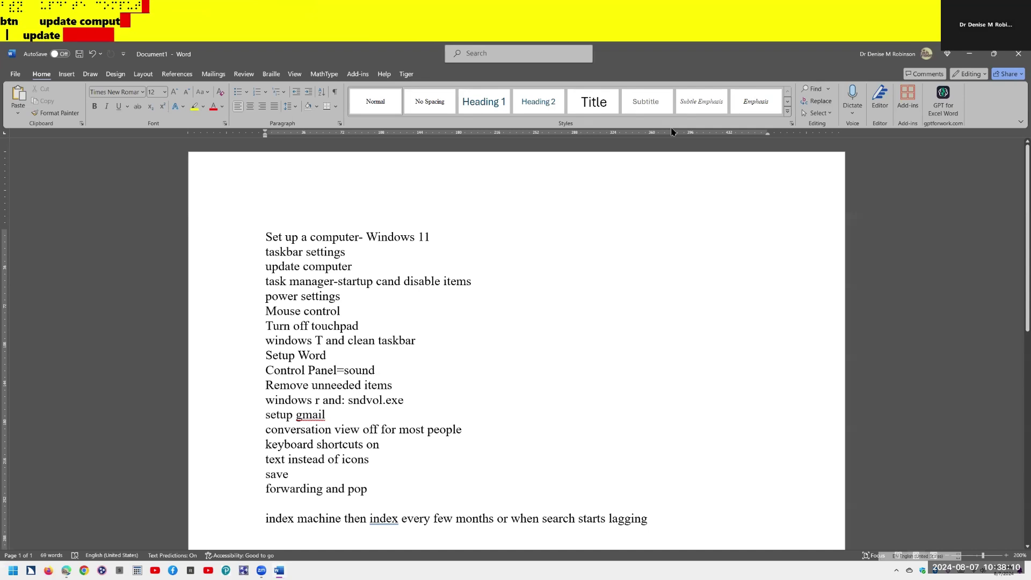
Step: Go to the checklist's task manager line and open Task Manager on its Startup apps page
key(Down)
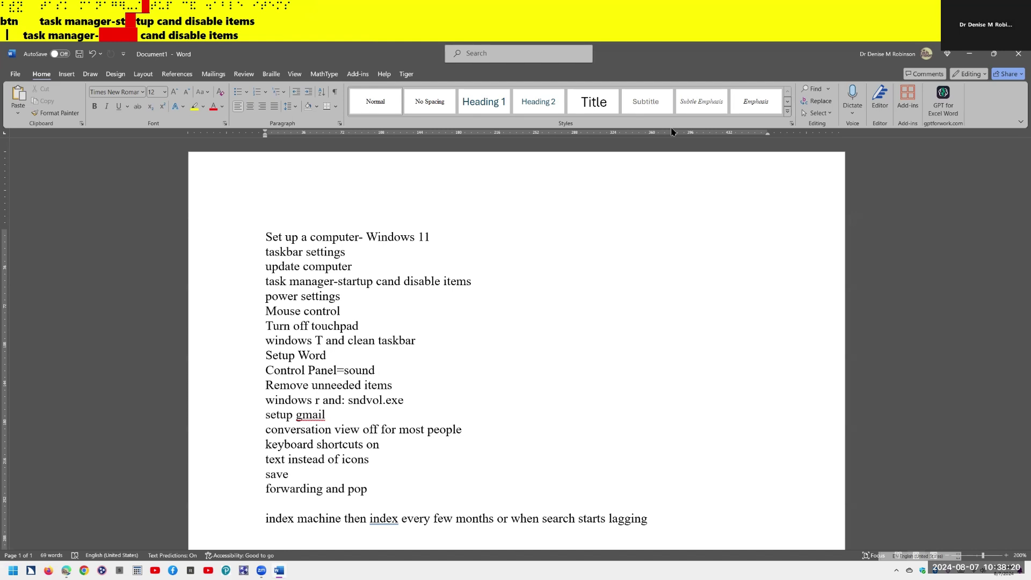
key(ctrl+shift+Escape)
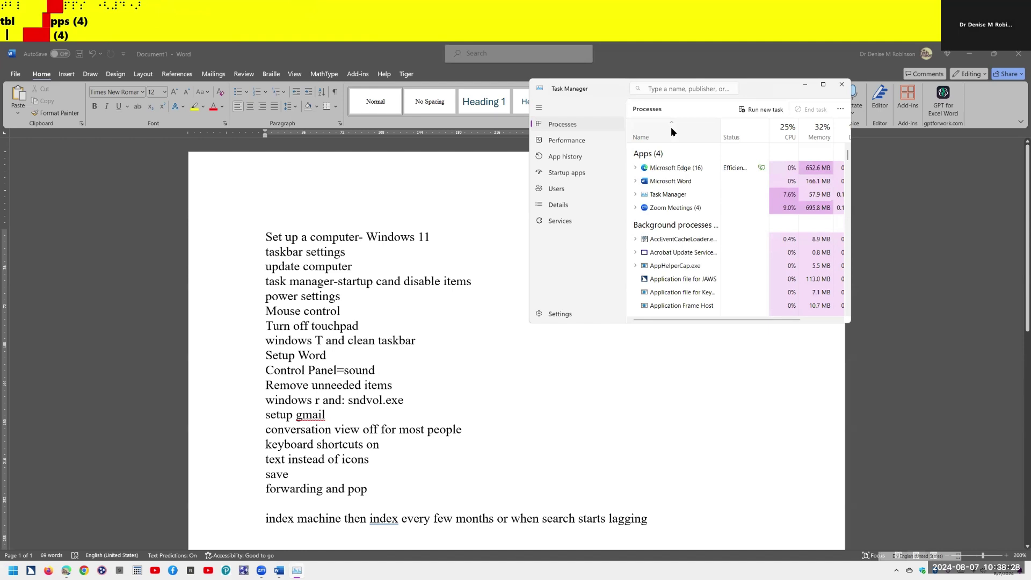
key(ctrl+Tab)
key(ctrl+Tab)
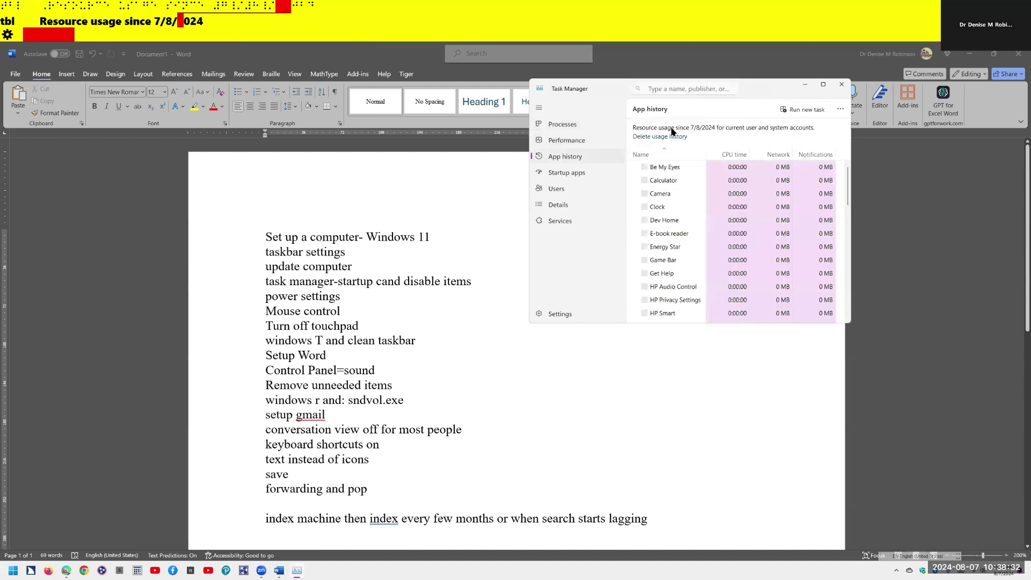
key(ctrl+Tab)
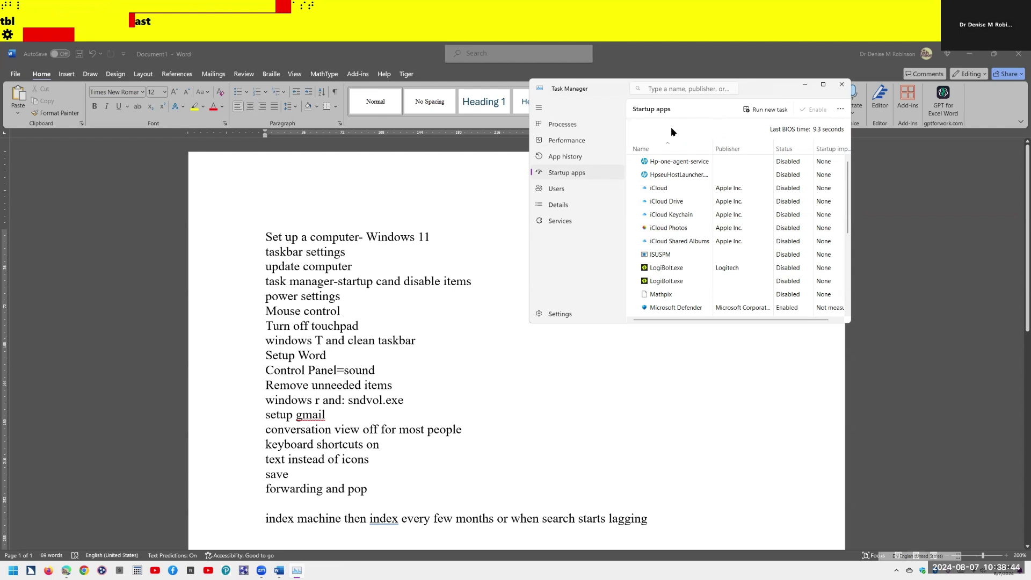
Step: Check the startup items Hp-one-agent-service and HpseuHostLauncher.exe, view the latter's available actions, and close Task Manager
key(Tab)
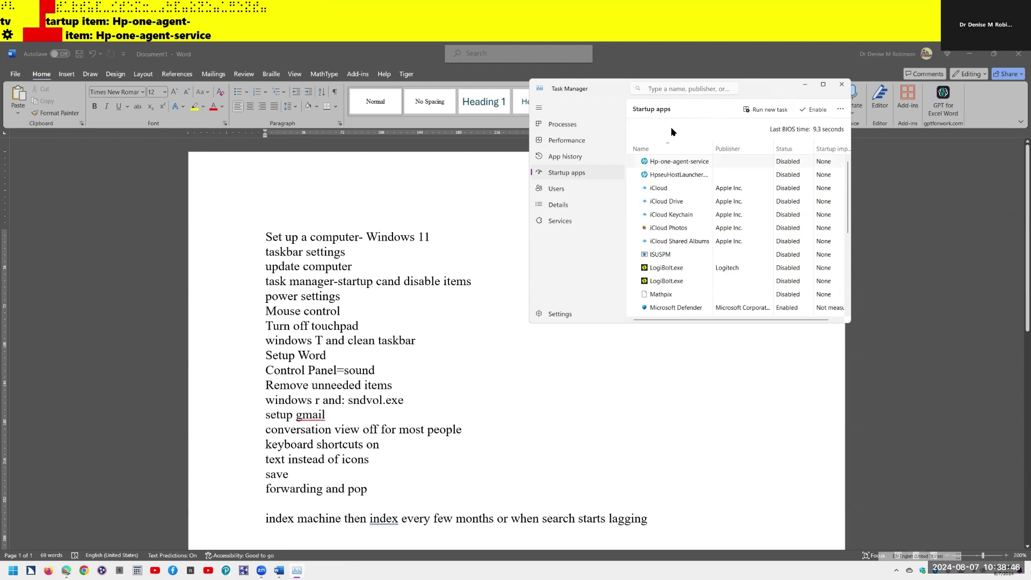
click(672, 132)
key(Down)
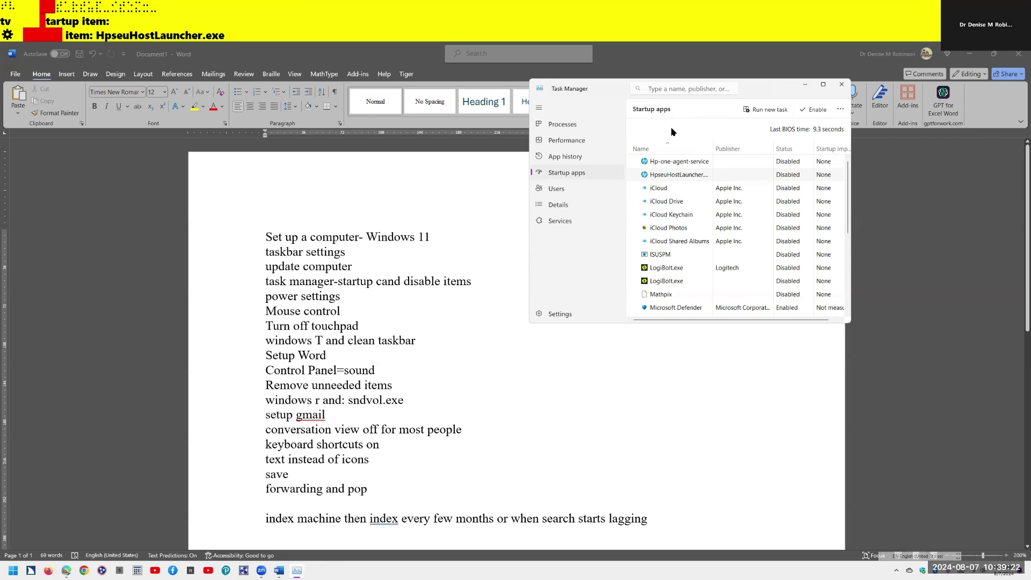
key(shift+F10)
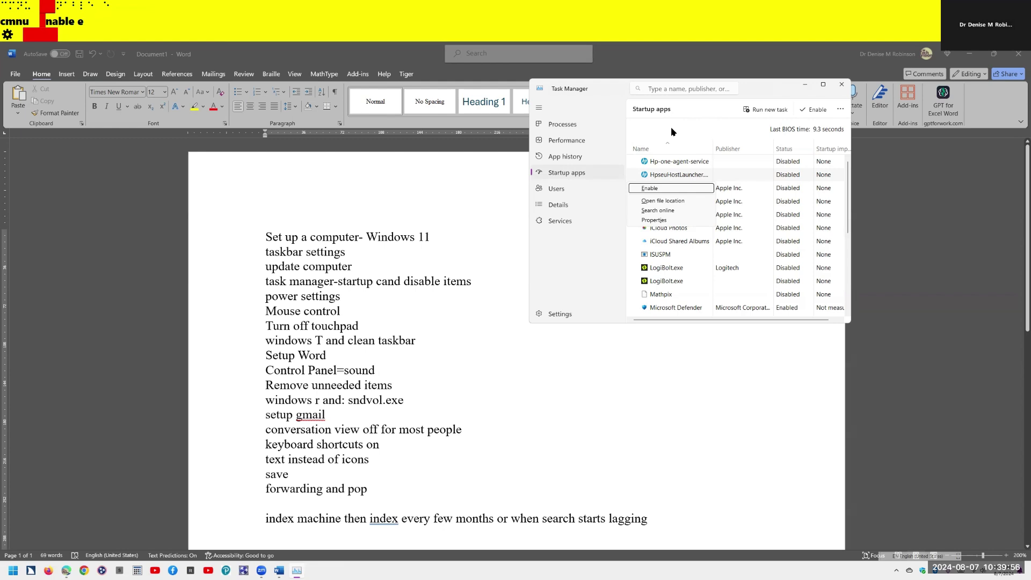
key(Escape)
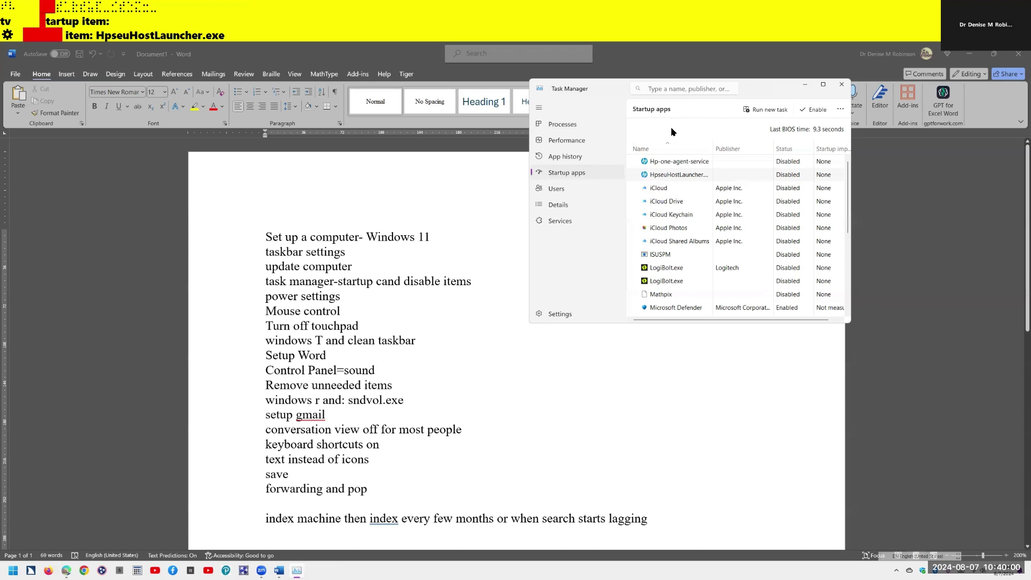
key(alt+F4)
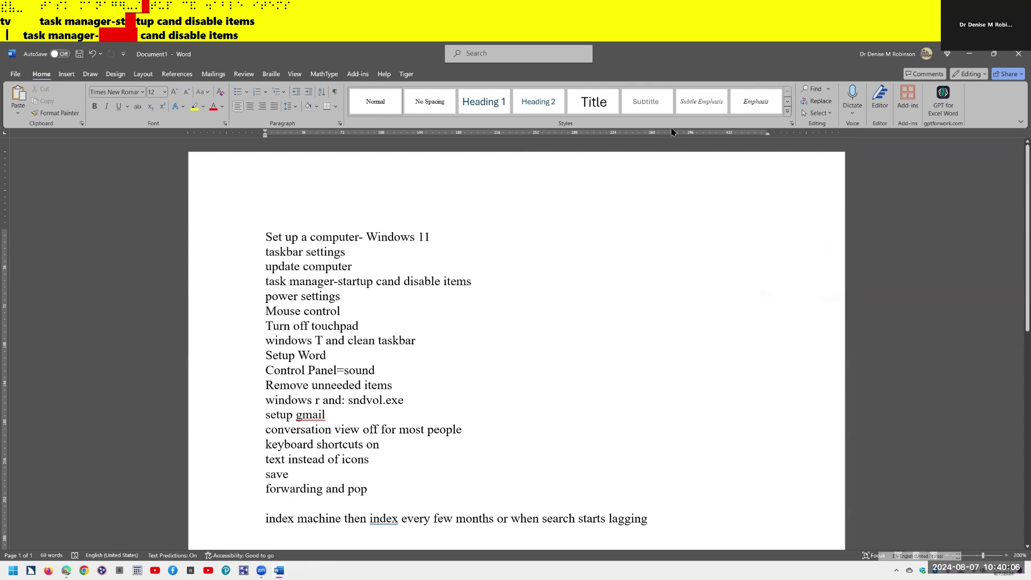
Step: Go to the checklist's "power settings" line, search Windows for "power op" and open Edit power plan
key(Down)
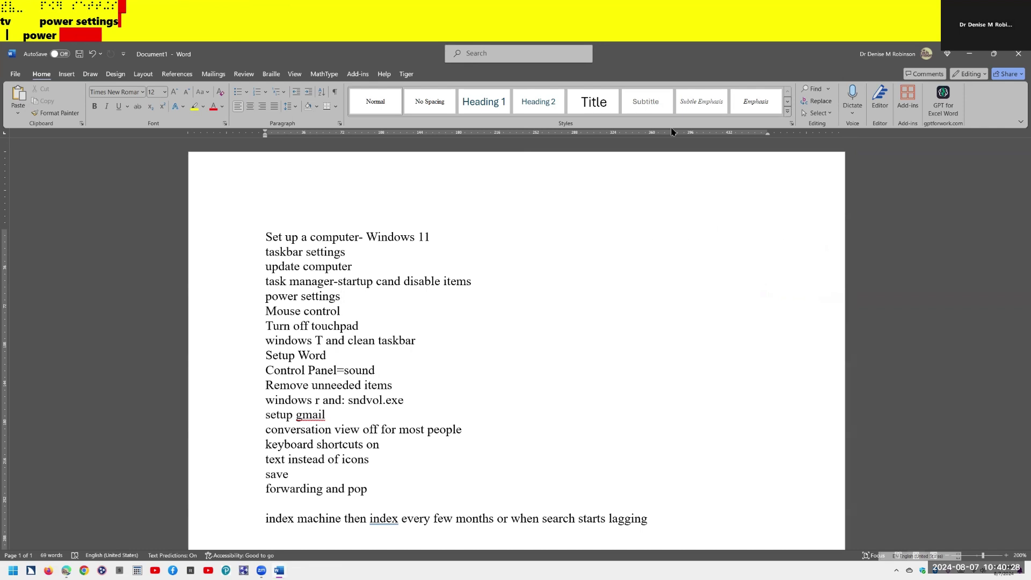
key(super)
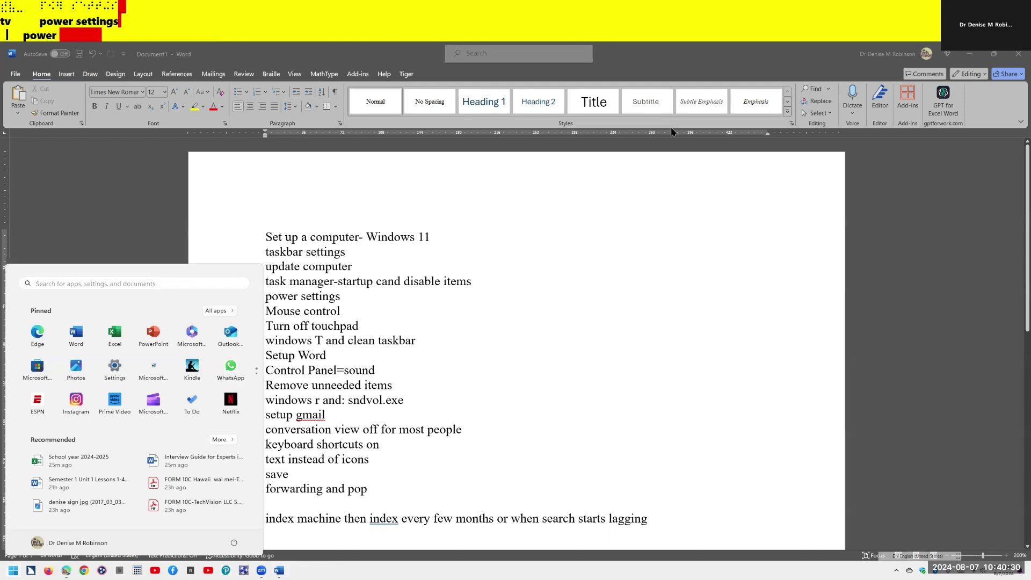
text(power)
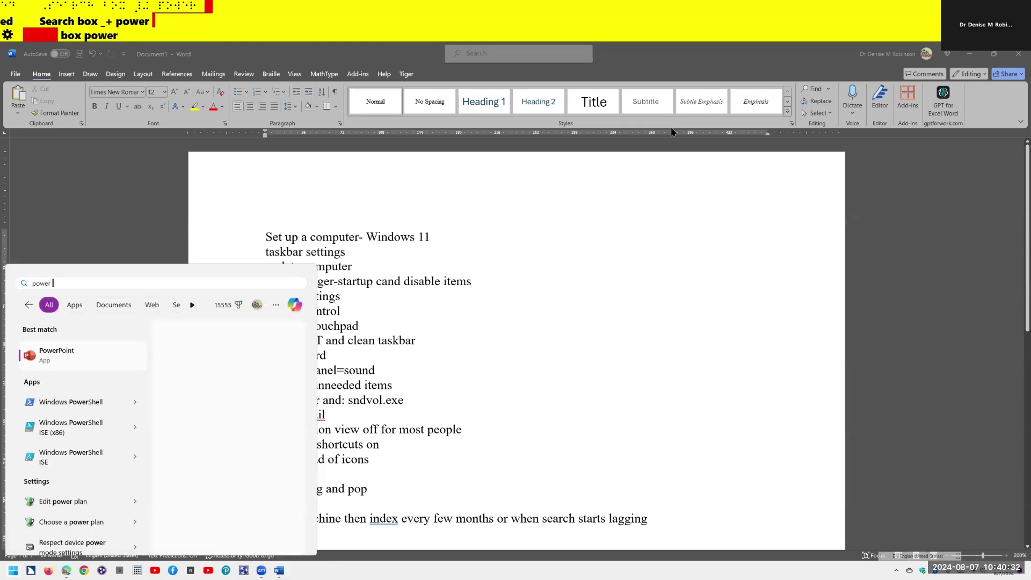
text( op)
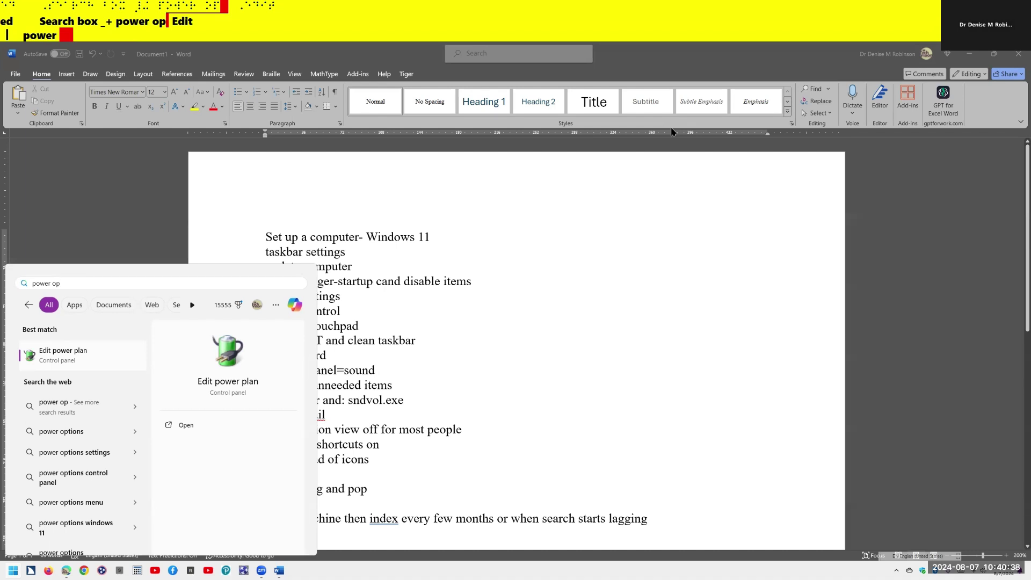
key(Return)
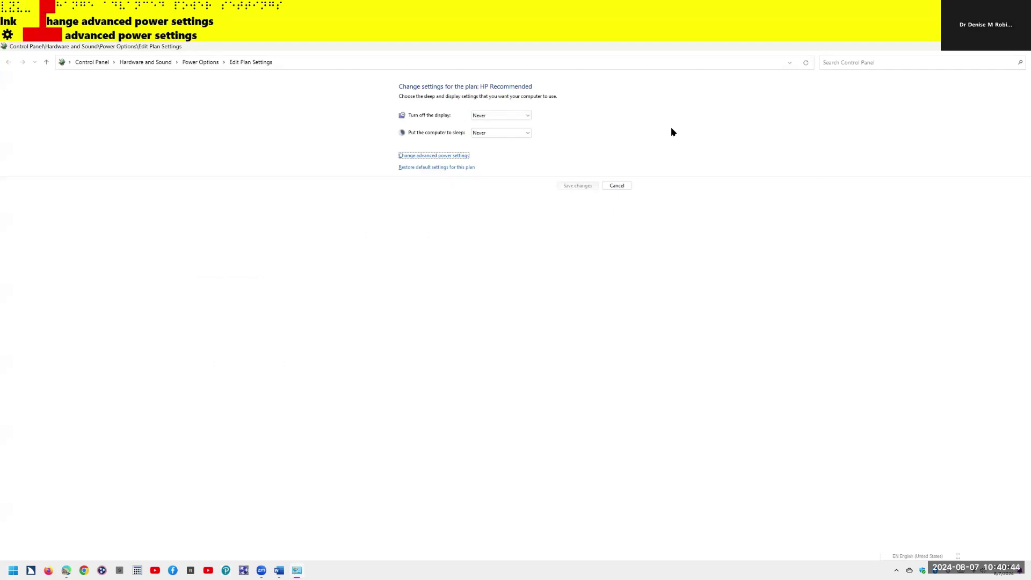
Step: Look at the HP Recommended plan's advanced power settings, and check its computer sleep and display turn-off times
key(Return)
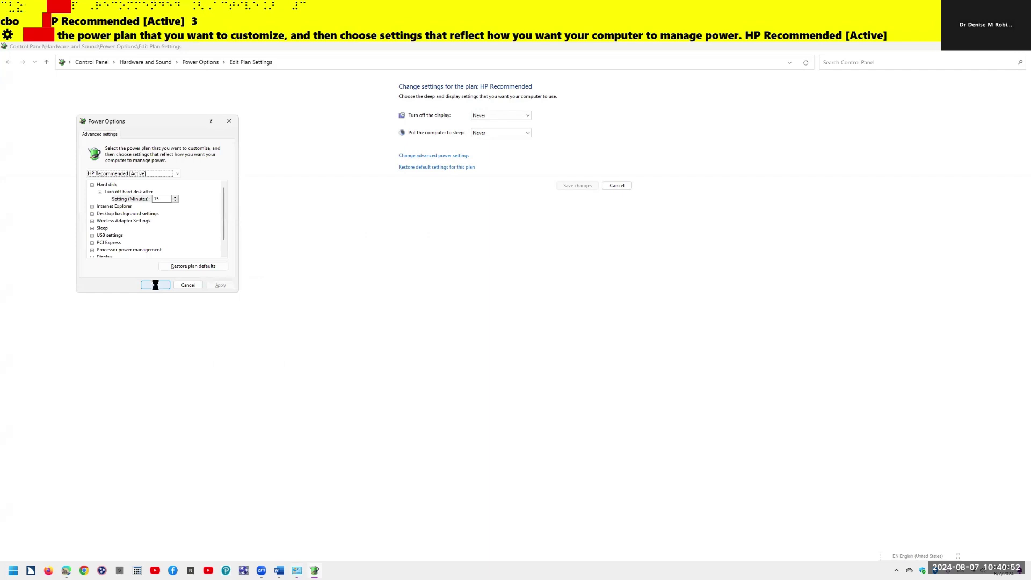
key(Return)
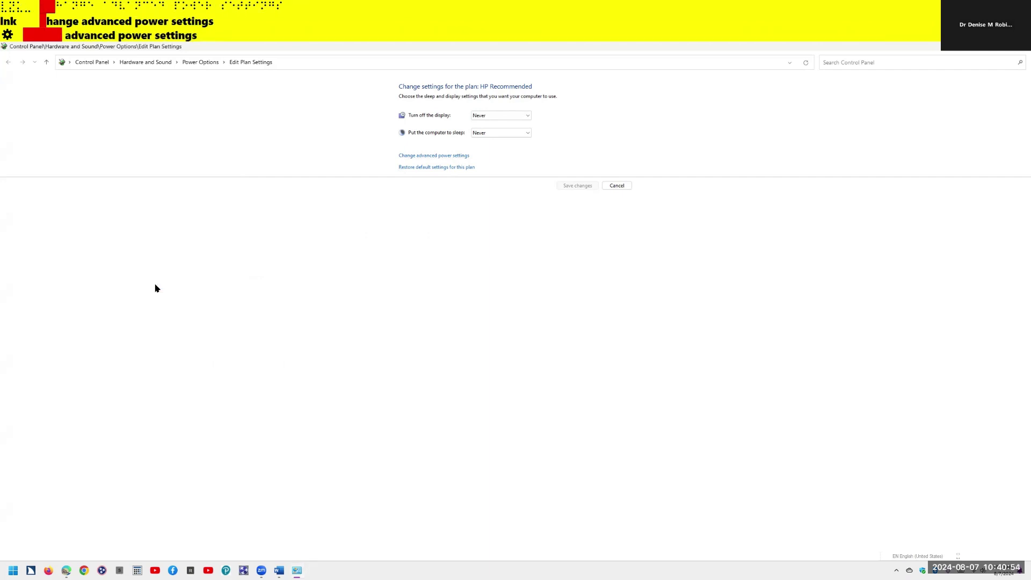
key(shift+Tab)
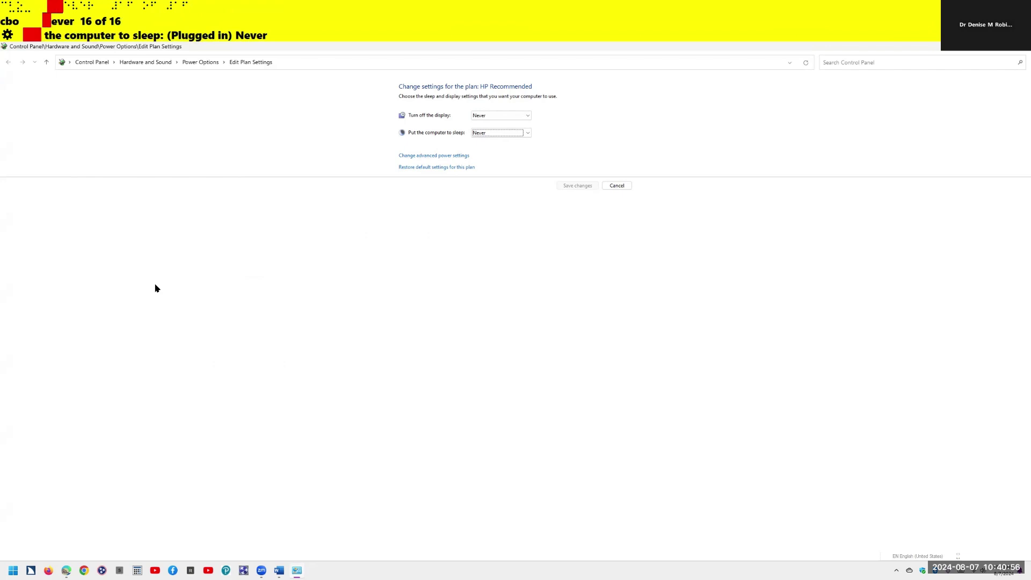
key(ctrl)
key(shift+Tab)
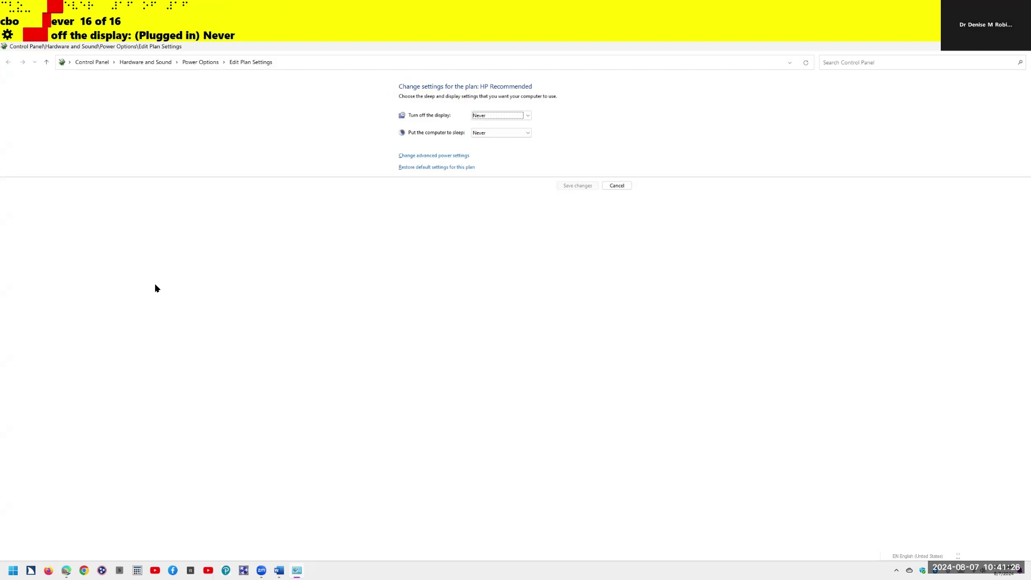
Step: Shorten the Control Panel address to "Control Panel\Hardware and Sound\Power Options\" and open that page
key(alt+d)
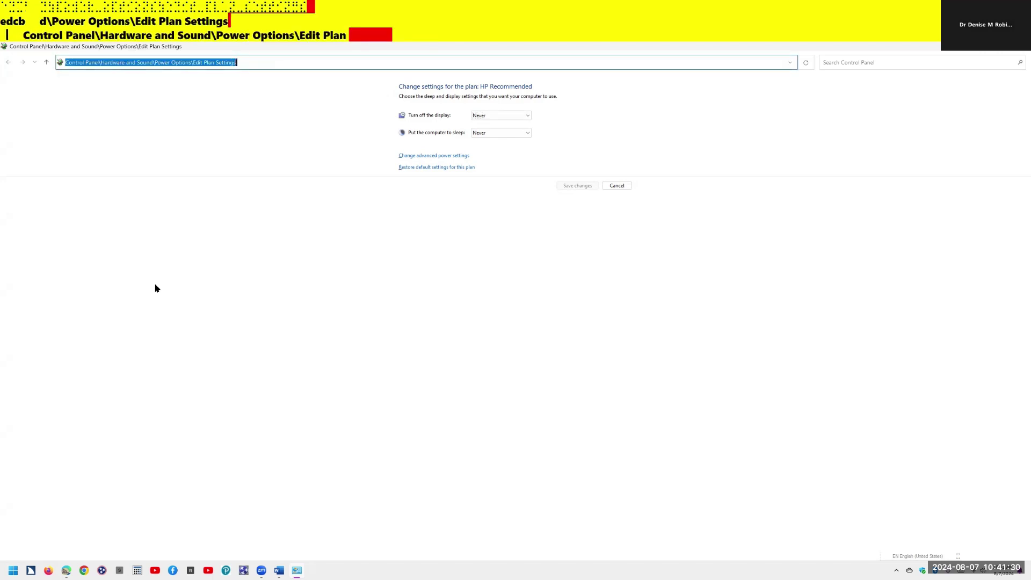
key(End)
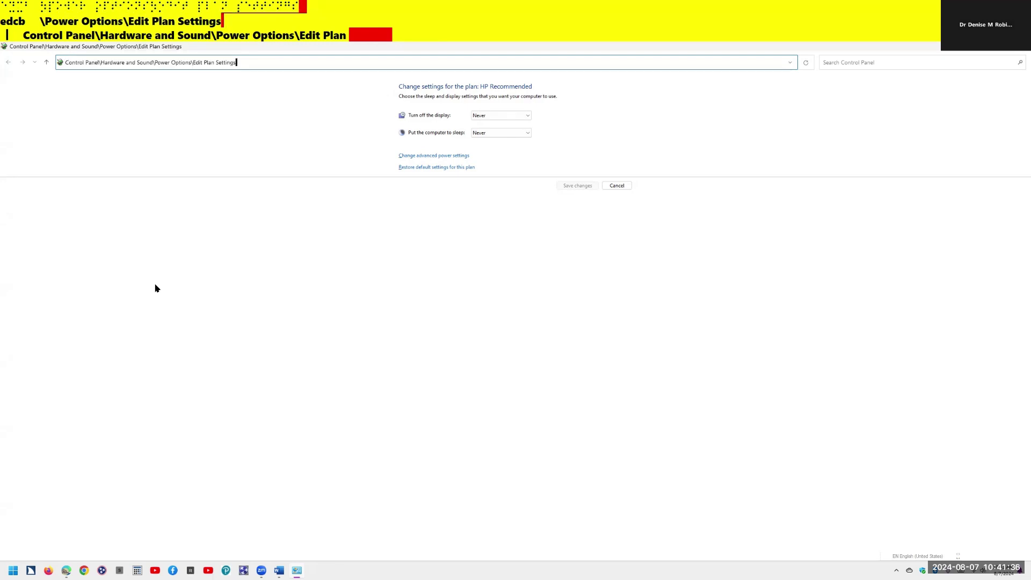
key(BackSpace)
key(BackSpace)
key(BackSpace)
key(BackSpace)
key(BackSpace)
key(BackSpace)
key(BackSpace)
key(BackSpace)
key(BackSpace)
key(BackSpace)
key(BackSpace)
key(BackSpace)
key(BackSpace)
key(BackSpace)
key(BackSpace)
key(BackSpace)
key(BackSpace)
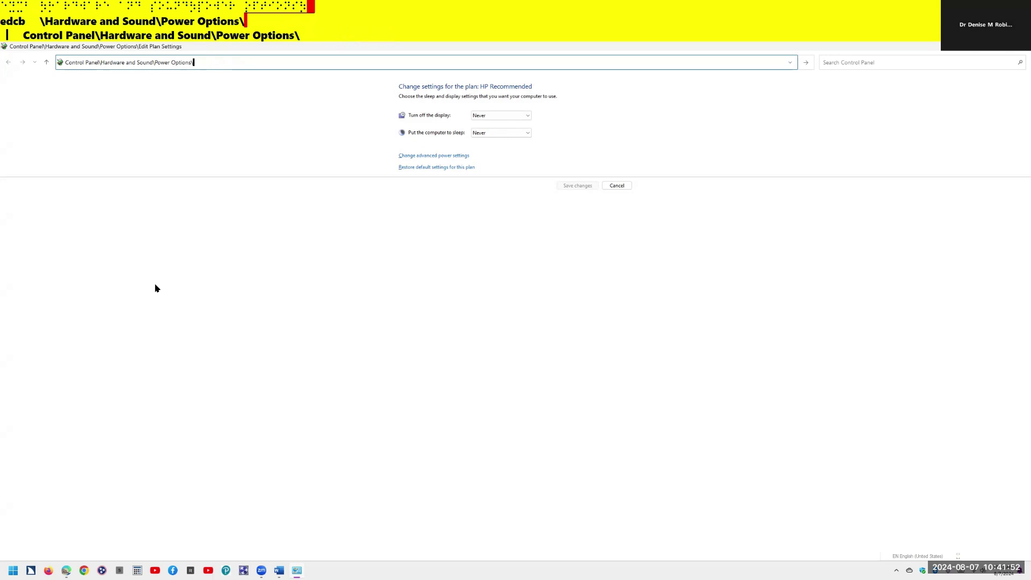
key(Return)
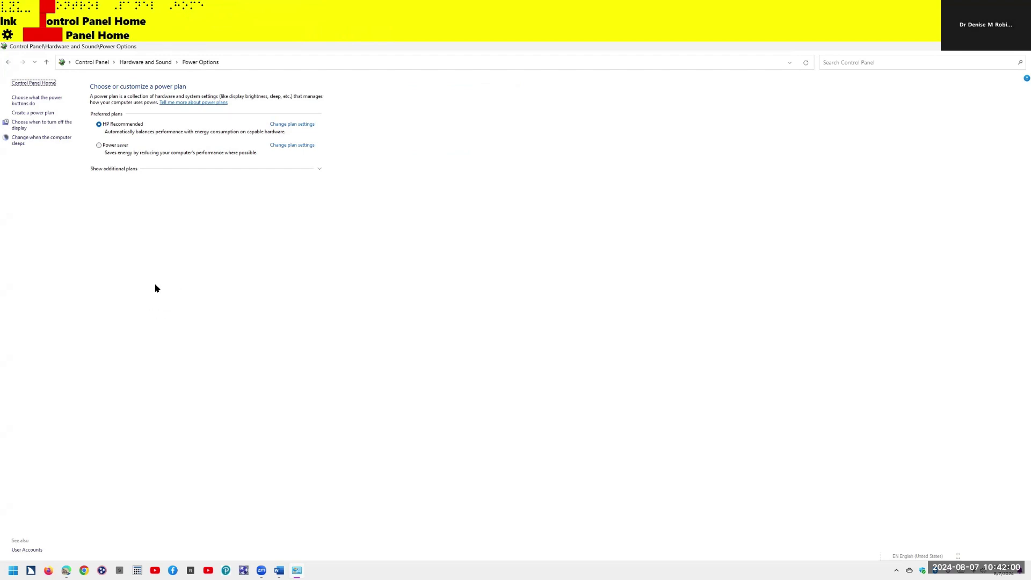
Step: Open the settings for what the power buttons do and unlock the settings that are currently unavailable
key(Tab)
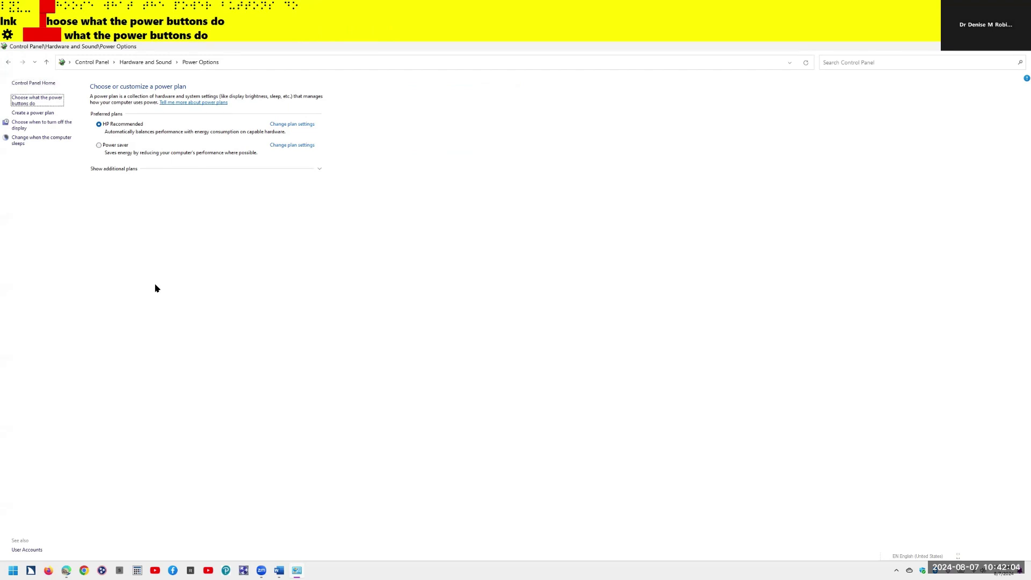
key(Return)
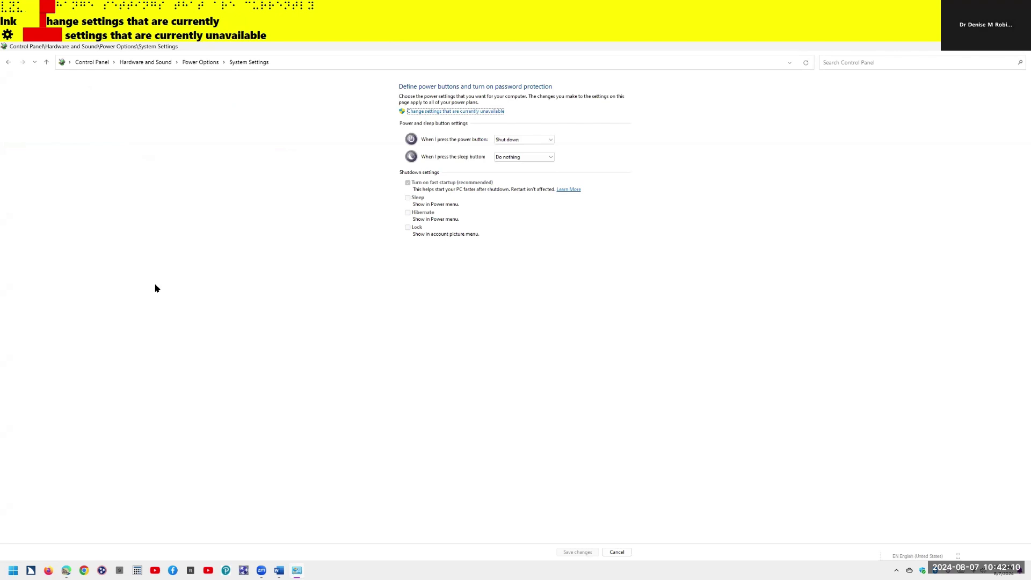
key(ctrl)
key(Return)
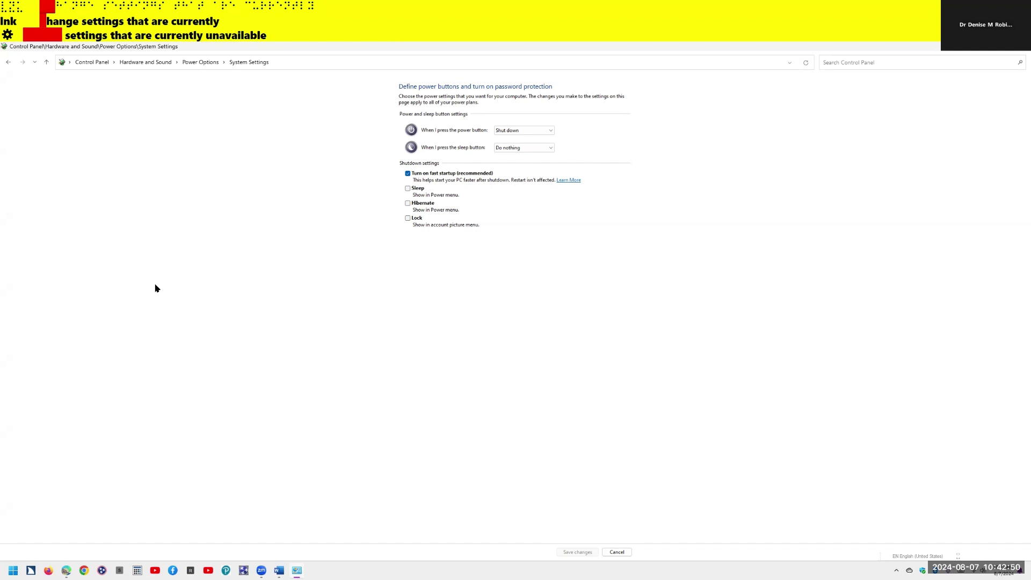
Step: Check the actions assigned to the computer's power button and sleep button
key(Tab)
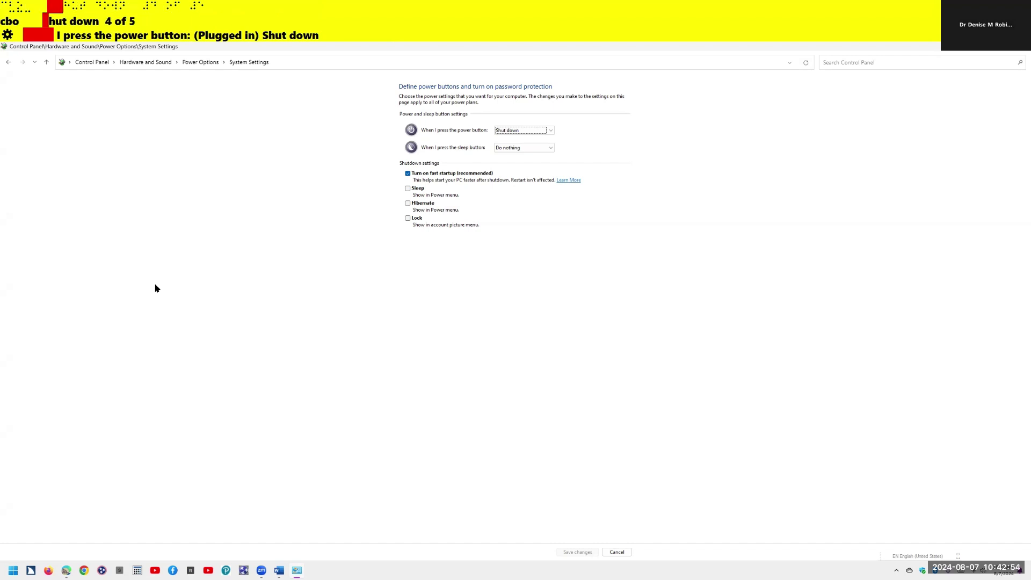
key(ctrl)
key(Tab)
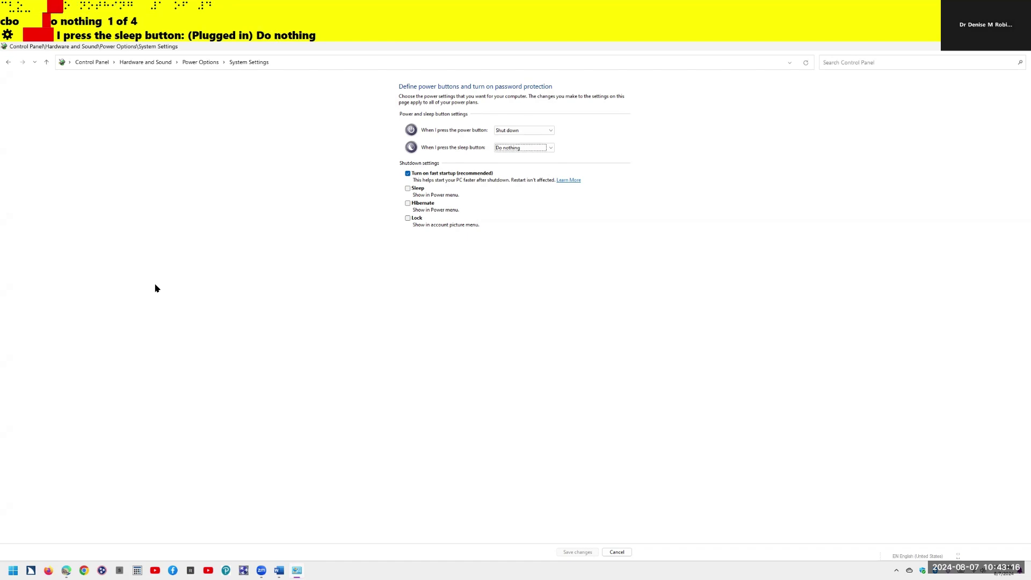
key(ctrl)
Step: Review the fast startup, Sleep, Hibernate and Lock shutdown settings, and close Control Panel without saving changes
key(Tab)
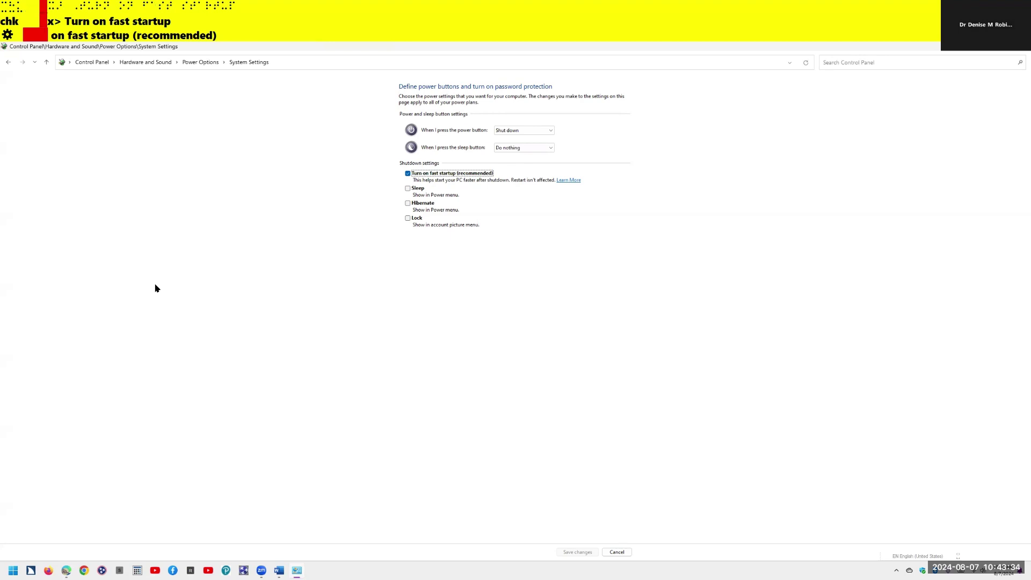
key(ctrl)
key(ctrl)
key(Tab)
key(Tab)
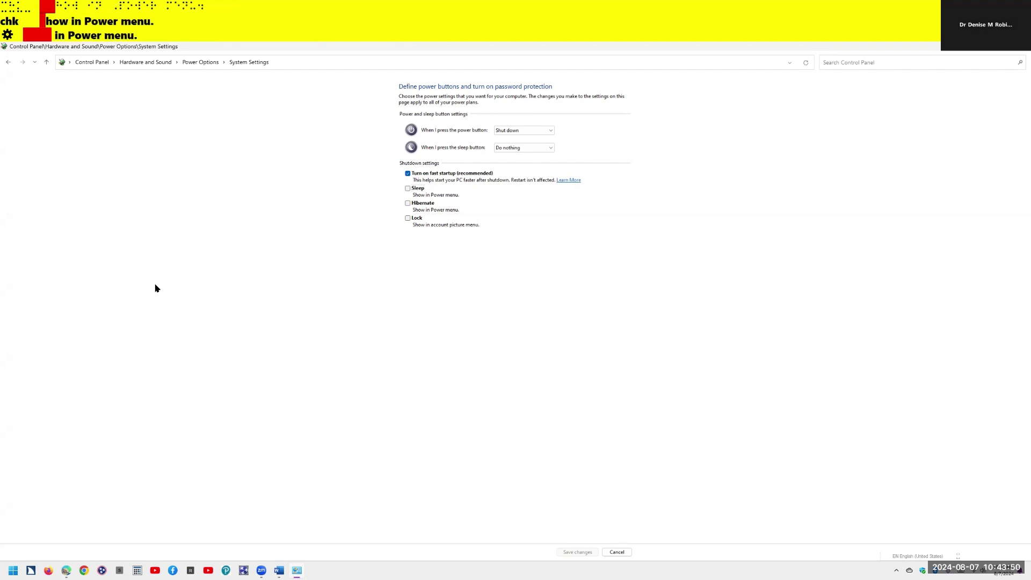
key(Tab)
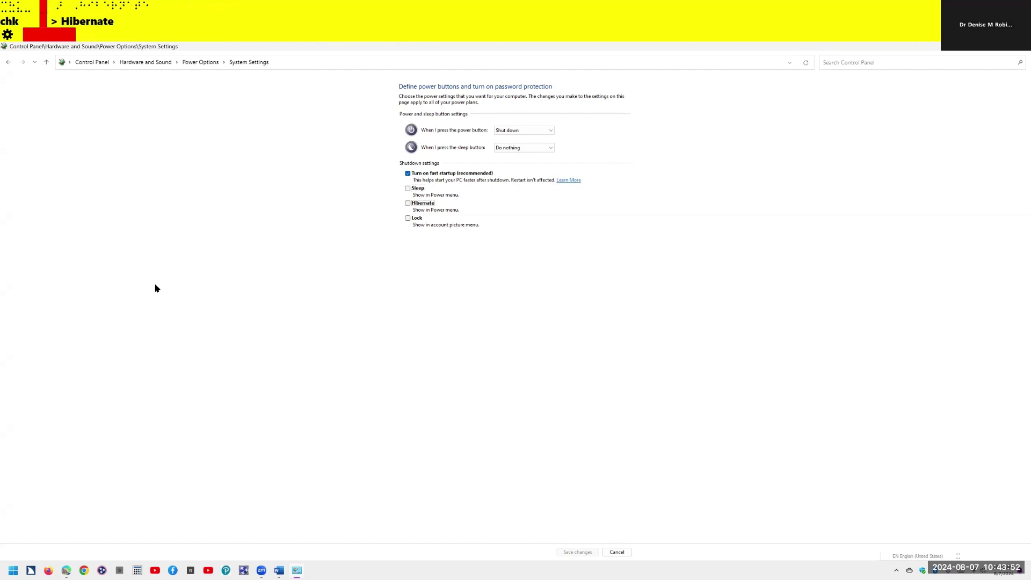
key(Tab)
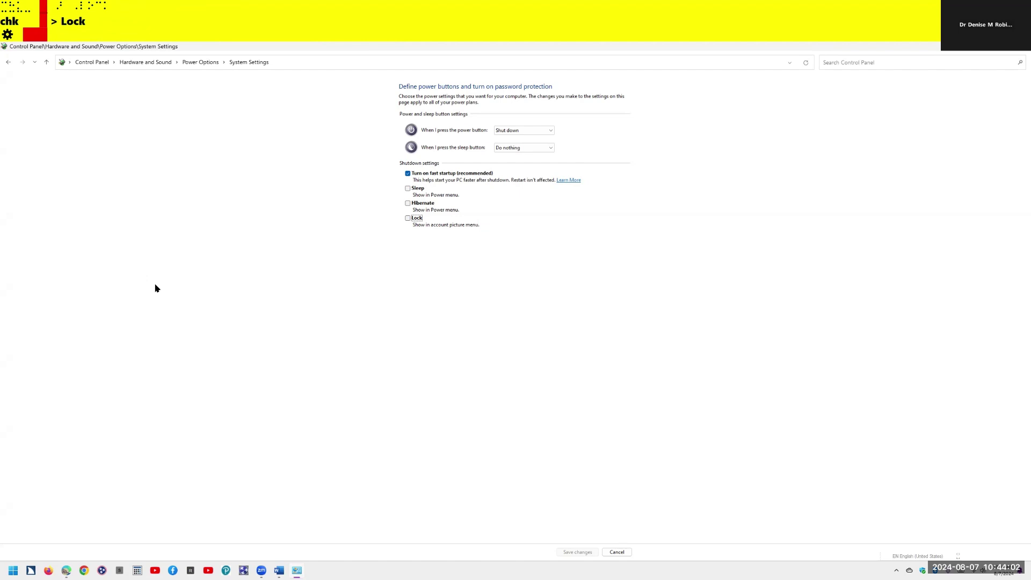
key(alt+F4)
key(ctrl)
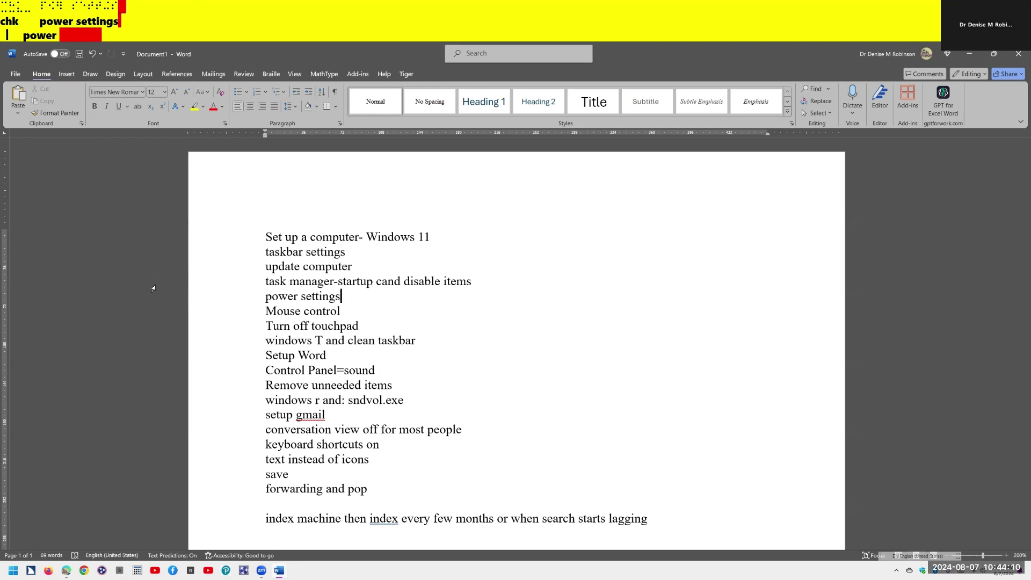
Step: Go to the checklist's "Mouse control" line, search Windows for "mouse" and open Mouse settings
key(Down)
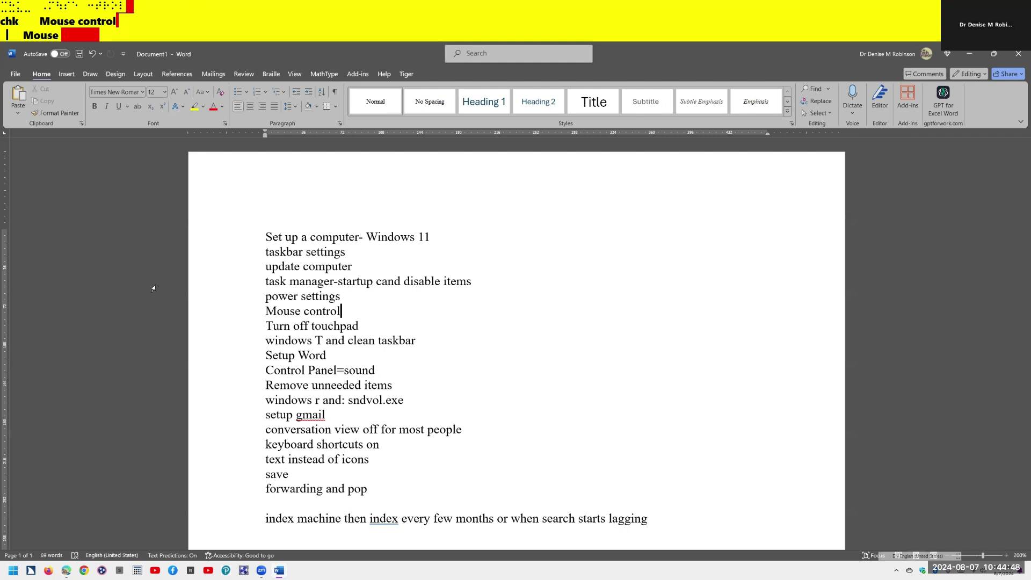
key(super)
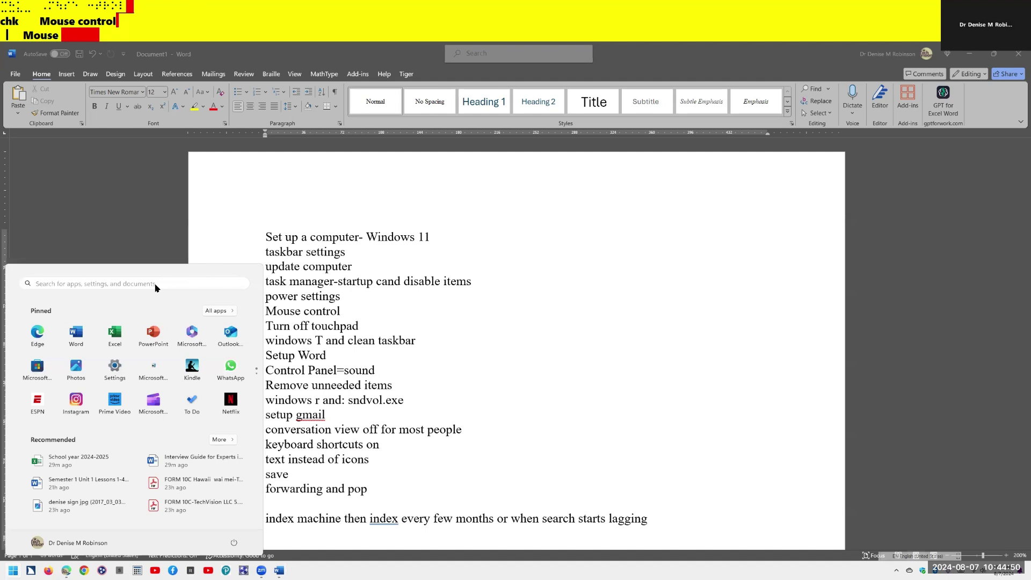
text(mouse)
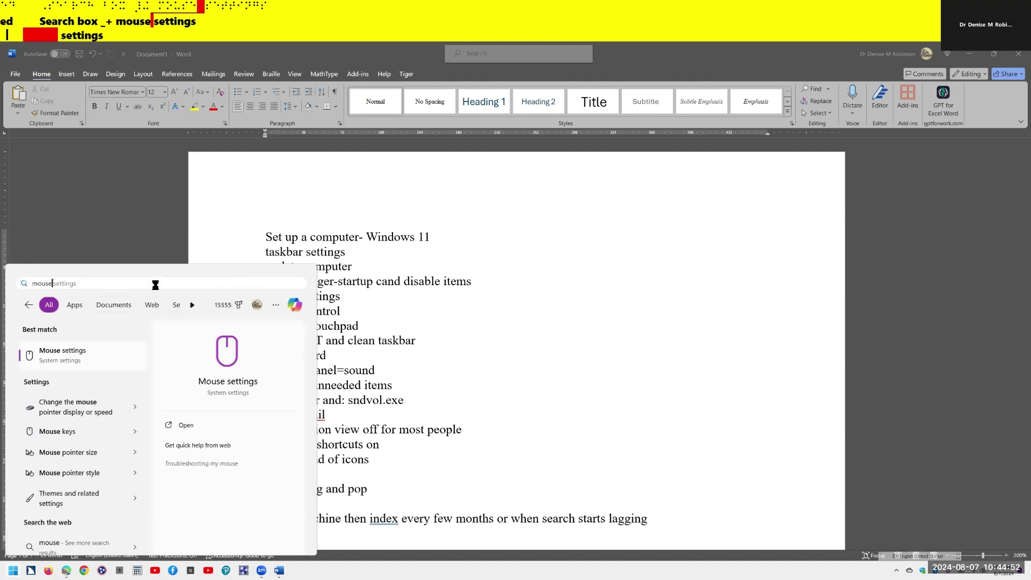
key(Return)
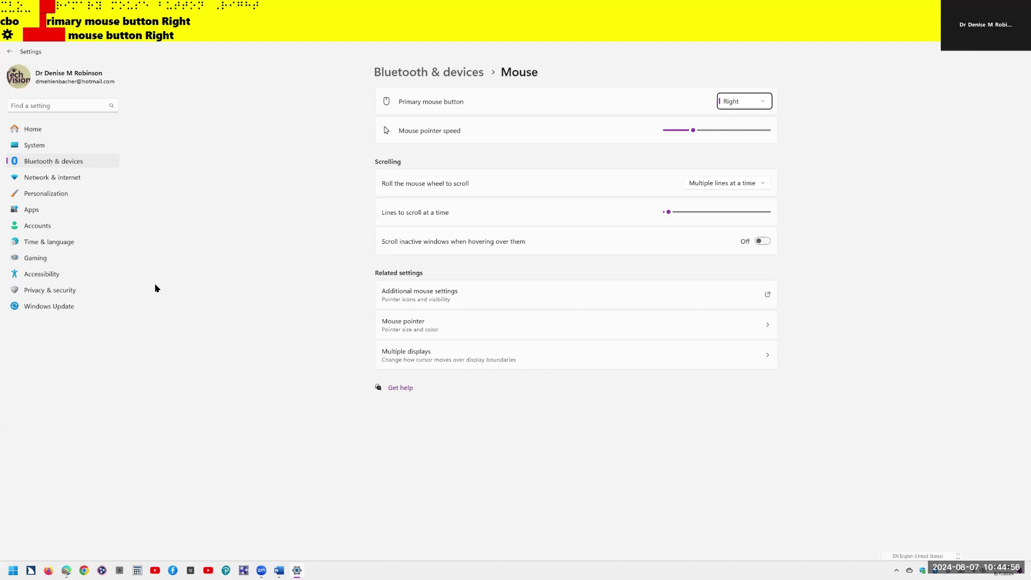
Step: Look through the primary button, pointer speed and scrolling options, and open Additional mouse settings
key(ctrl)
key(Tab)
key(Tab)
key(Tab)
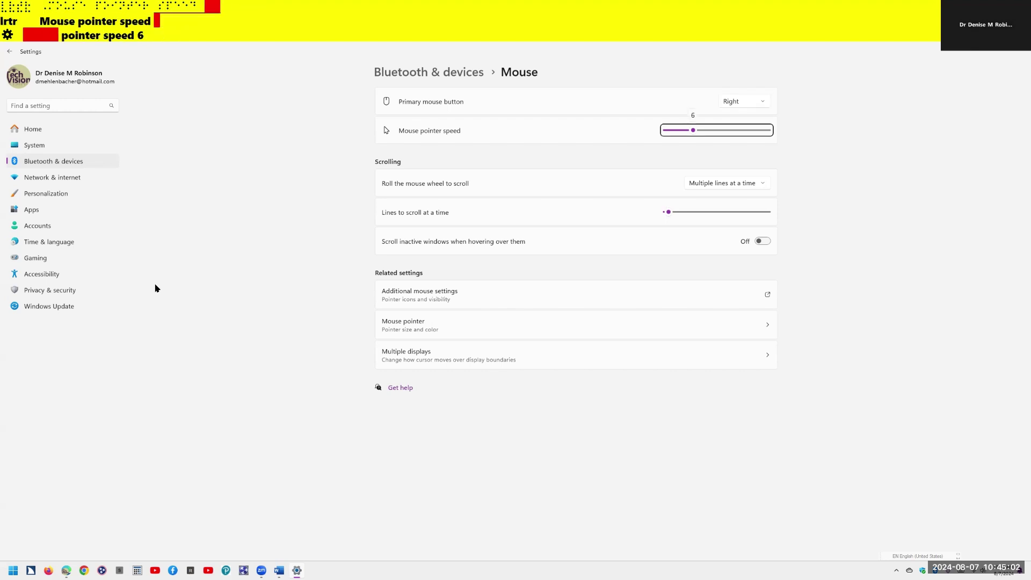
key(Tab)
key(Tab)
key(Tab)
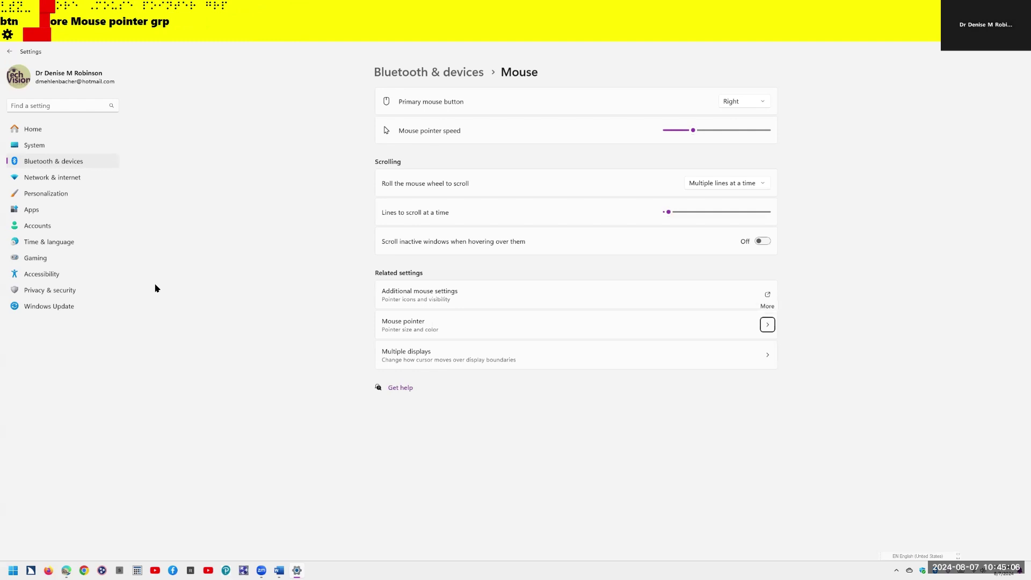
key(shift+Tab)
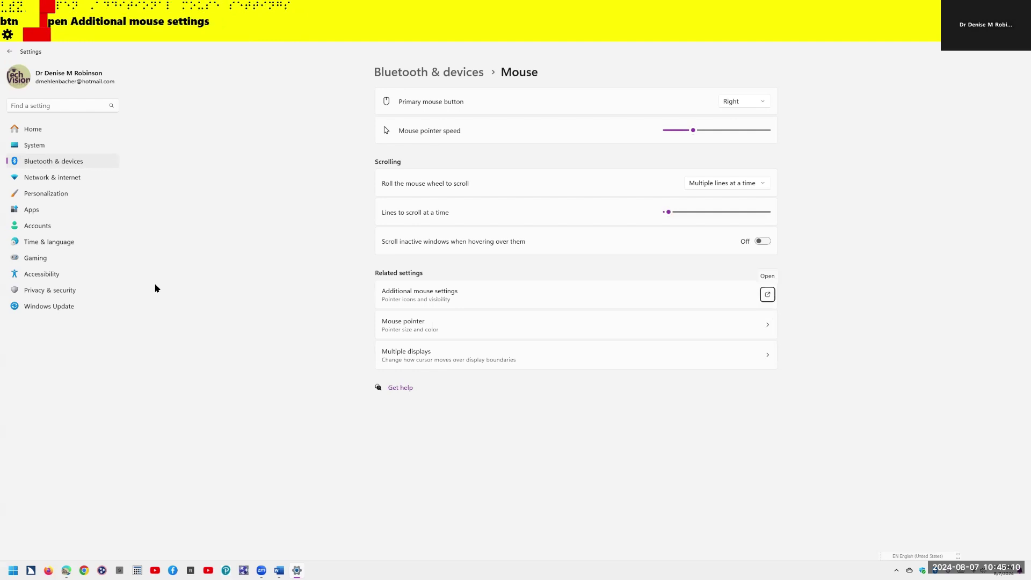
key(Return)
key(ctrl)
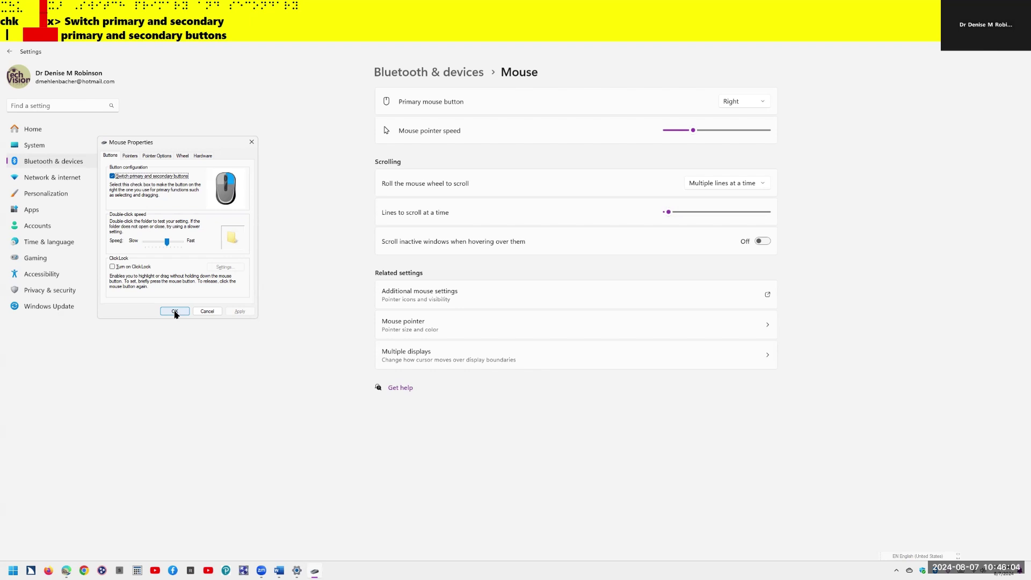
Step: In Mouse Properties, check the pointer speed, pointer precision and Snap To options
key(ctrl+Tab)
key(ctrl+Tab)
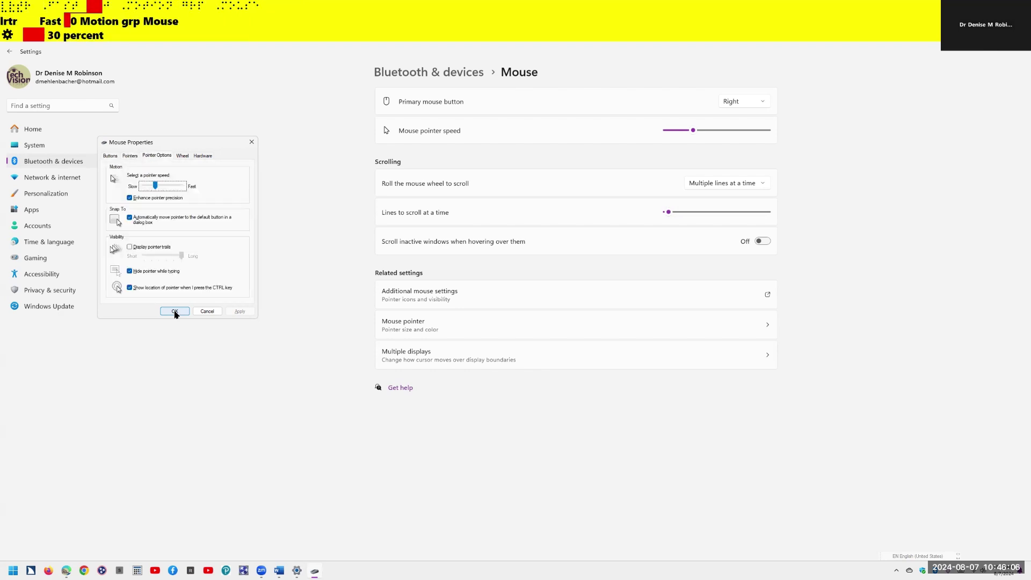
key(ctrl)
key(Tab)
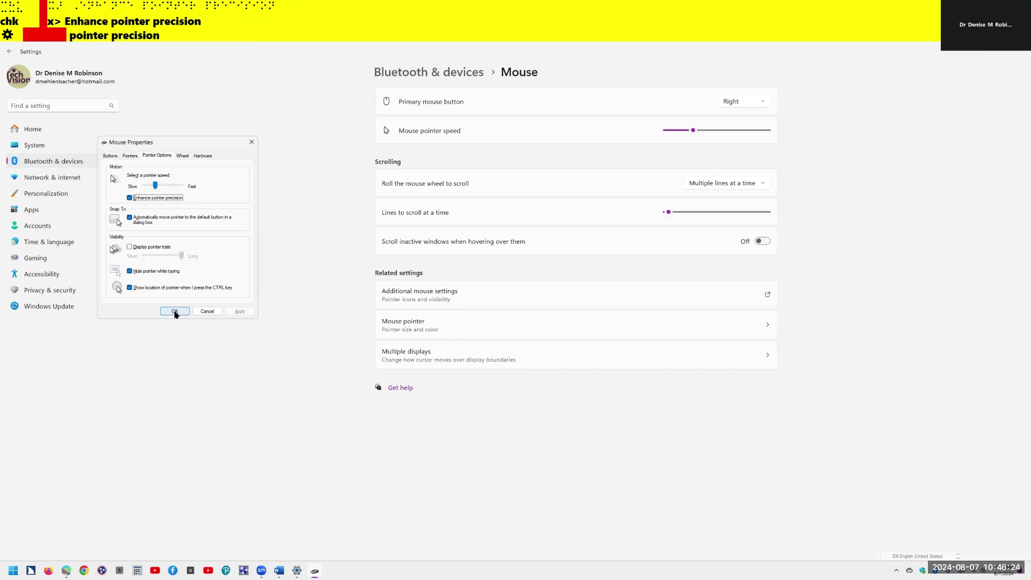
key(Tab)
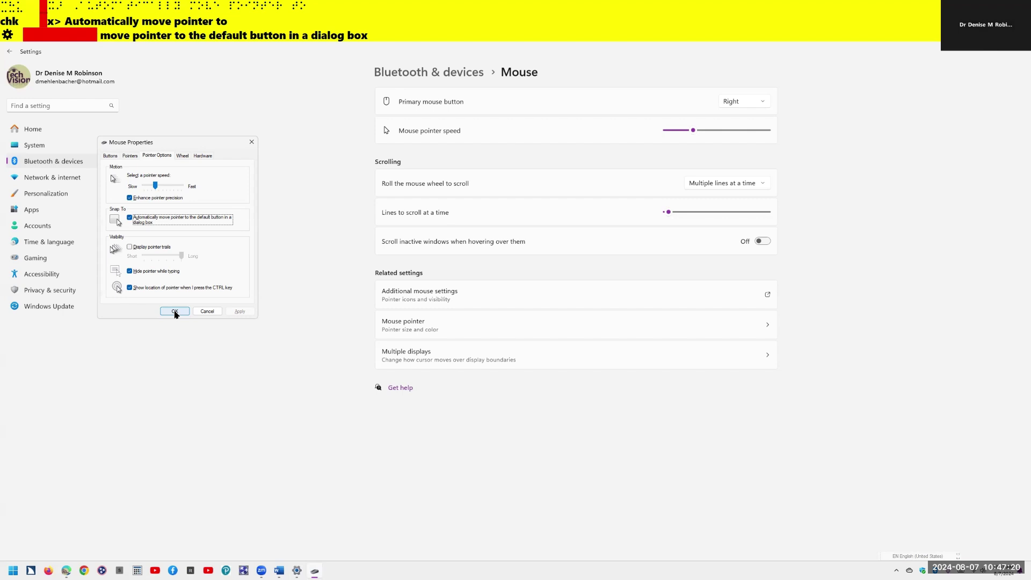
key(ctrl)
key(ctrl)
key(ctrl)
key(ctrl)
Step: Check the pointer trails, hide-while-typing and pointer location options, confirm Mouse Properties and close Settings
key(Tab)
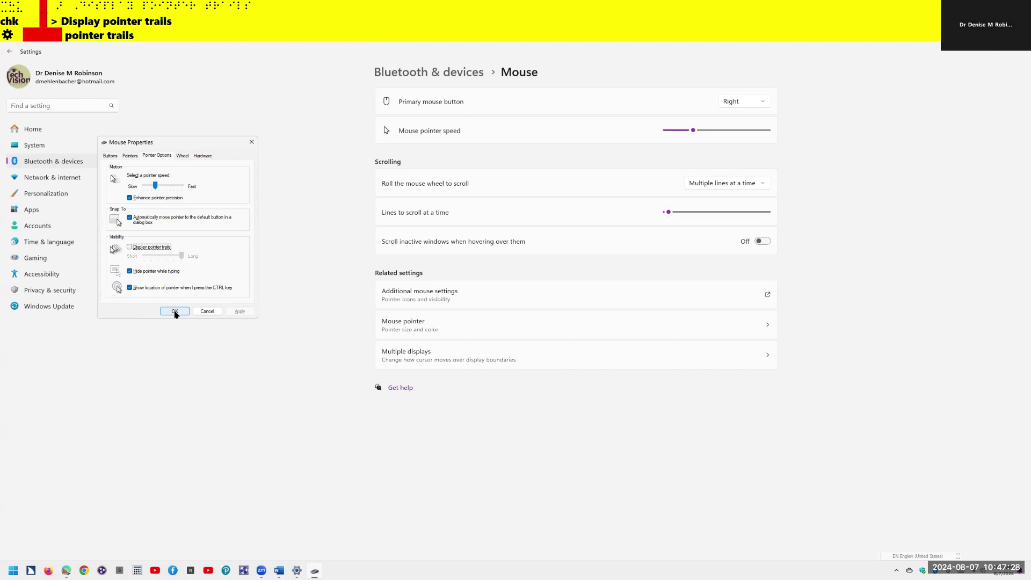
key(Tab)
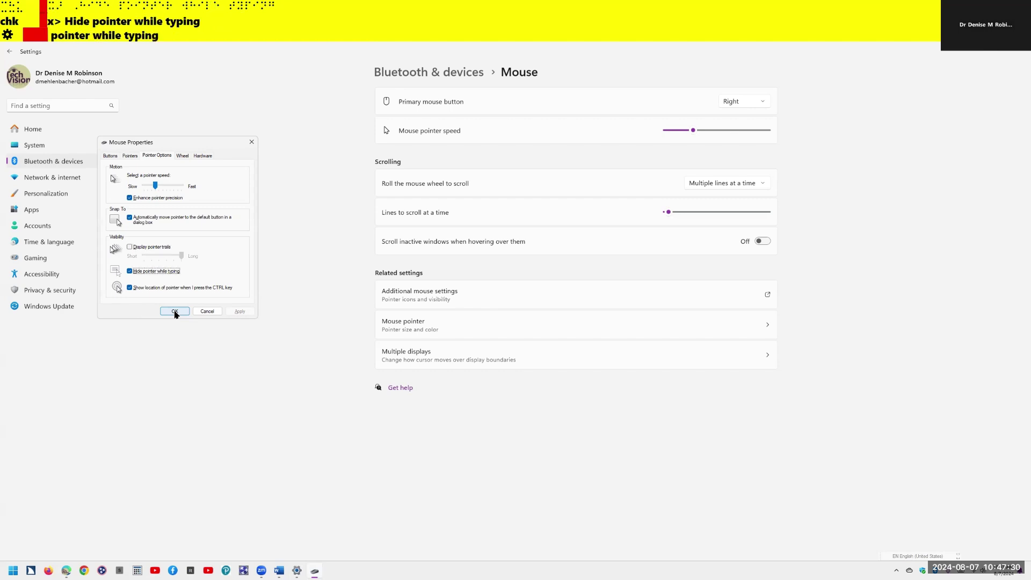
key(Tab)
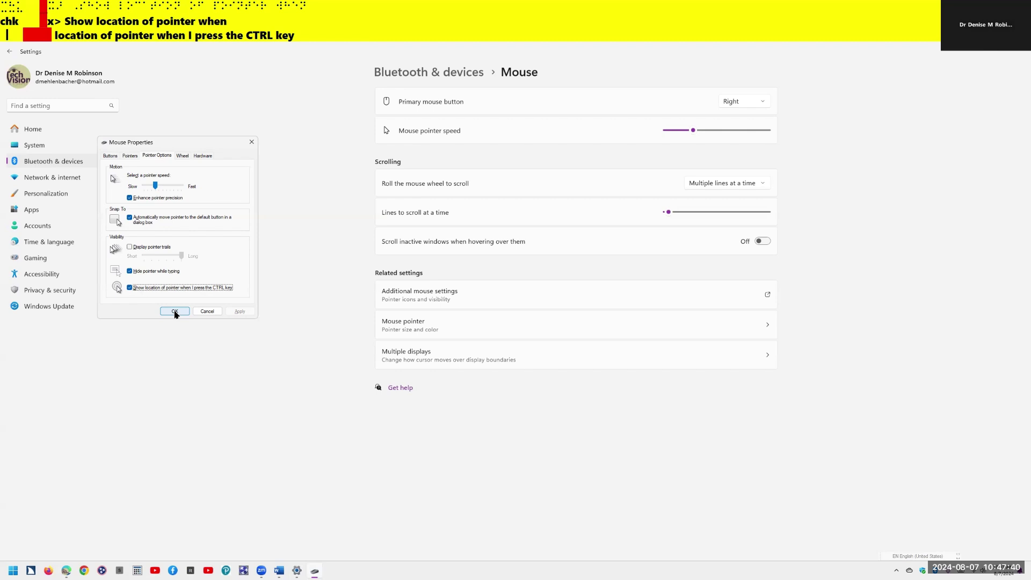
key(ctrl)
click(175, 312)
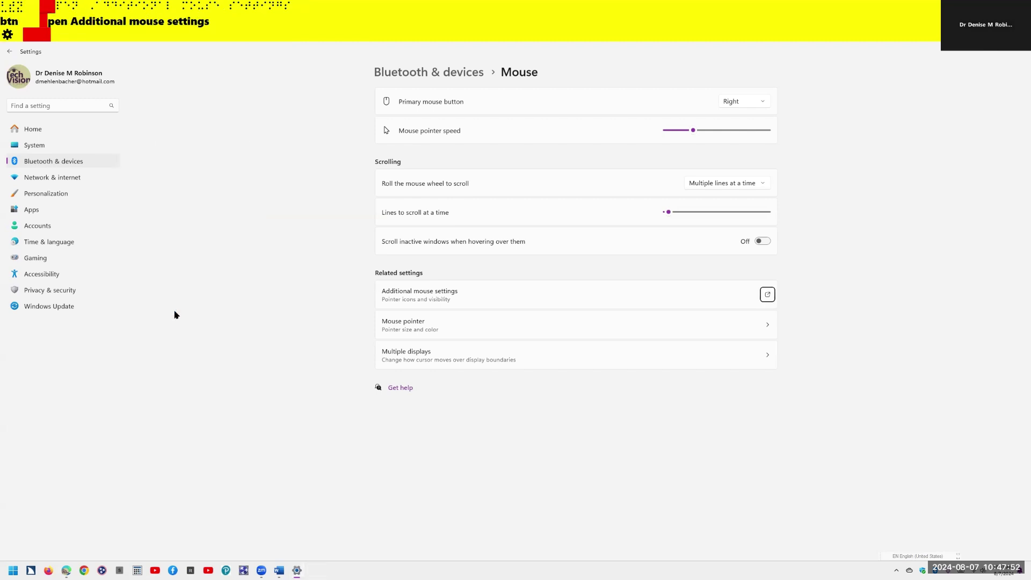
key(ctrl)
key(alt+F4)
key(ctrl)
Step: Show the desktop, bring up the Shut Down Windows dialog to see where the pointer lands, and dismiss it
key(super+d)
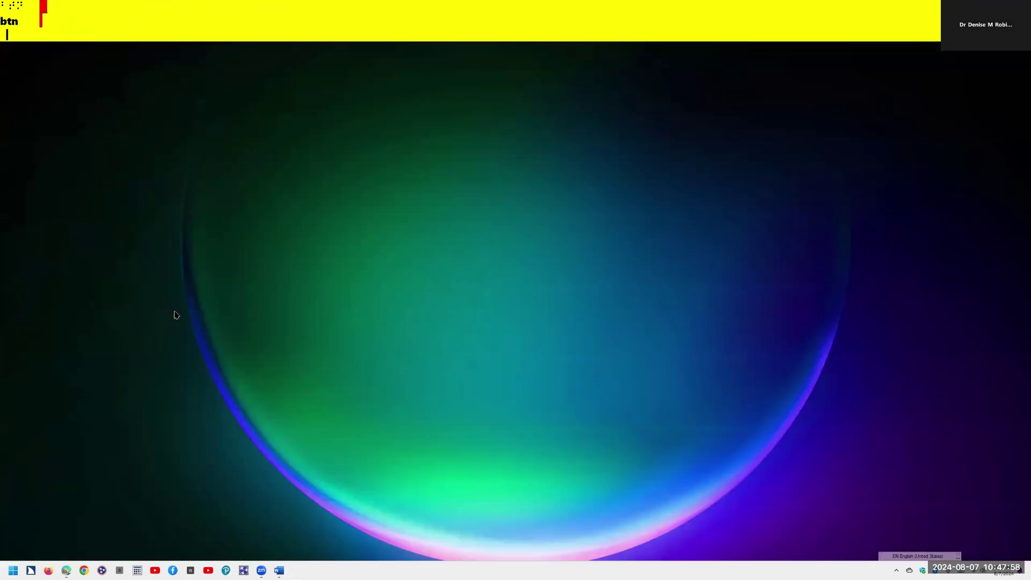
key(ctrl)
key(alt+F4)
key(ctrl)
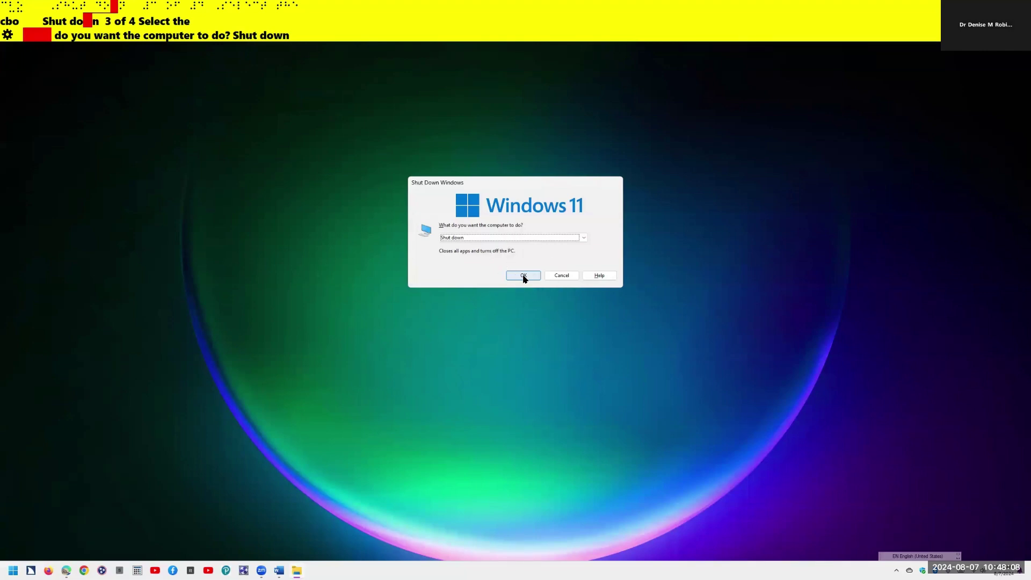
key(Return)
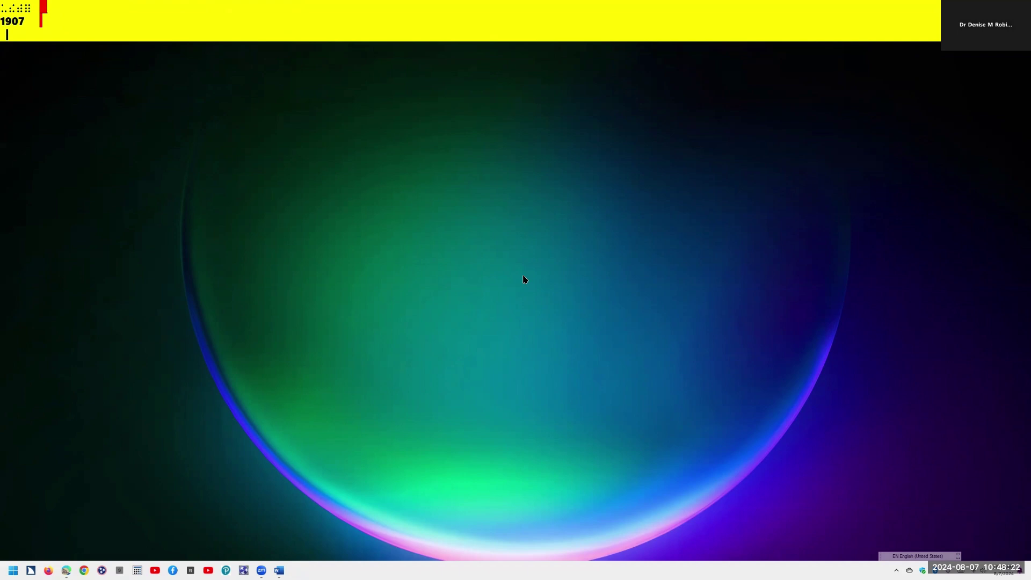
Step: Switch back to Word, go to the checklist's "Turn off touchpad" line and search Windows for "touchpad"
key(alt+Tab)
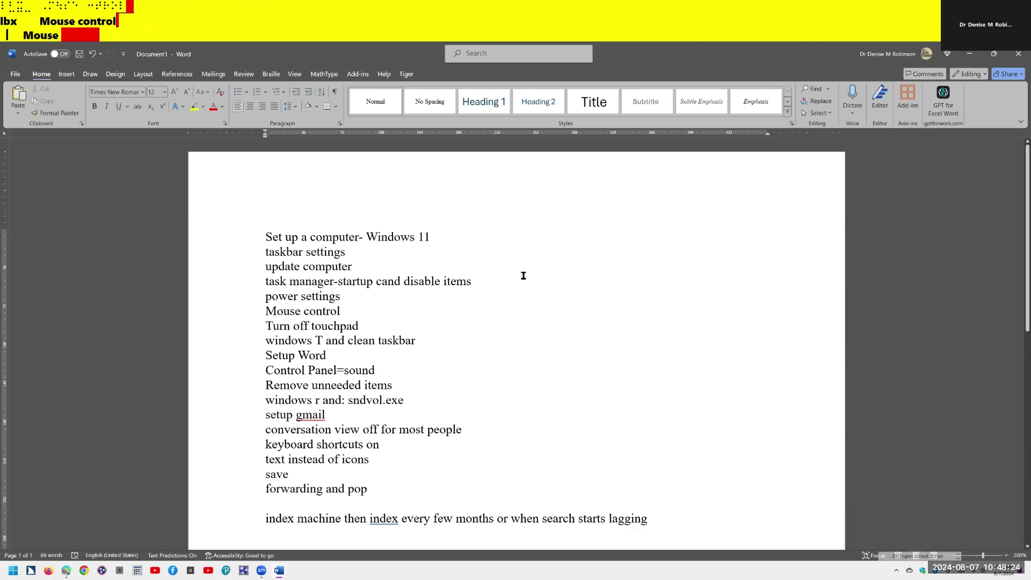
key(Down)
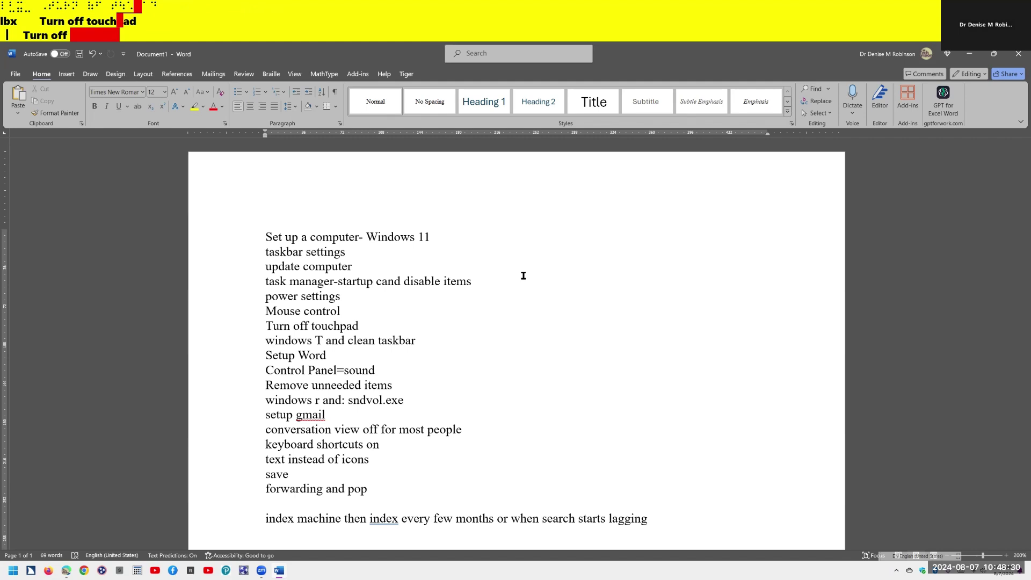
key(super)
text(touch)
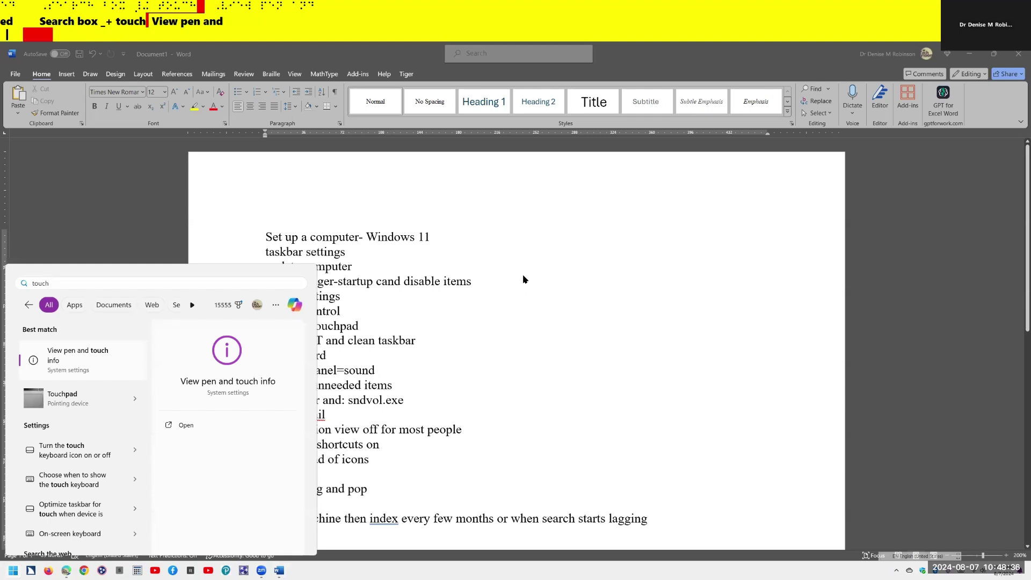
text(pad)
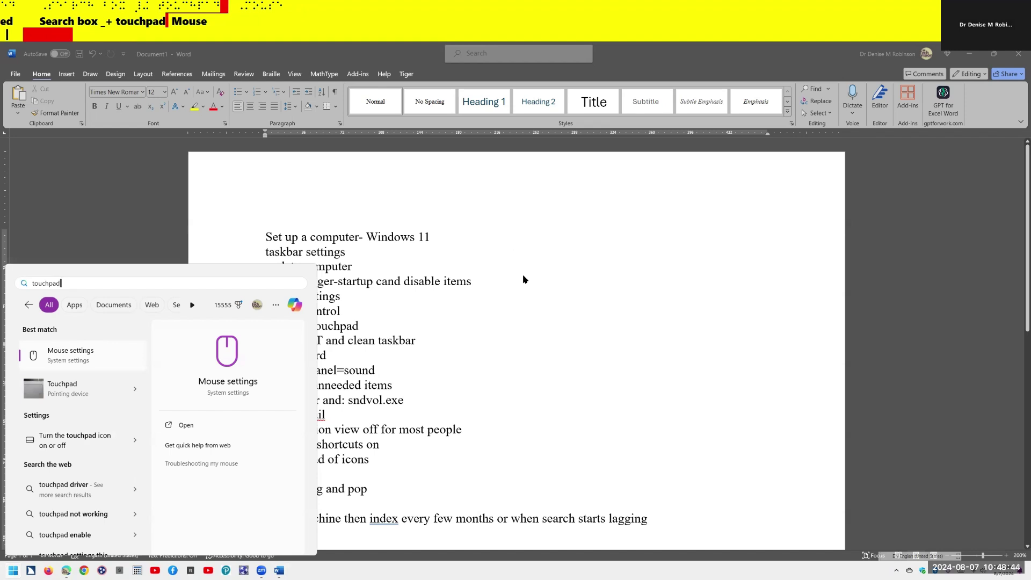
Step: Open the "Turn the touchpad icon on or off" result, check the Virtual touchpad setting and close Settings
key(Down)
key(Down)
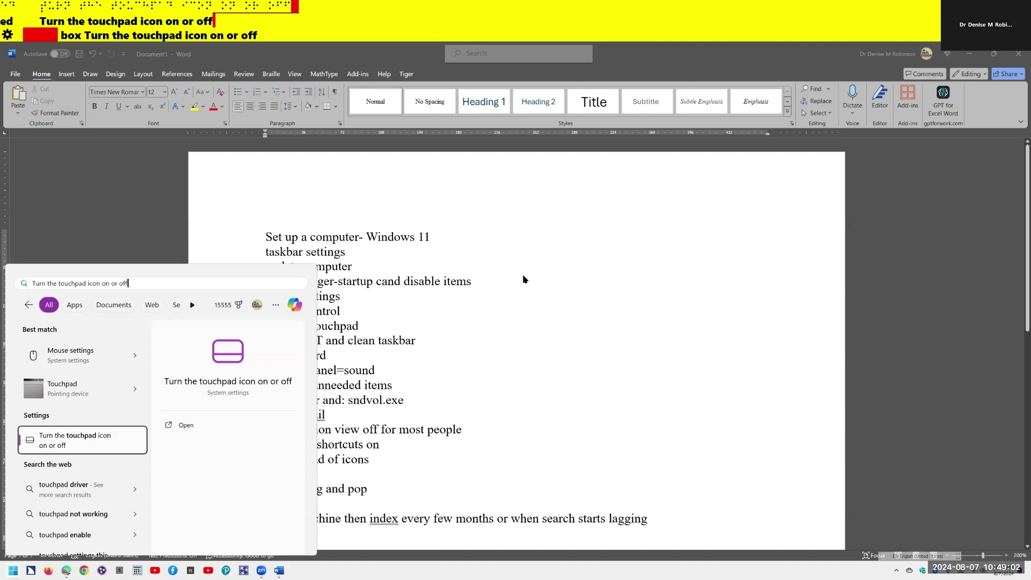
key(Return)
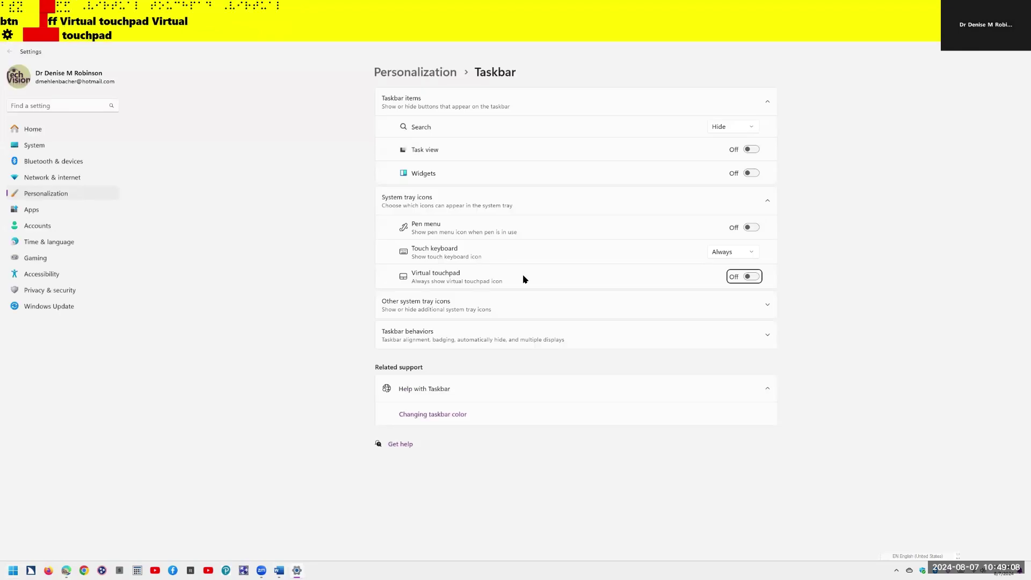
key(ctrl)
key(alt+F4)
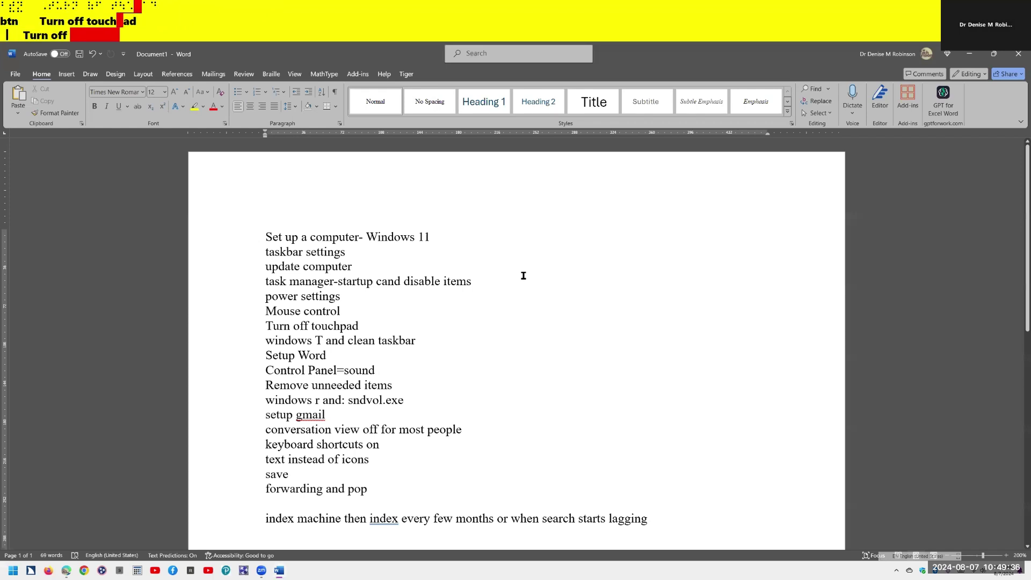
Step: Go to the checklist's "windows T and clean taskbar" line, check the JAWS 2024 taskbar item's unpin option and dismiss it
key(Down)
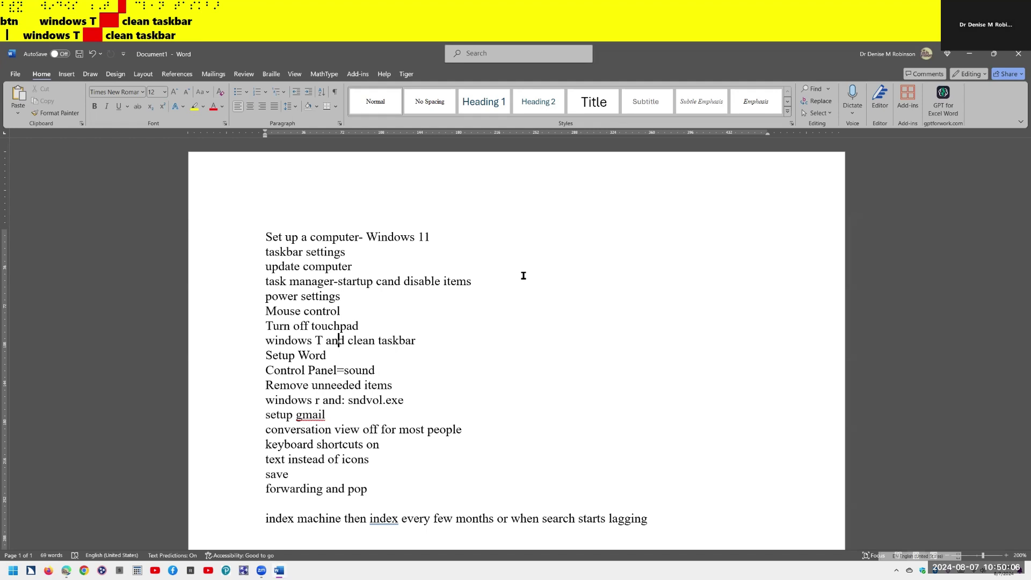
key(super+t)
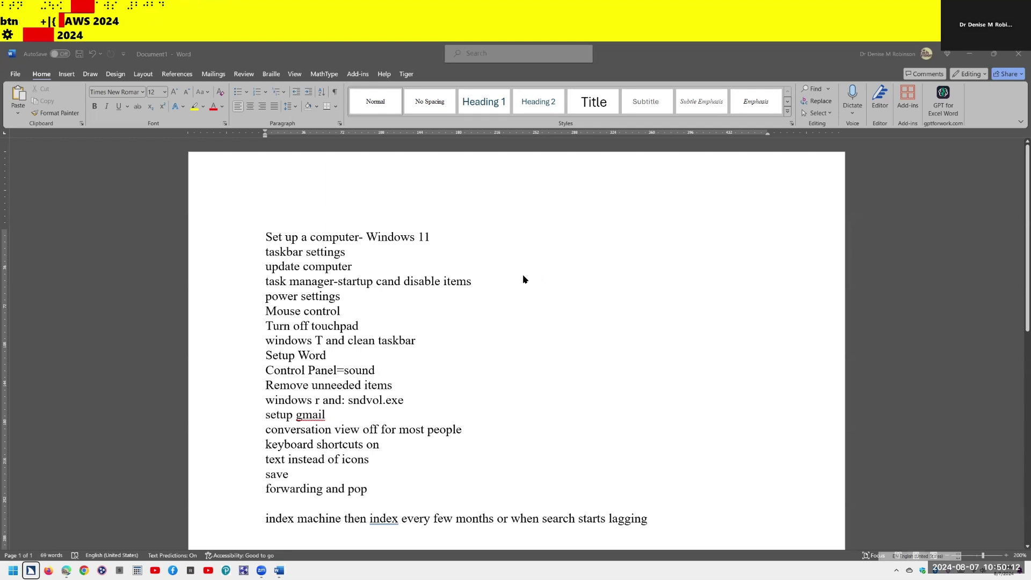
key(shift+F10)
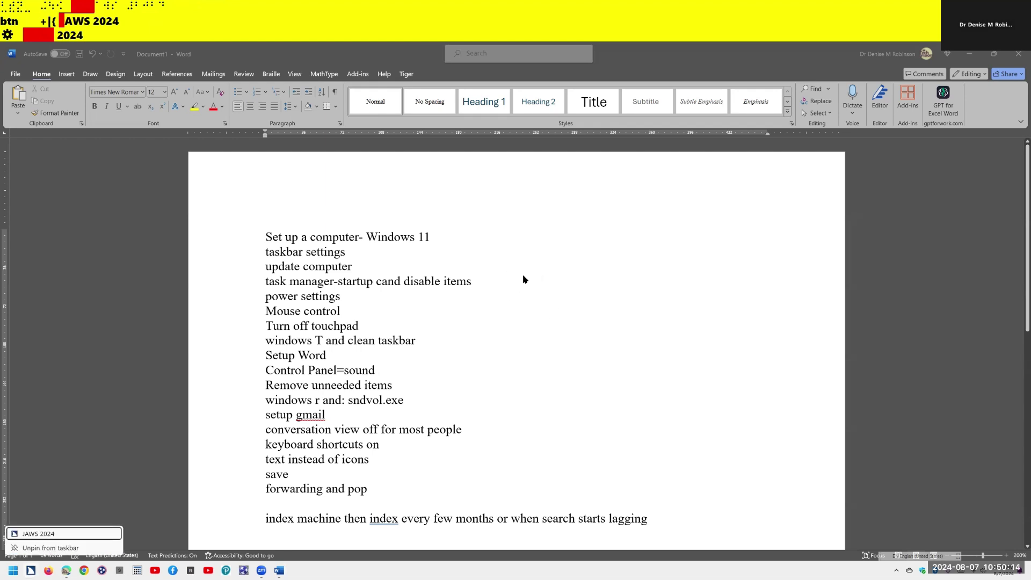
key(Down)
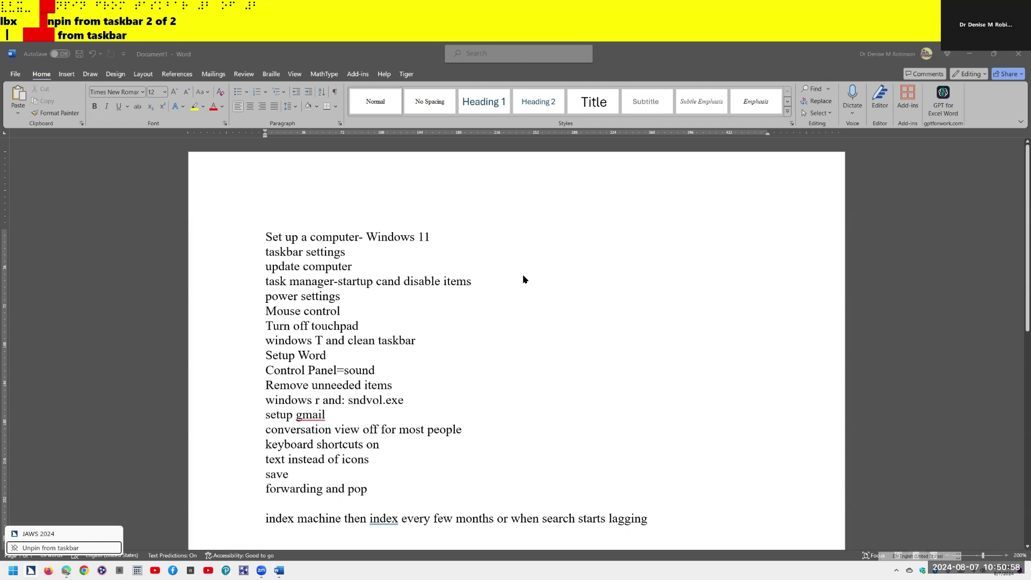
key(Escape)
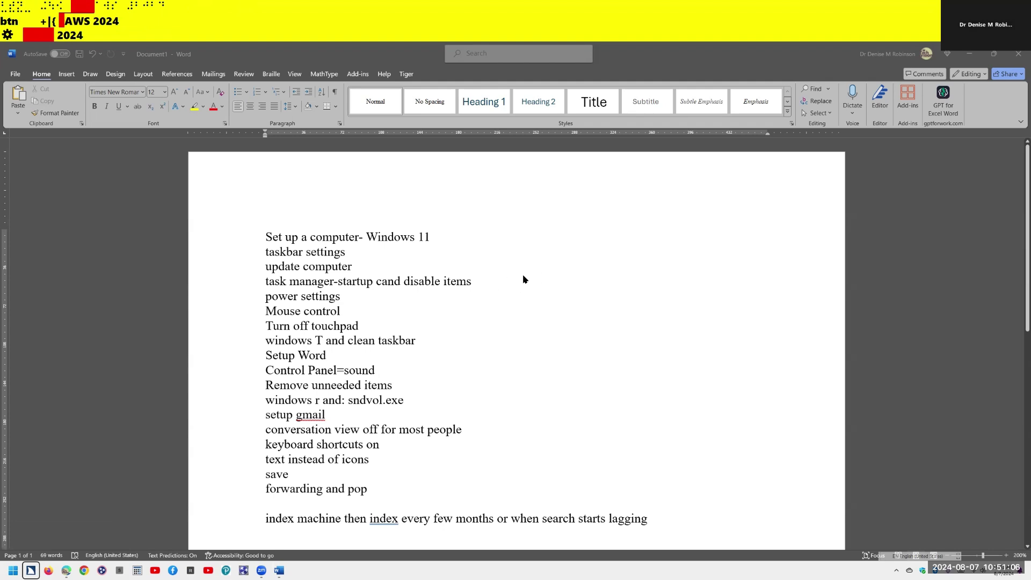
Step: Unpin Triangle Calculator from the taskbar
key(Right)
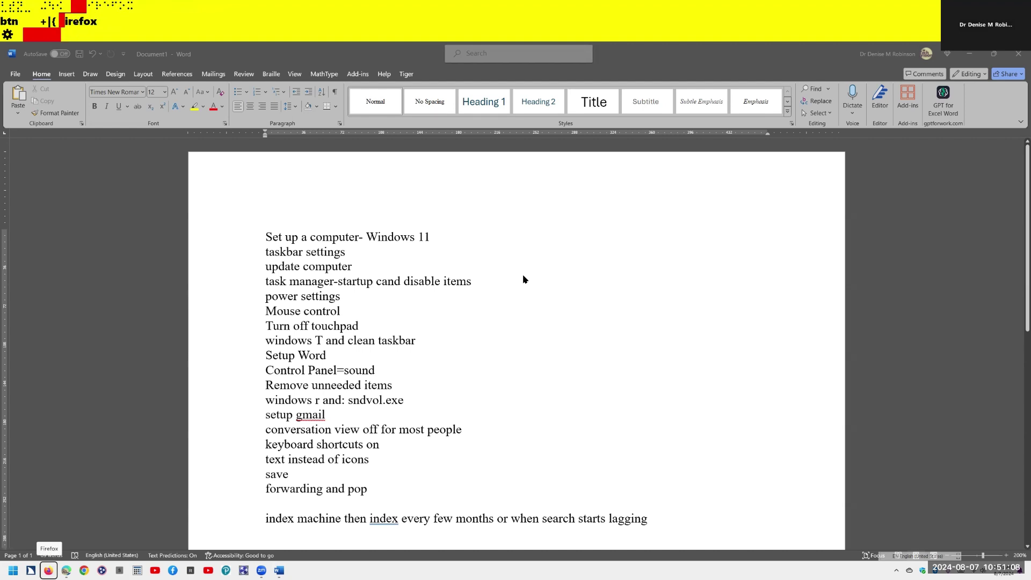
key(ctrl)
key(Right)
key(ctrl)
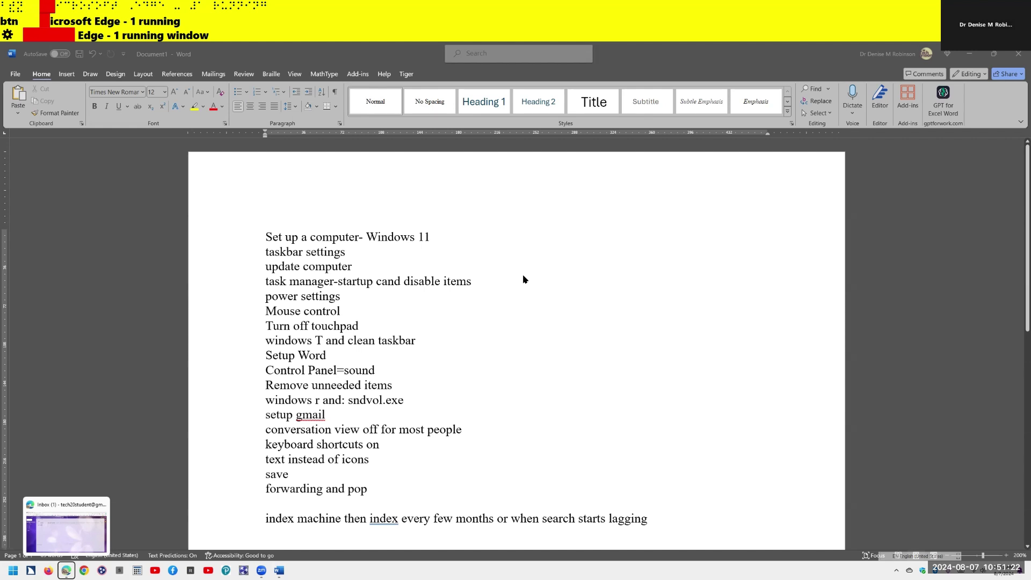
key(Right)
key(Right)
key(Right)
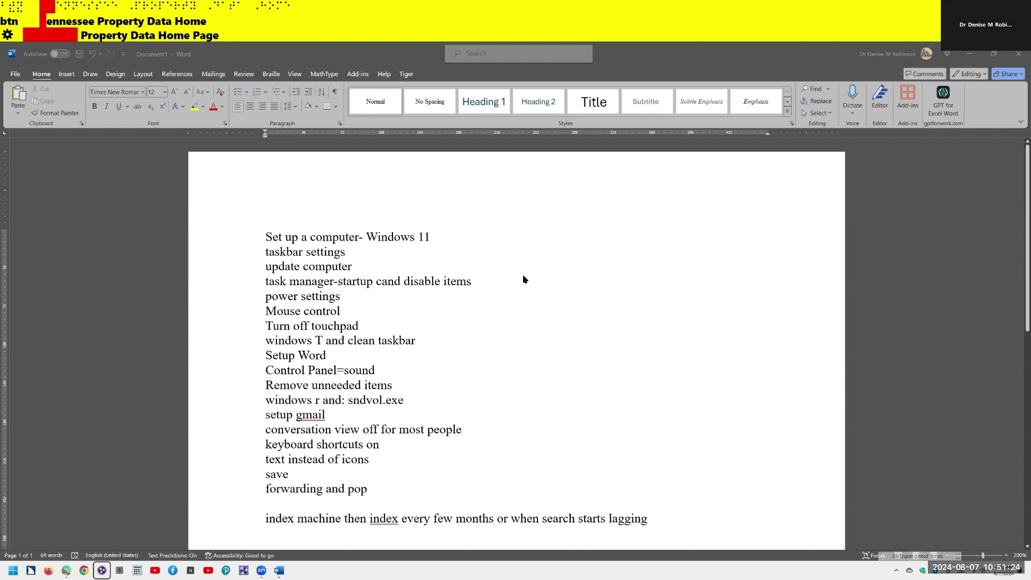
key(Right)
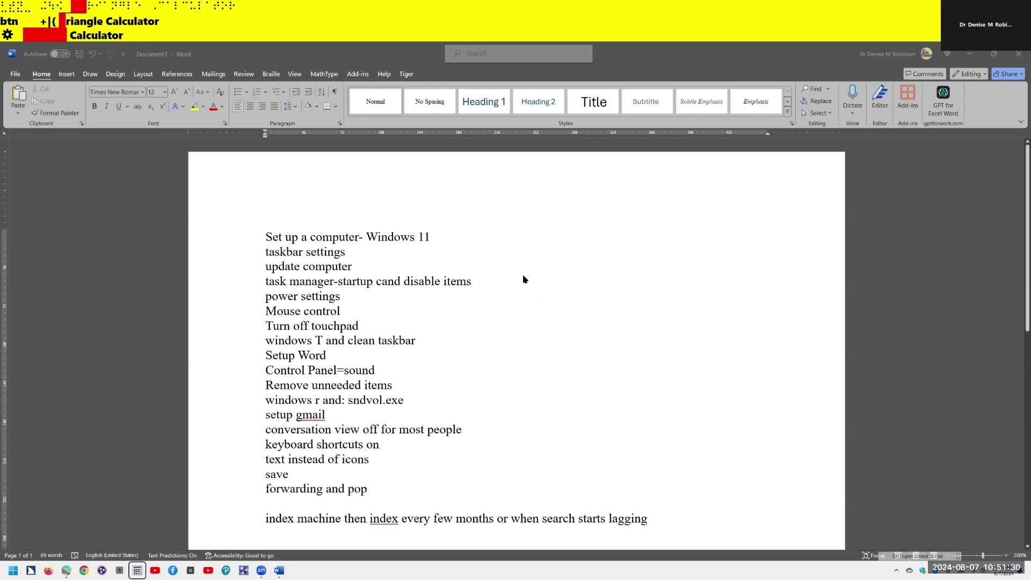
key(shift+F10)
key(Down)
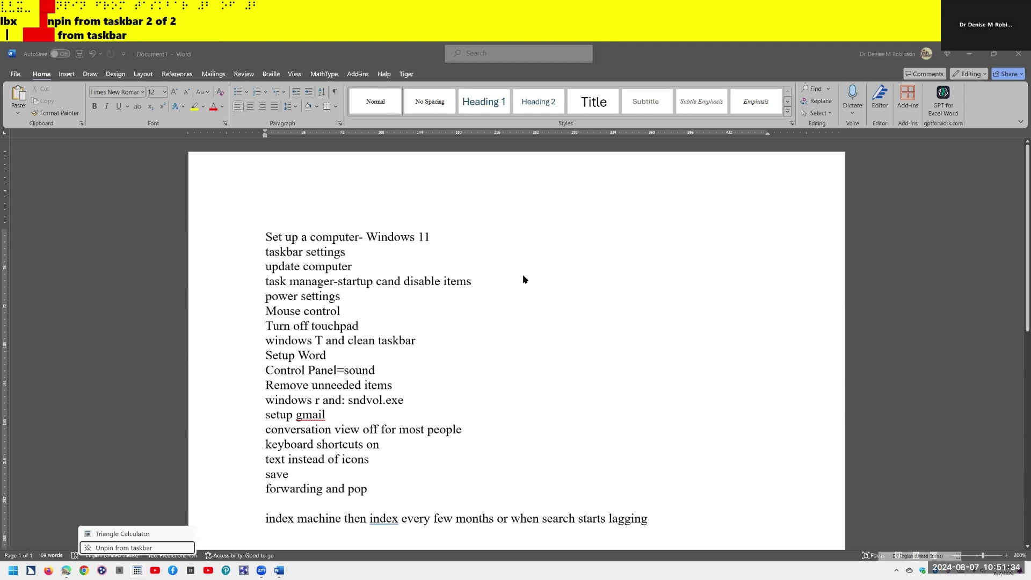
key(Return)
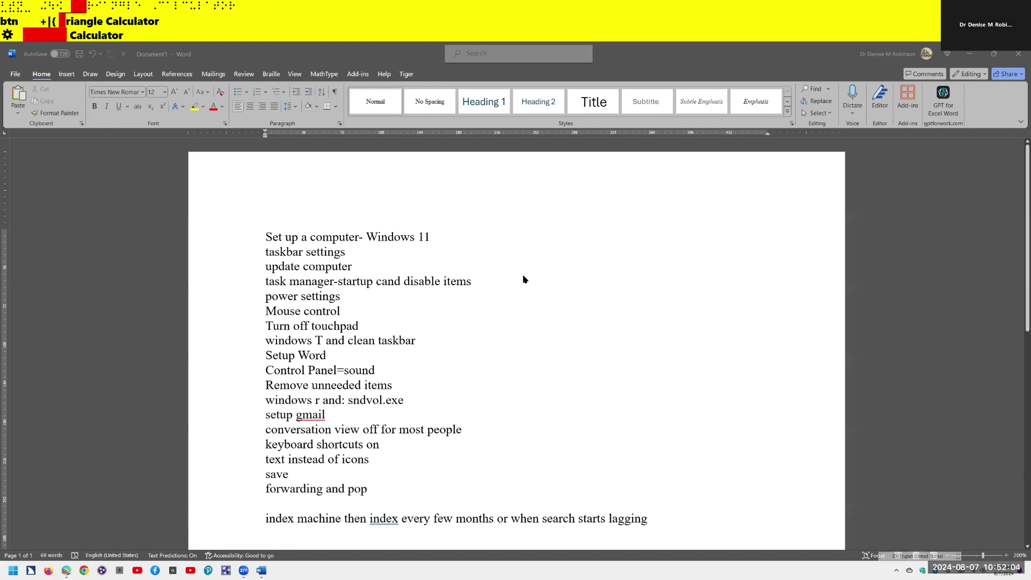
Step: Switch back to Word, go to the checklist's "Setup Word" line and review the font, style and size in the Font dialog
key(alt+Tab)
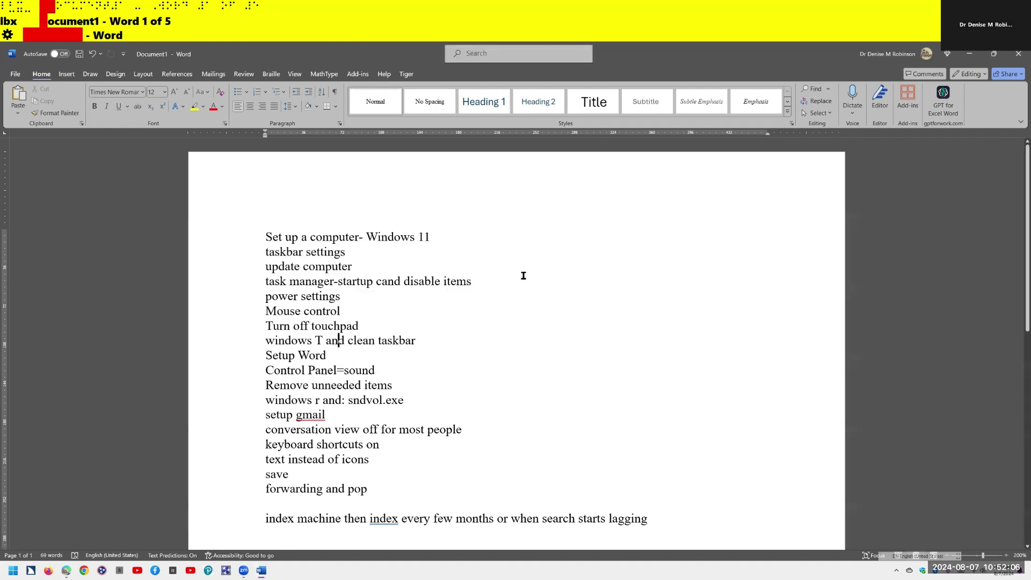
key(ctrl)
key(Down)
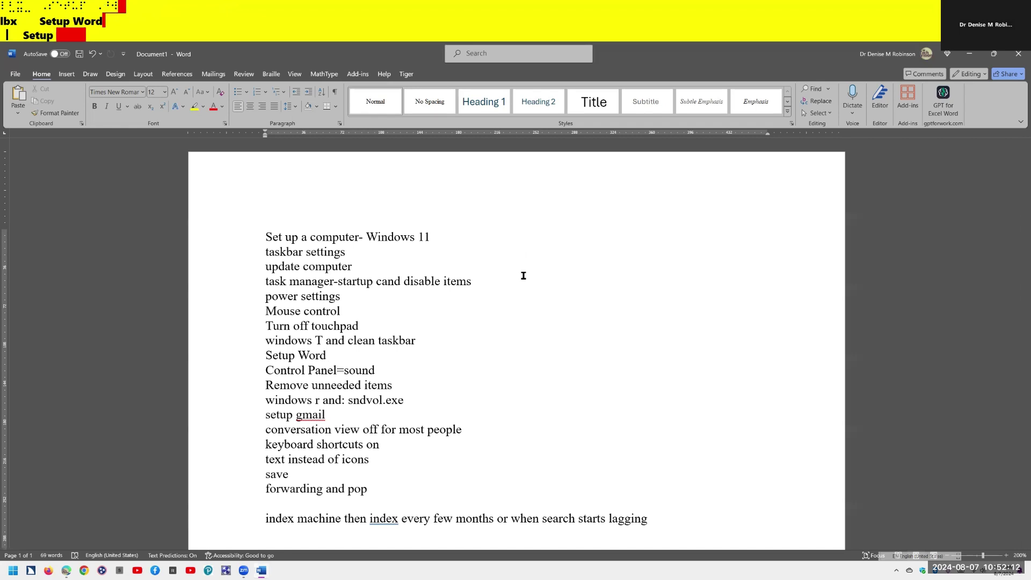
key(ctrl+d)
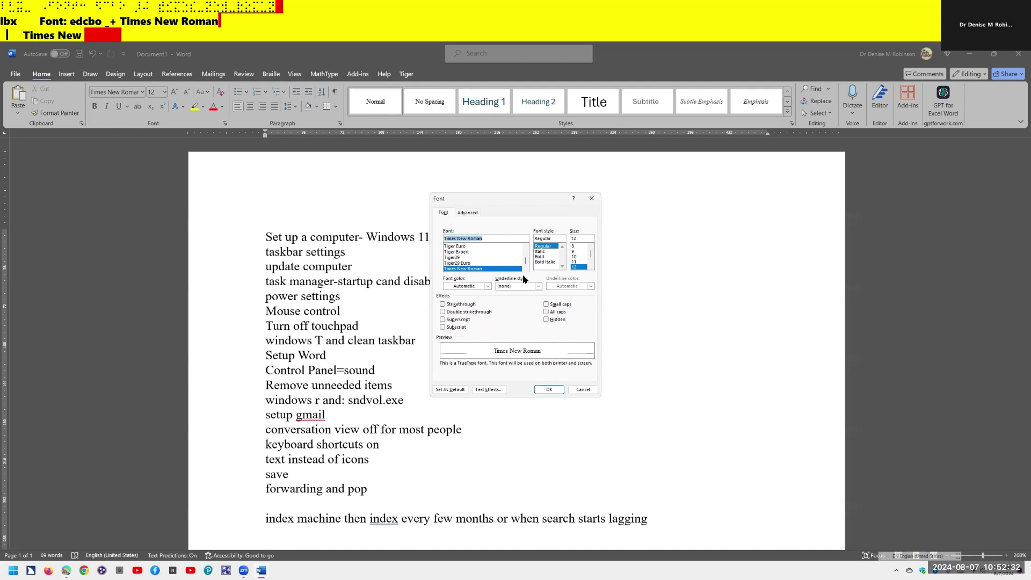
key(Tab)
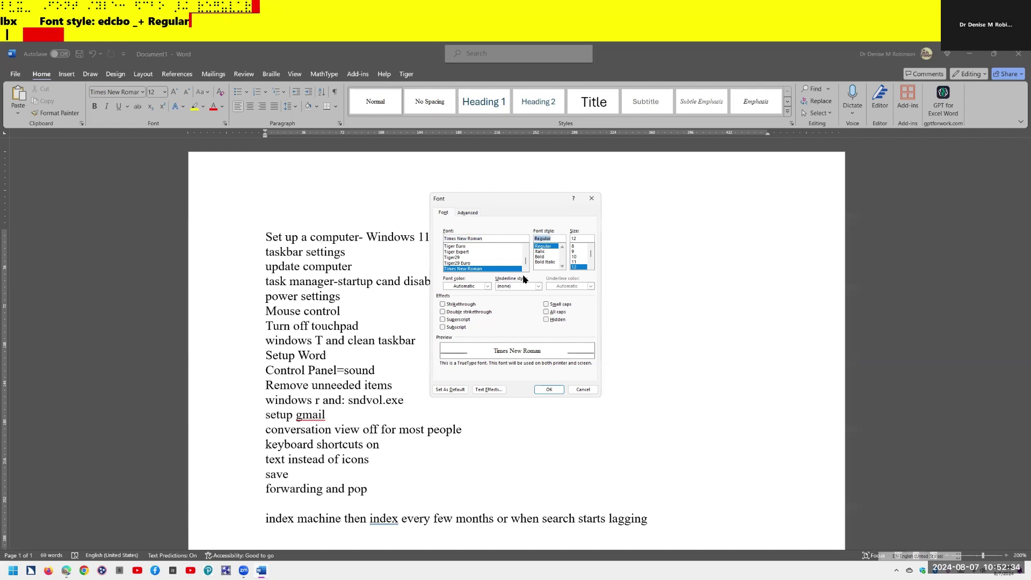
key(Tab)
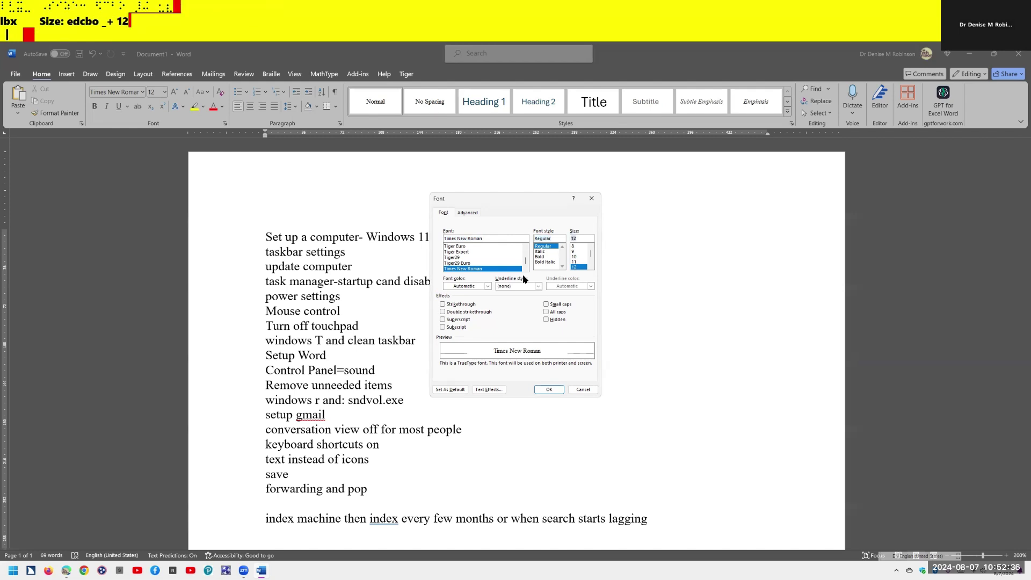
key(ctrl)
Step: Set Times New Roman, 12 pt as the default font for all documents based on the Normal.dotm template
key(alt+d)
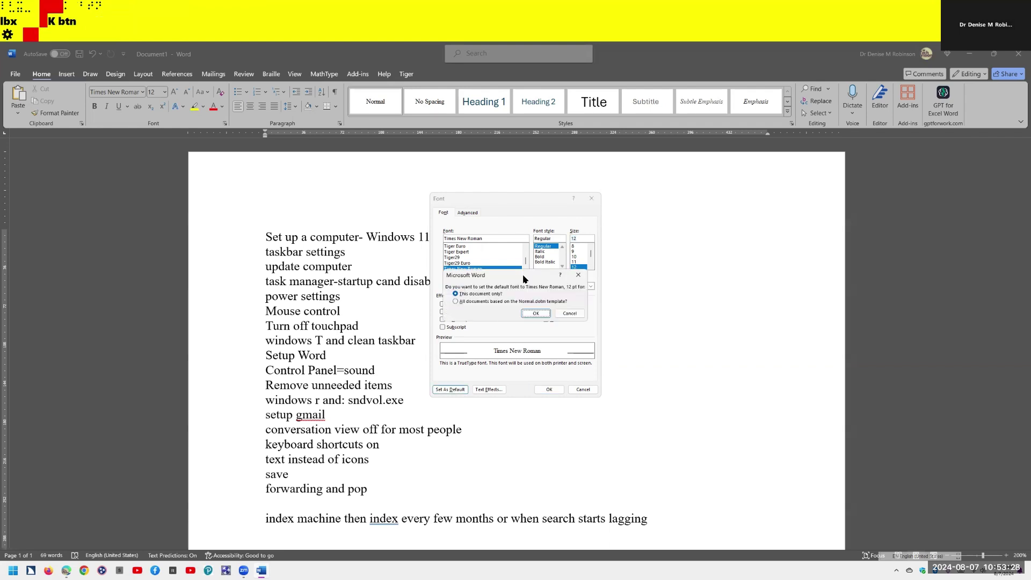
key(Tab)
key(Tab)
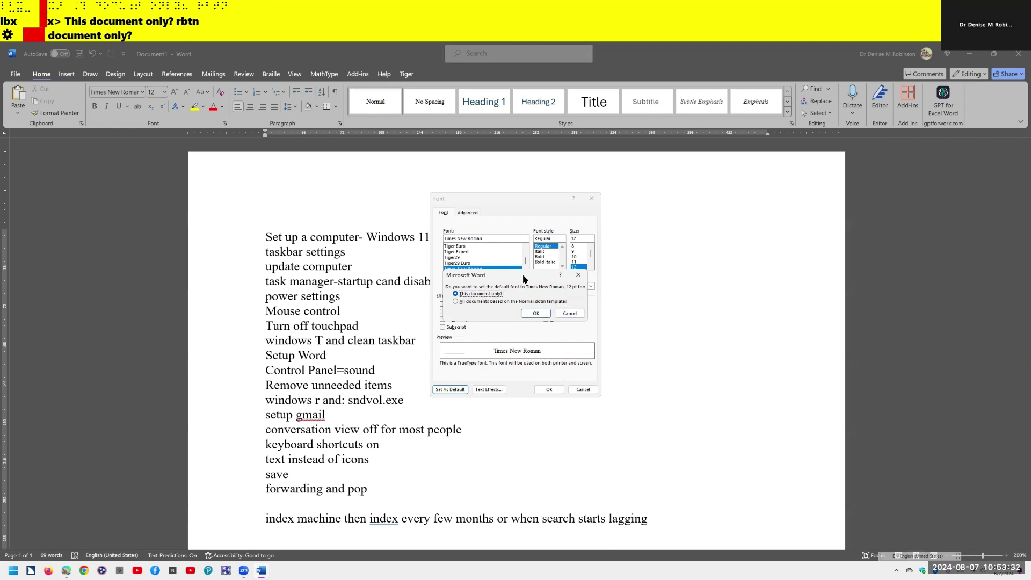
key(Down)
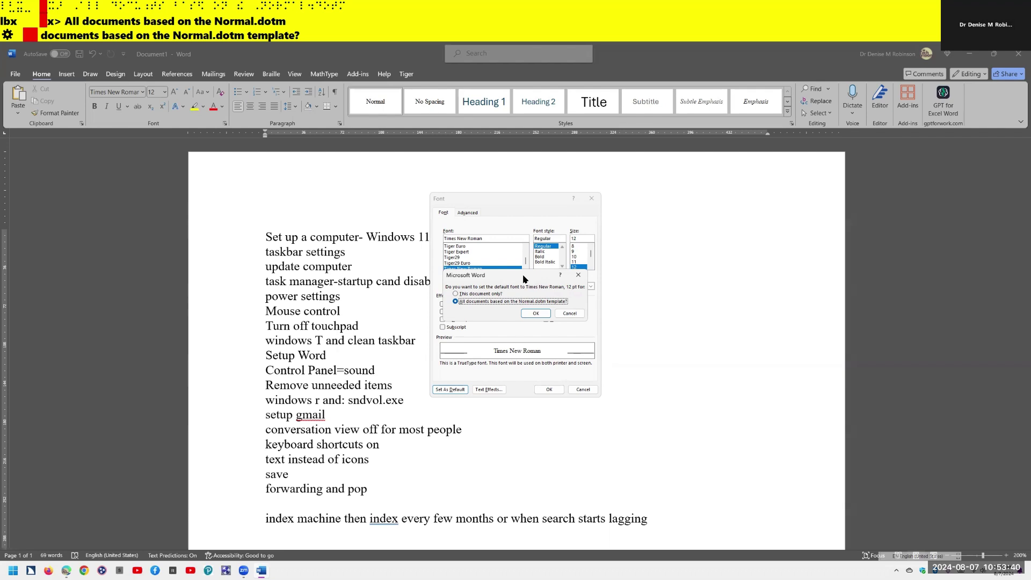
key(Return)
key(ctrl)
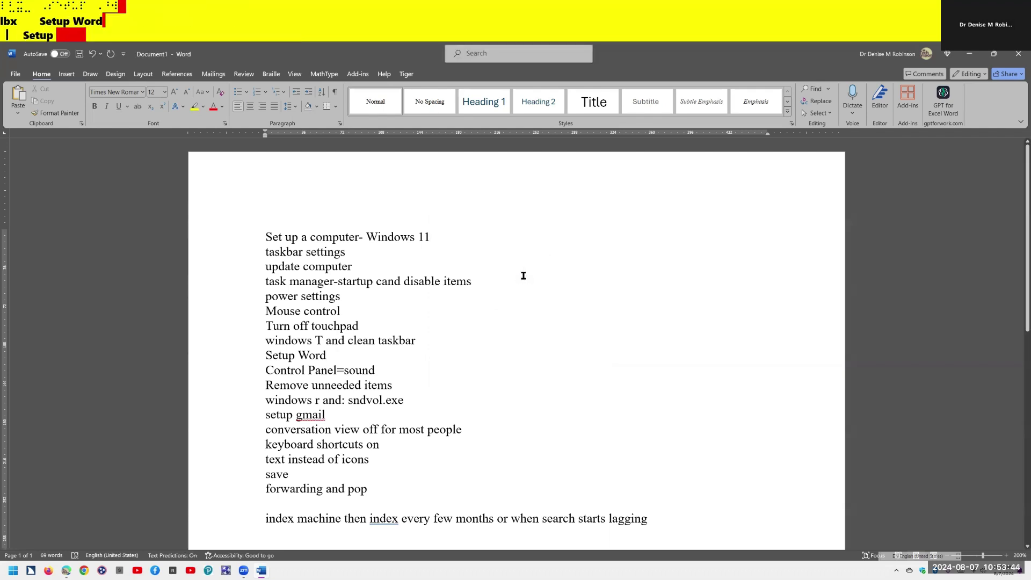
Step: Open the Paragraph dialog at the "Setup Word" line, check the alignment, spacing after and line spacing, and cancel it
key(alt+p)
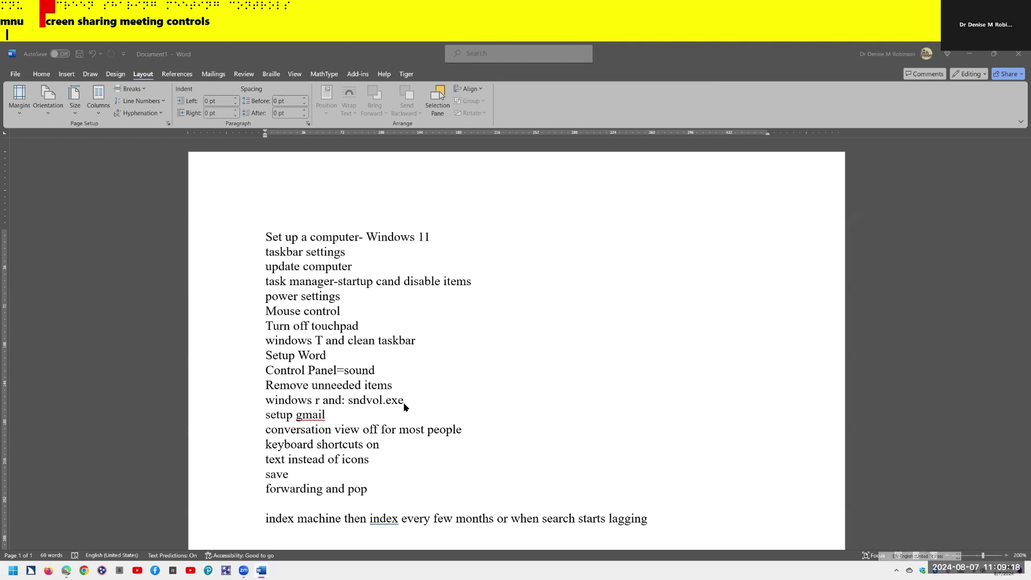
click(357, 358)
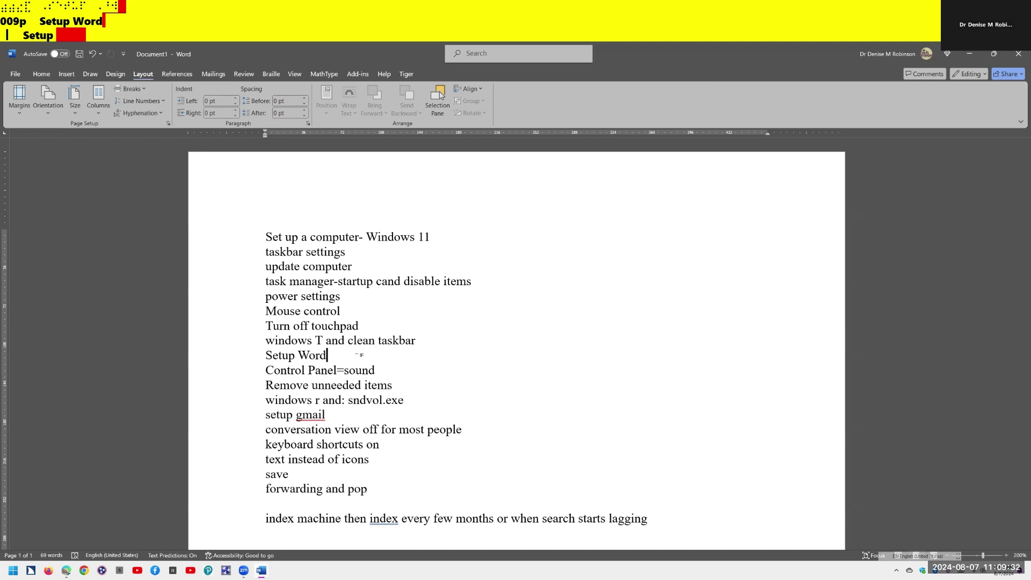
key(alt)
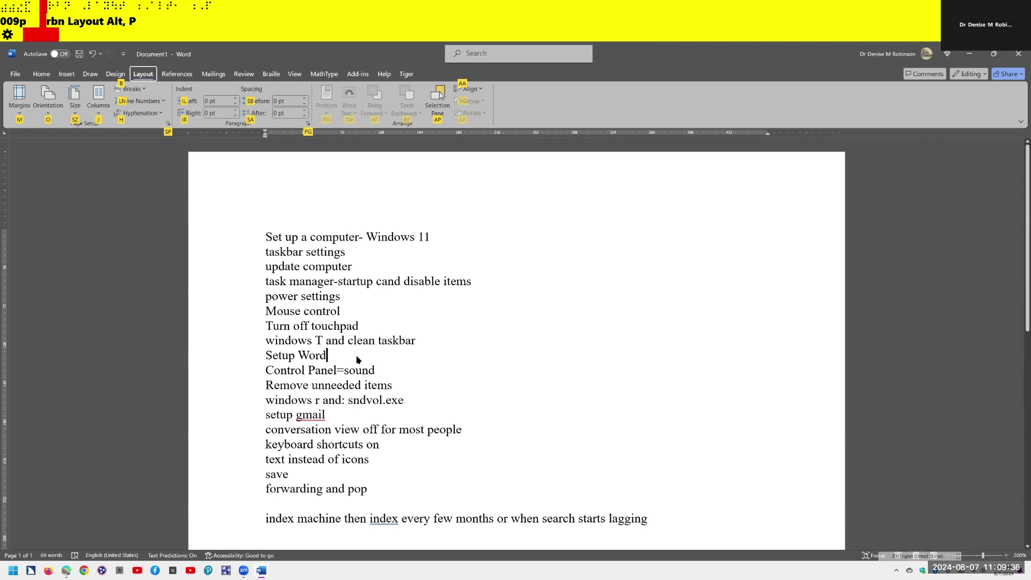
key(ctrl)
key(Escape)
key(p)
key(g)
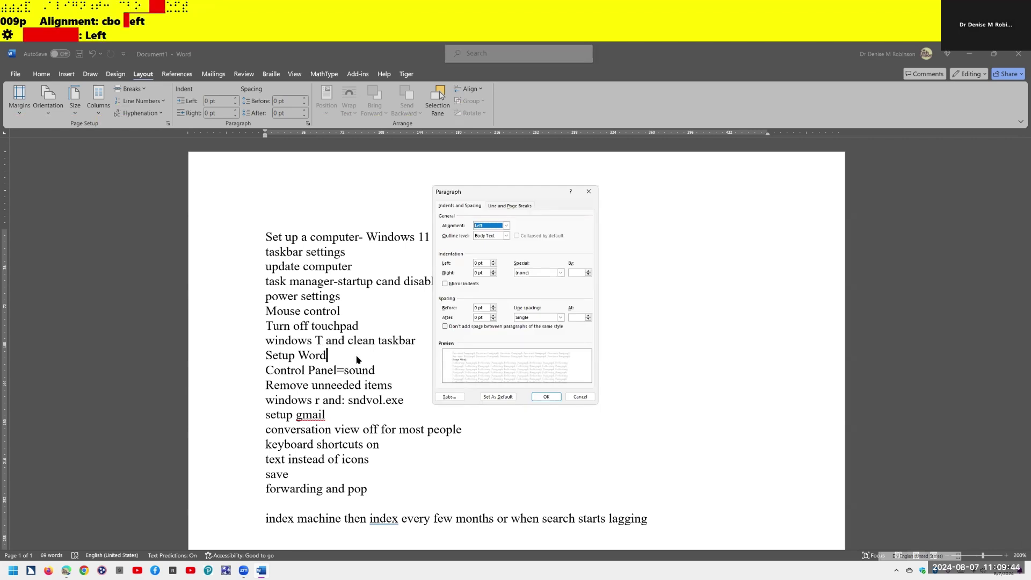
key(ctrl)
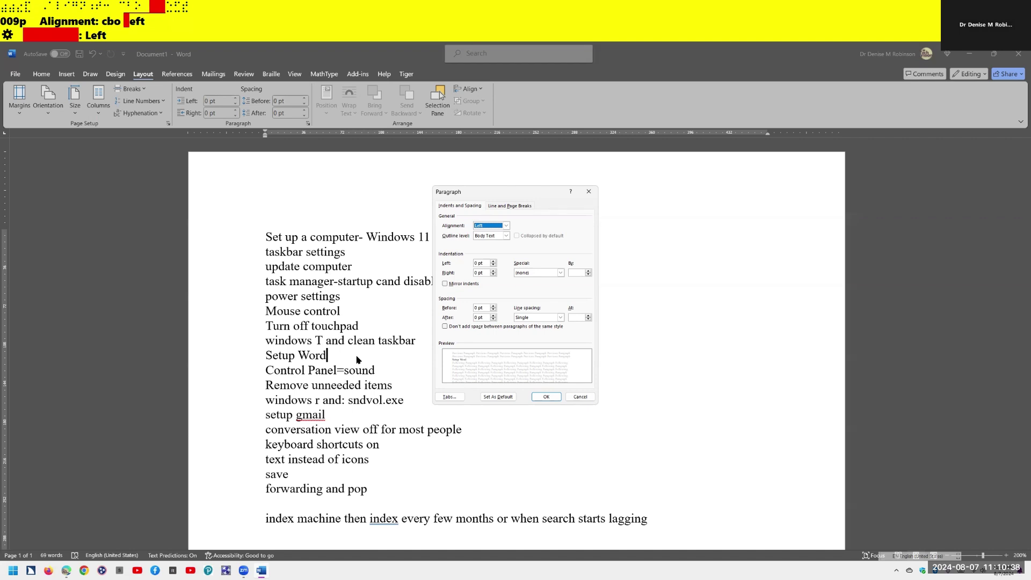
key(alt+e)
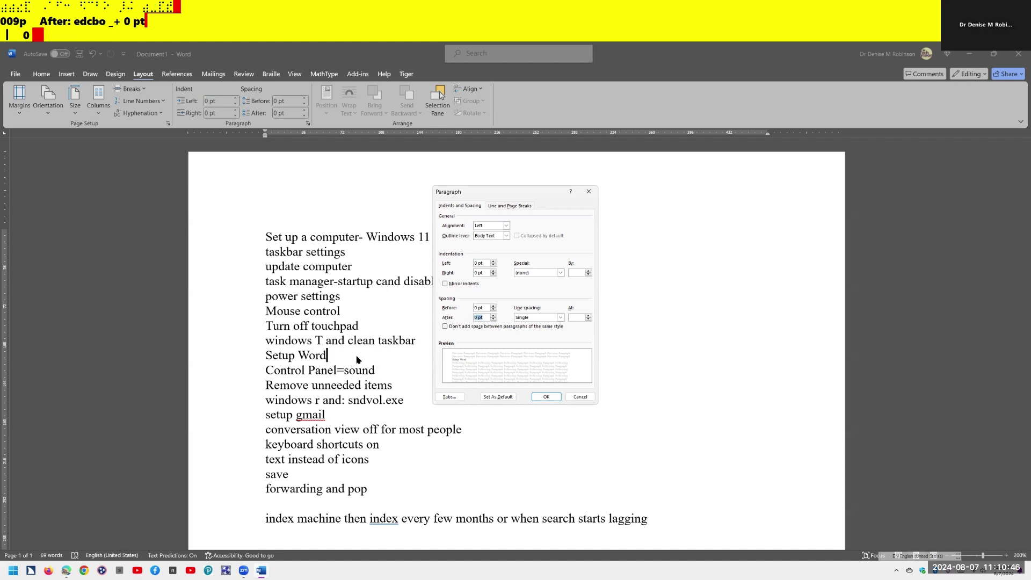
key(Tab)
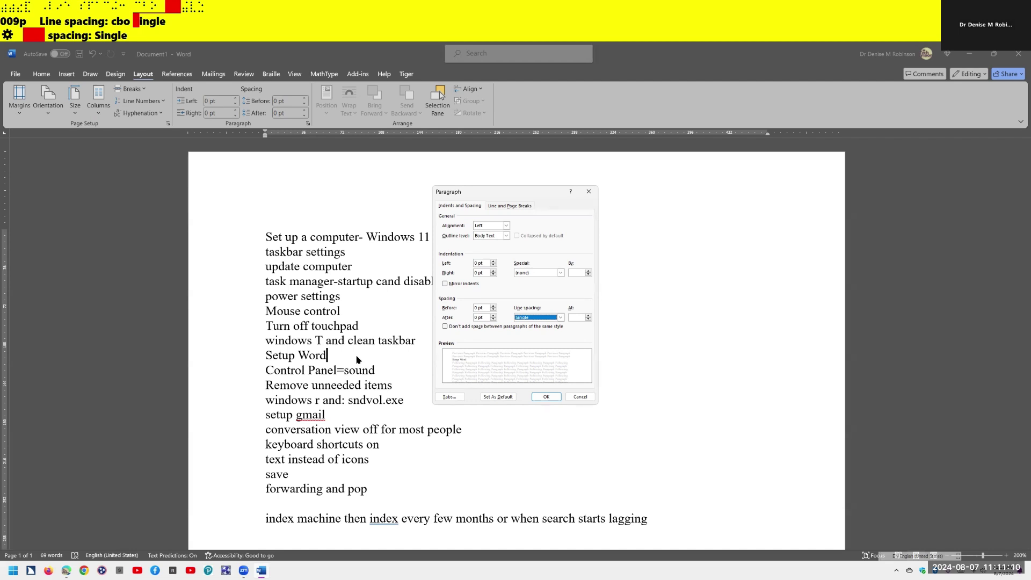
key(Escape)
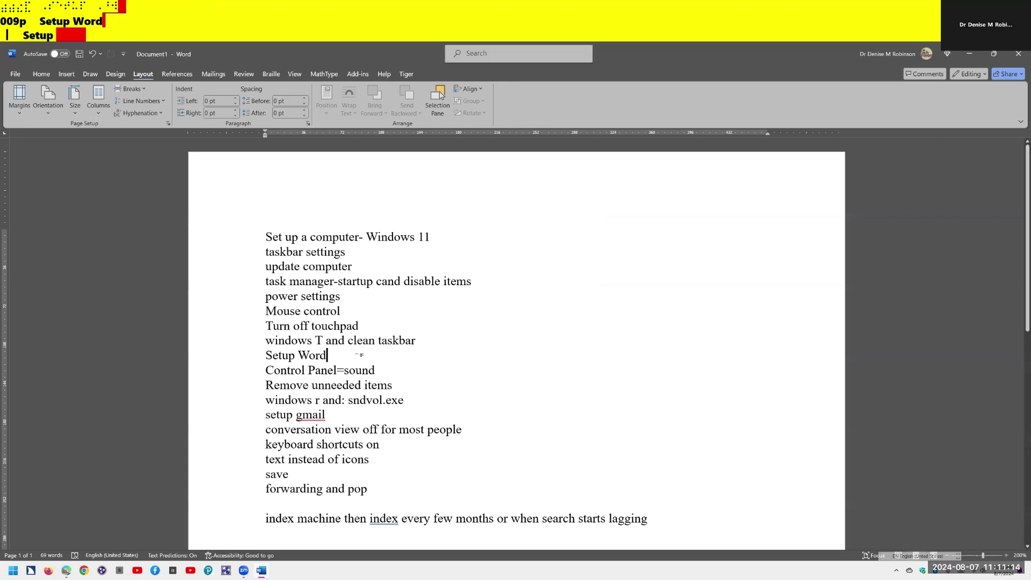
Step: Go to the checklist's "Control Panel=sound" line, search Windows for "con" and open Control Panel
key(Down)
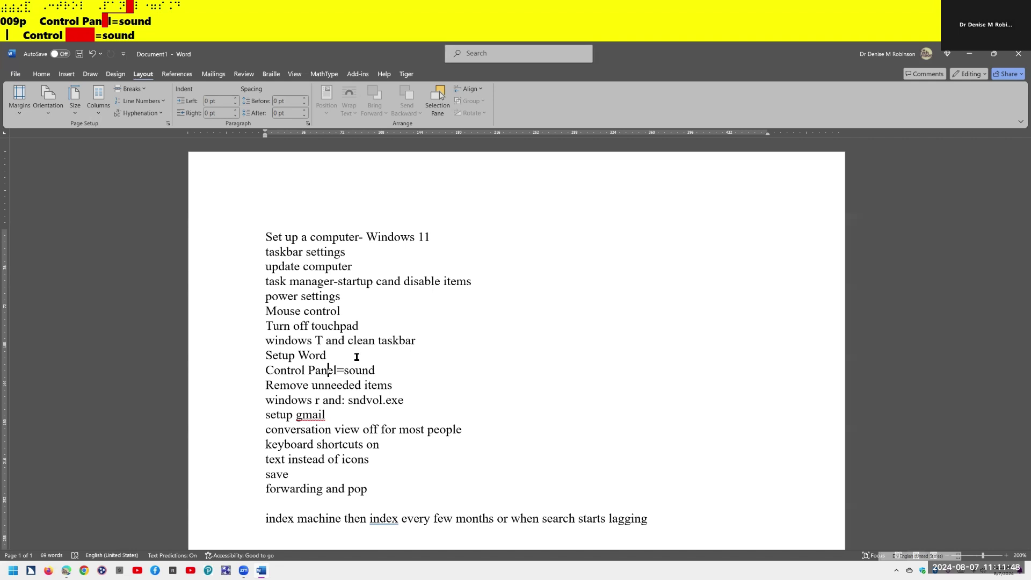
key(super)
text(con)
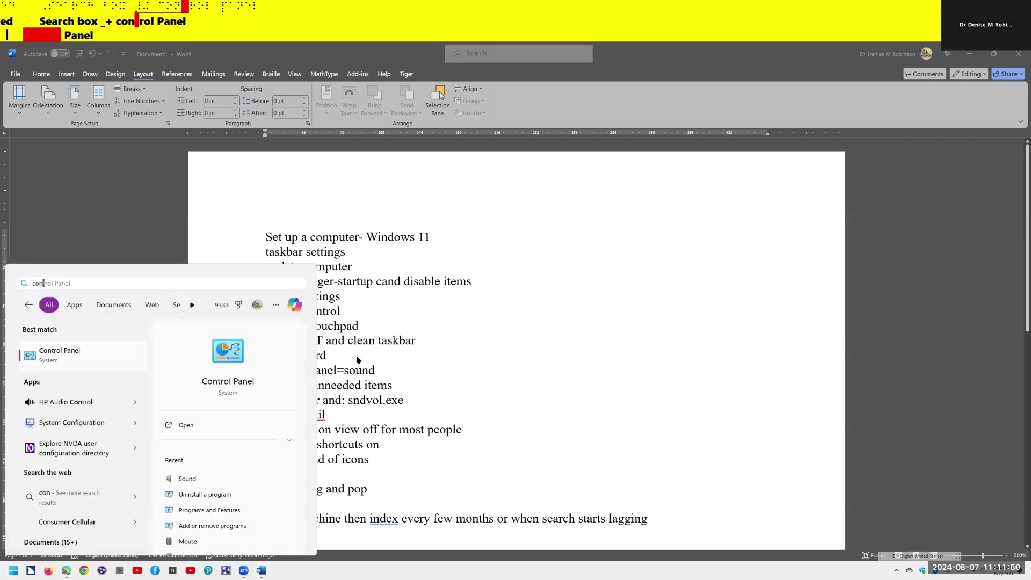
key(Return)
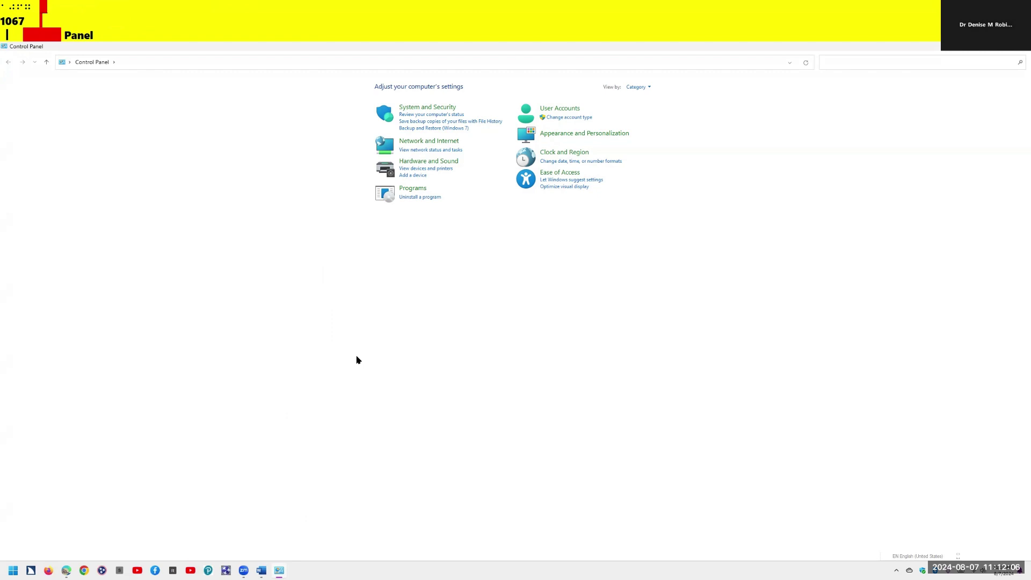
Step: Search Control Panel for "sound" and open the Sound dialog to view the playback devices
key(ctrl+e)
text(sound)
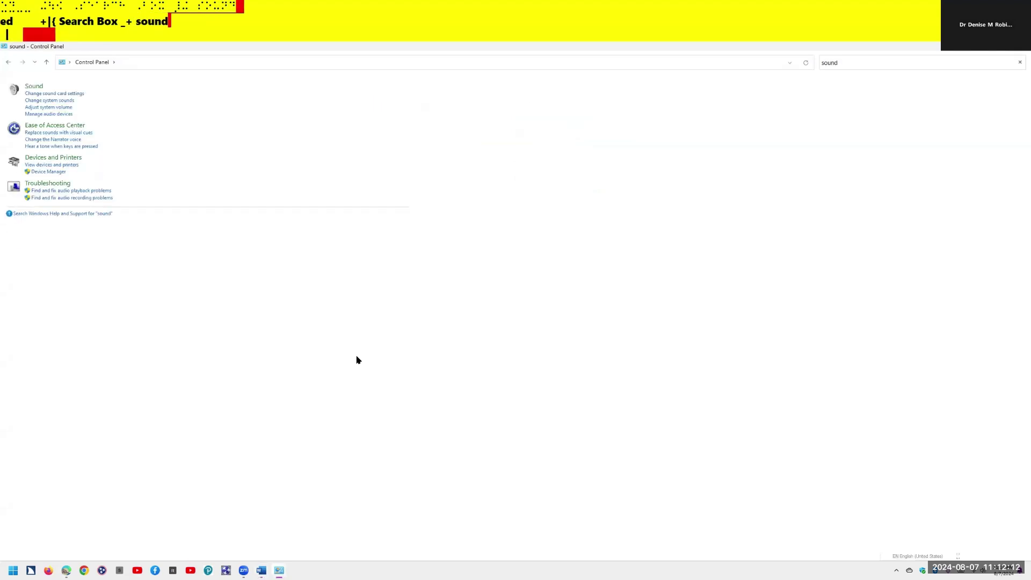
key(Tab)
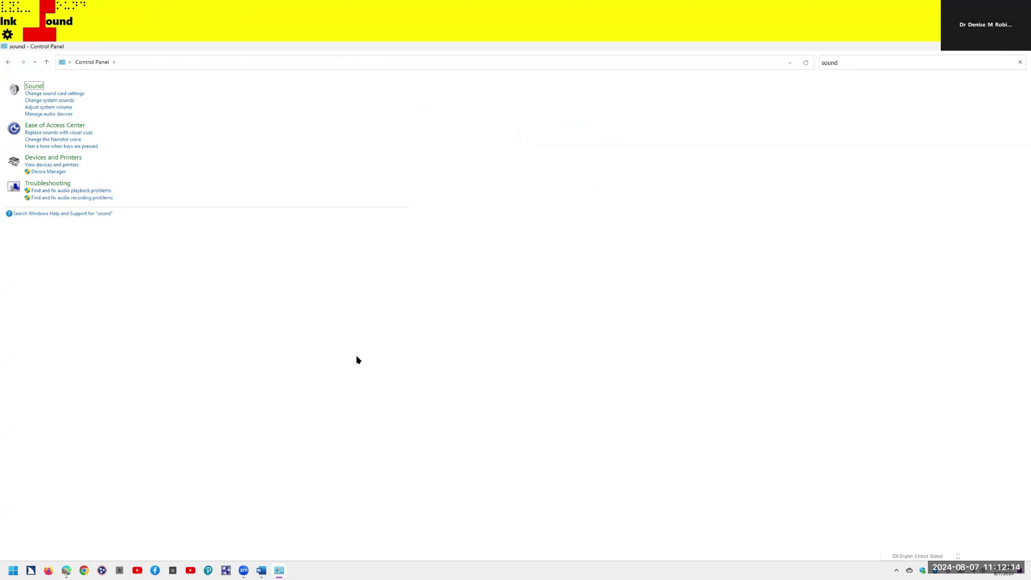
key(Return)
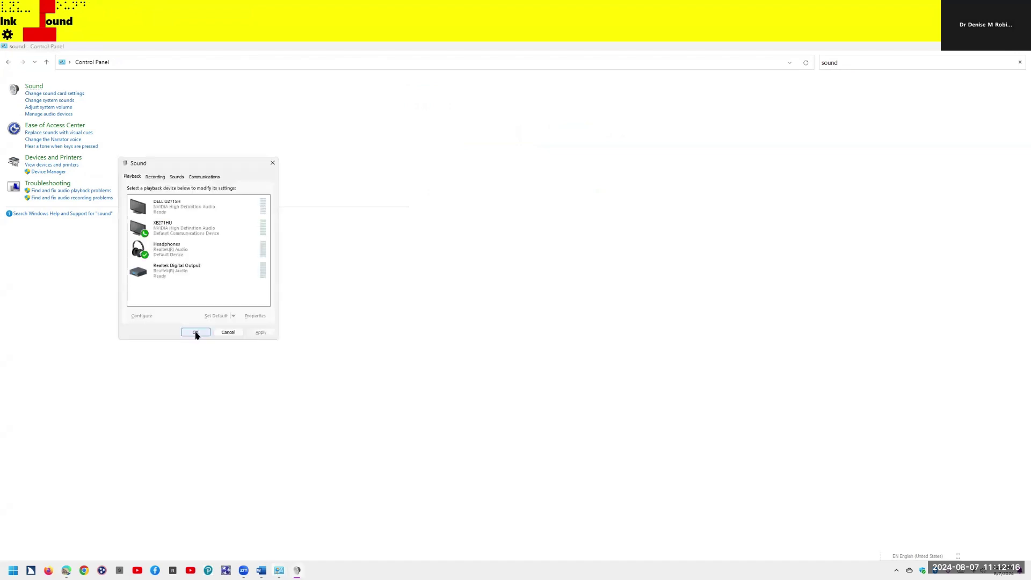
click(195, 332)
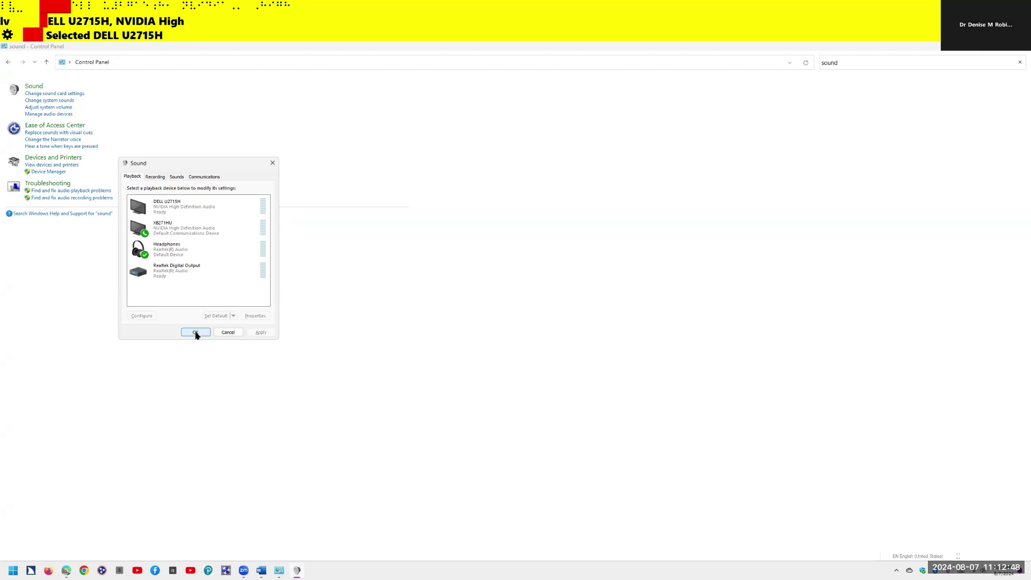
Step: Review the recording devices, system sounds and communications activity settings in the Sound dialog, and return to the playback devices
key(ctrl+Tab)
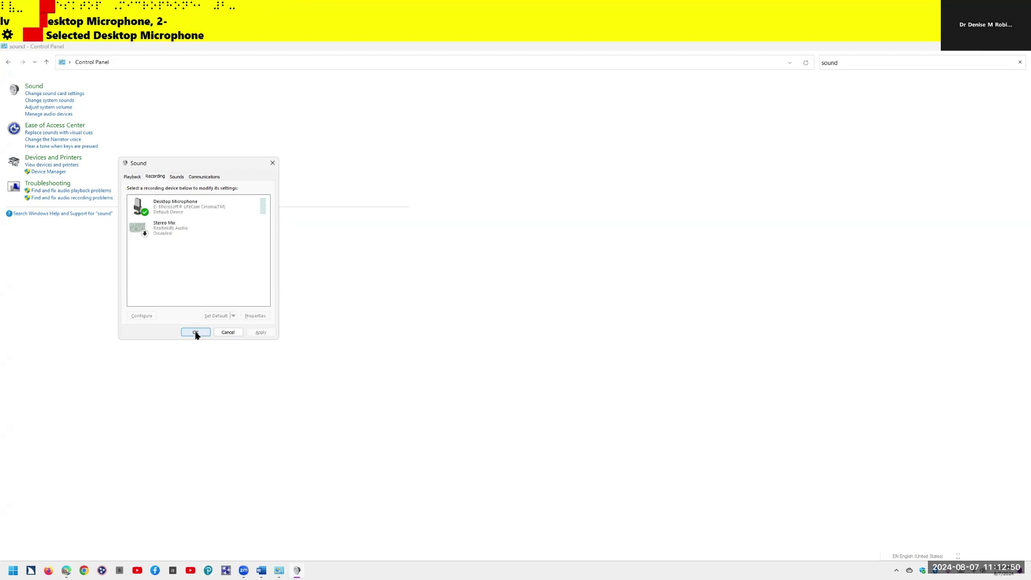
key(ctrl+Tab)
key(ctrl+Tab)
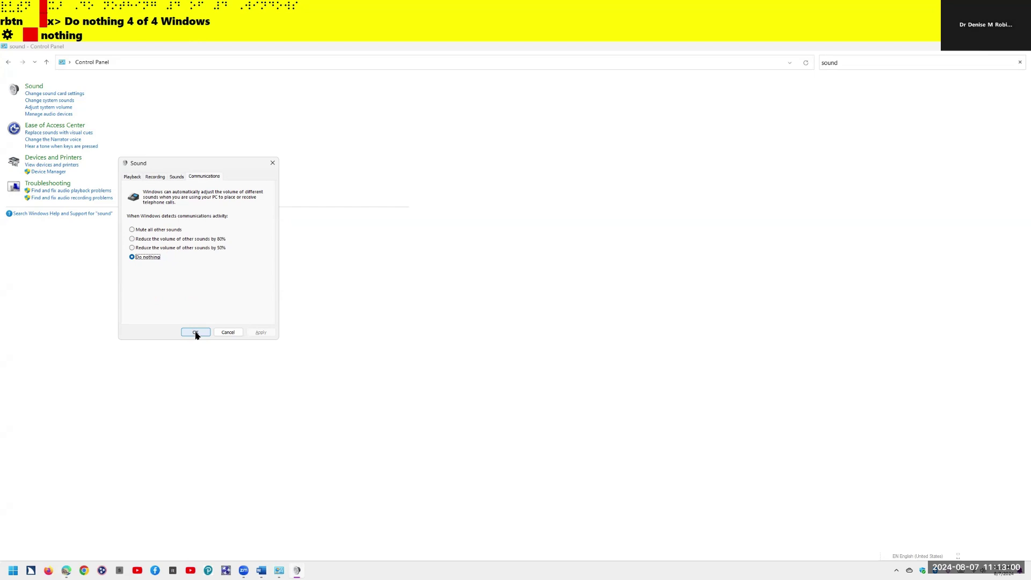
click(196, 334)
click(196, 334)
key(ctrl+Tab)
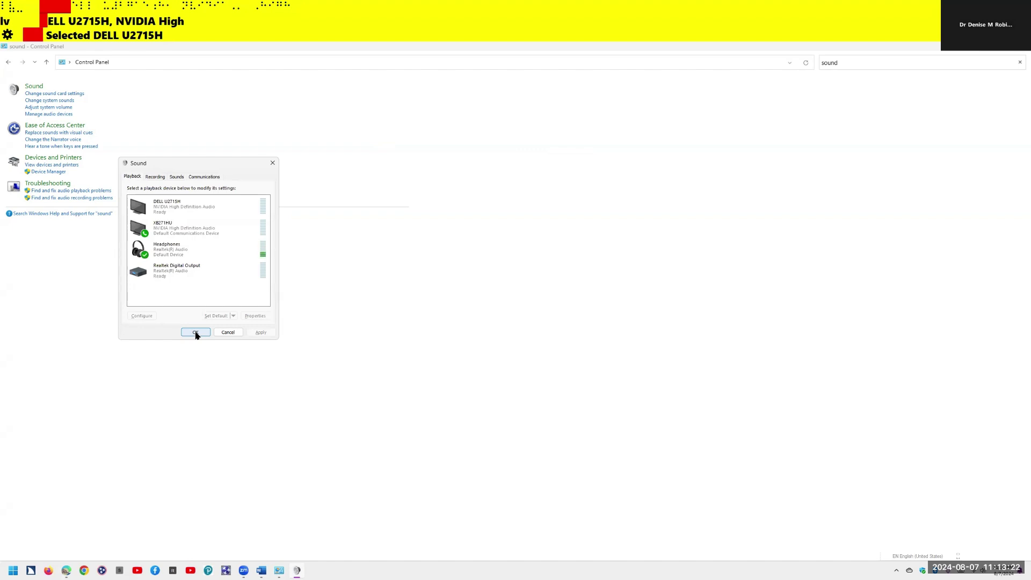
Step: Open the properties of the Headphones playback device, check its levels and its default format, exclusive mode and enhancement settings, and close them
key(ctrl)
key(Down)
key(Down)
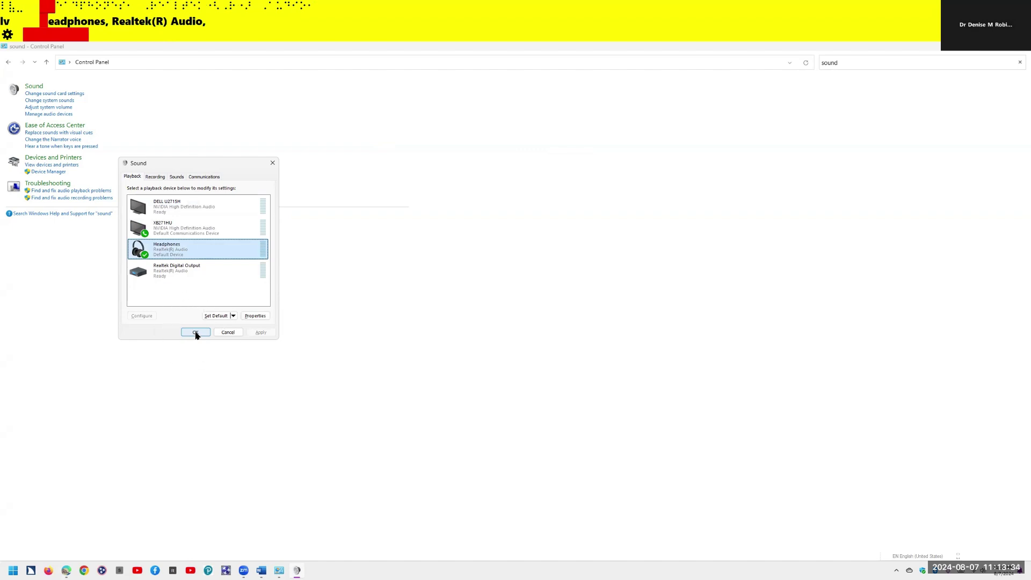
key(alt+p)
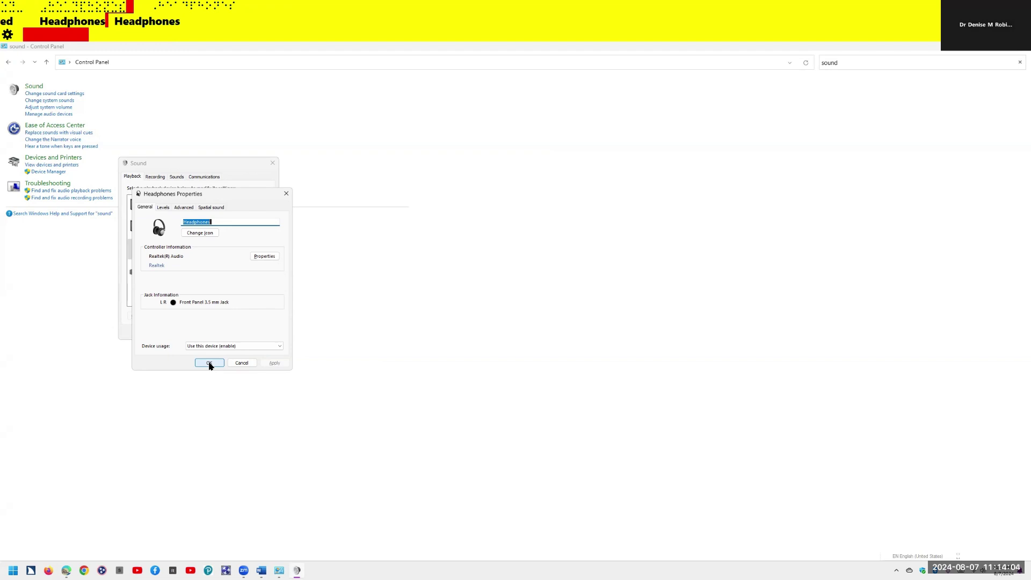
key(ctrl+Tab)
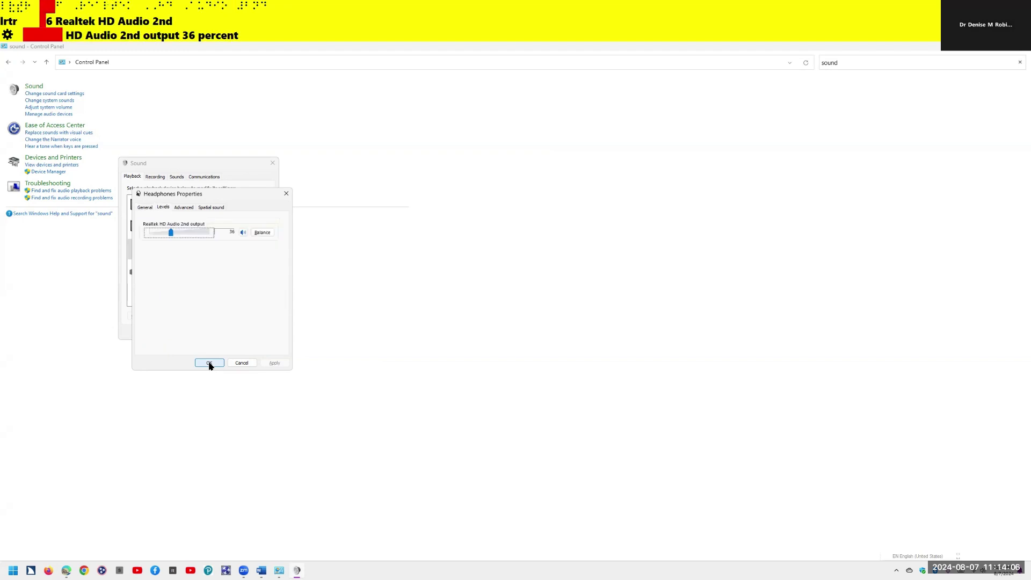
key(ctrl+Tab)
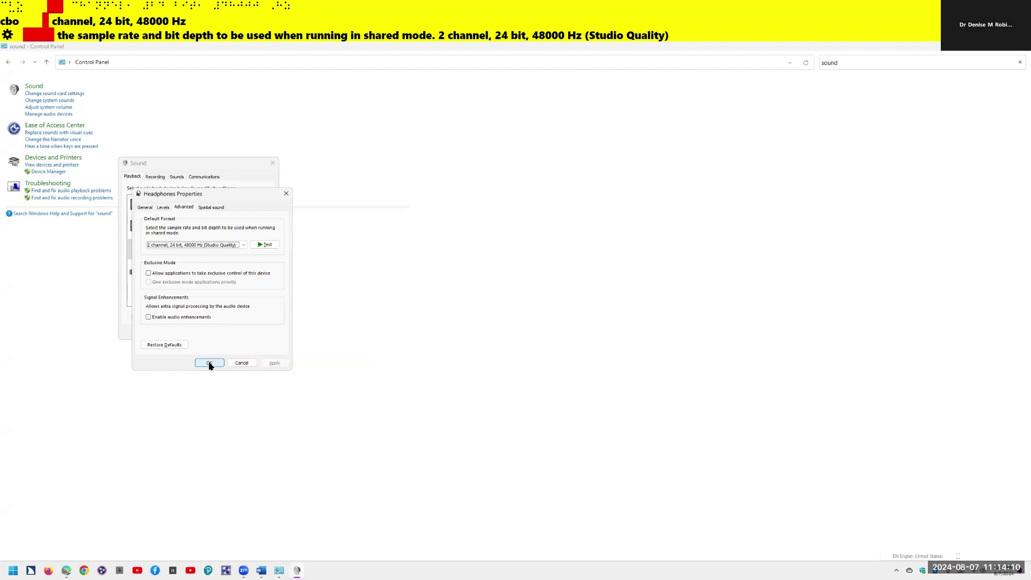
key(ctrl)
click(209, 364)
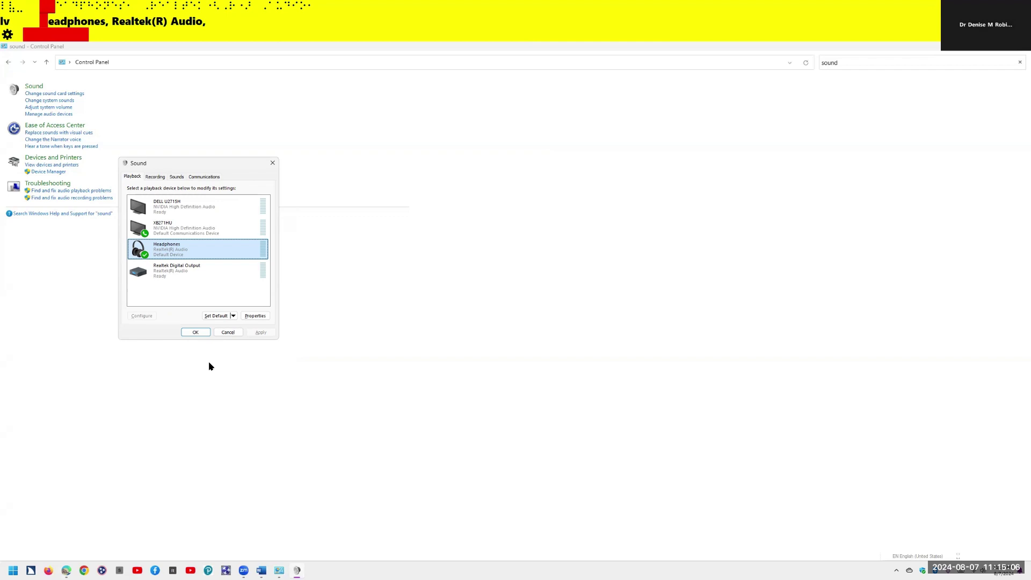
Step: Open the properties of the Desktop Microphone recording device, check its exclusive mode setting, and close them
key(ctrl+Tab)
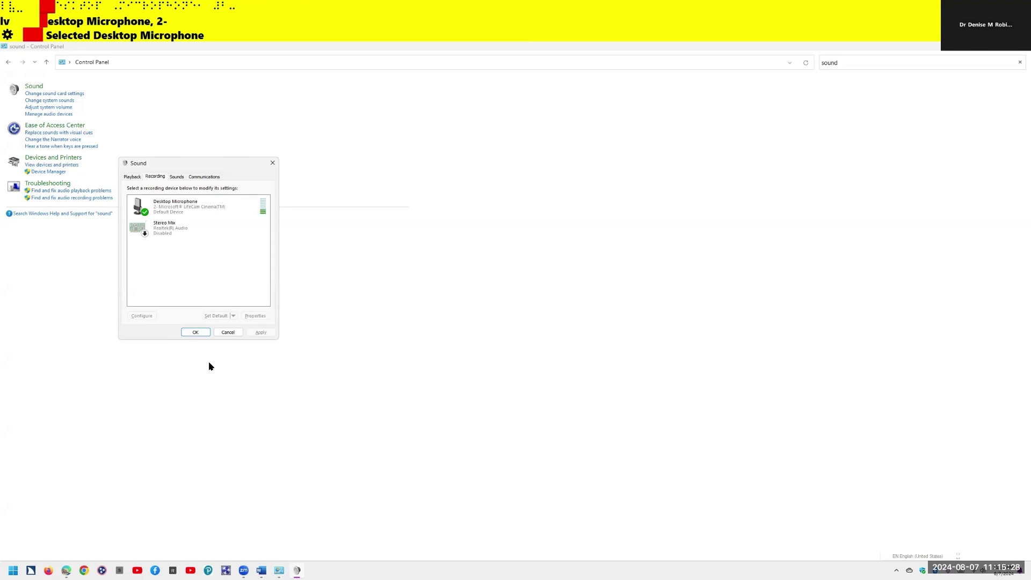
key(Down)
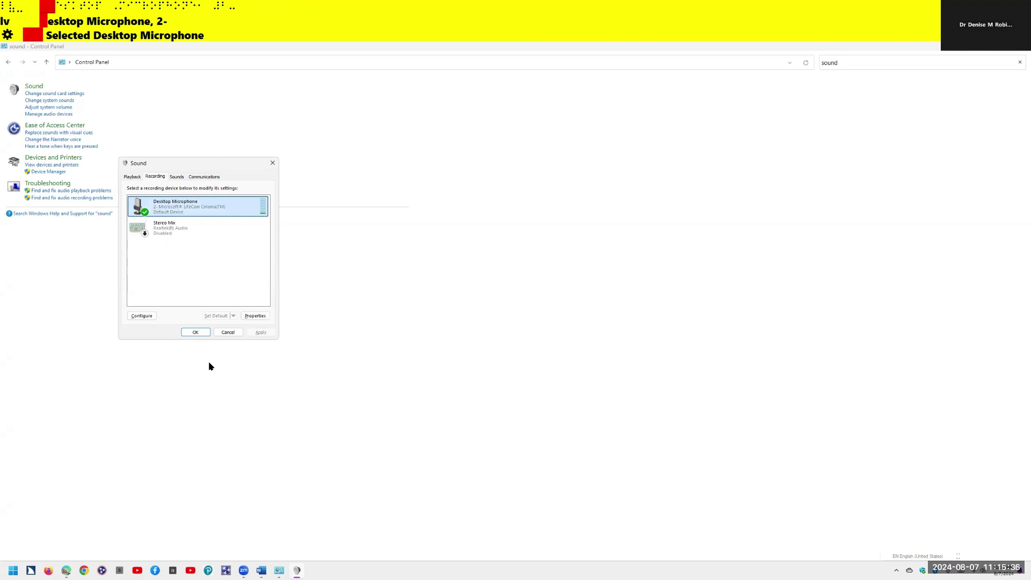
key(alt+p)
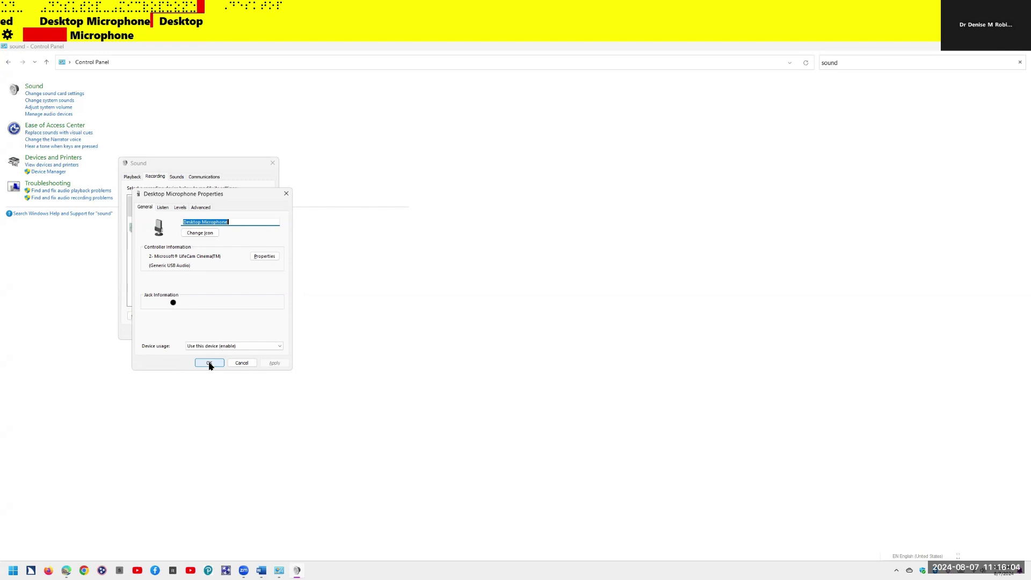
key(ctrl+shift+Tab)
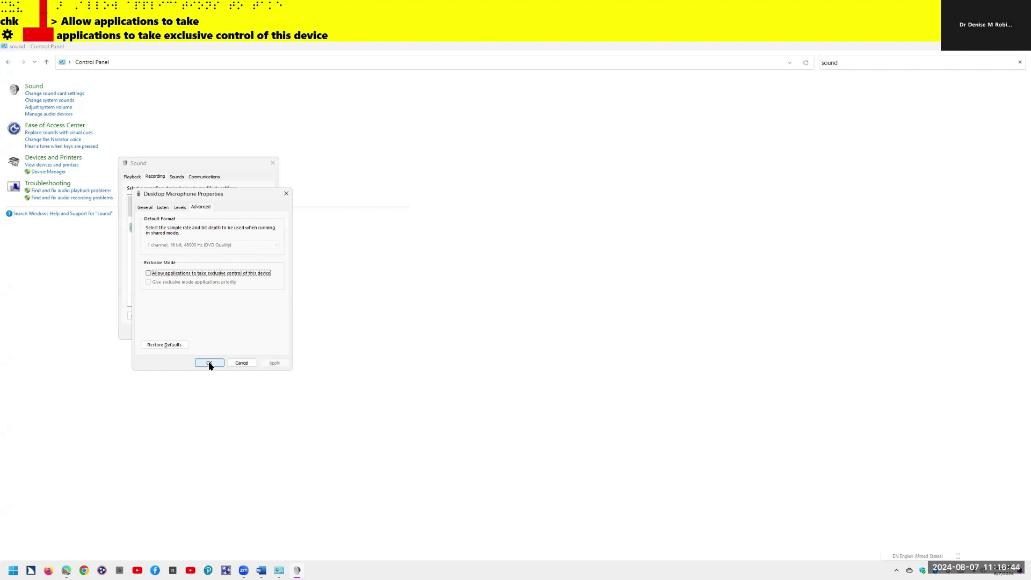
click(209, 362)
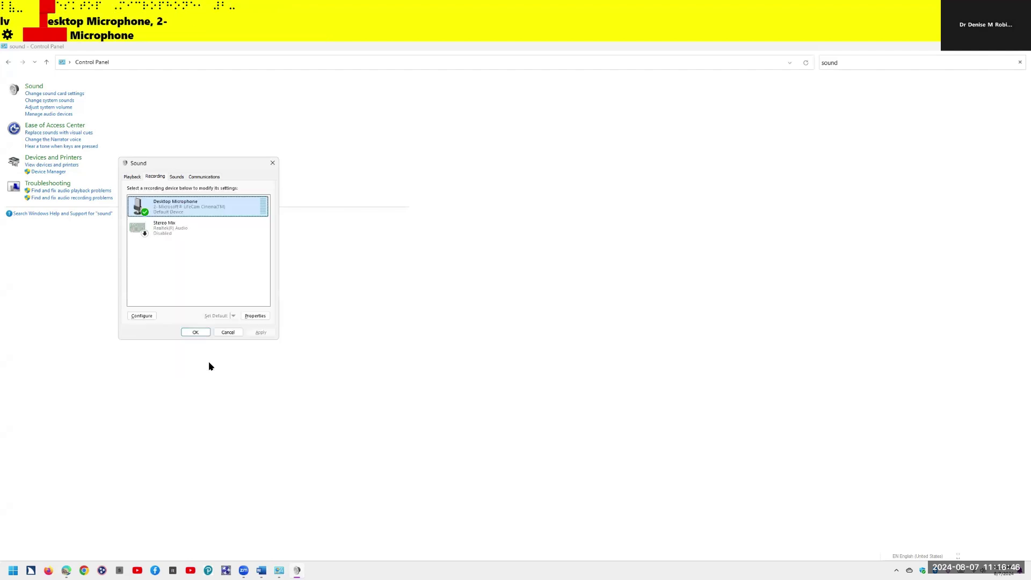
Step: Accept and close the Sound dialog, and close Control Panel to return to the Word checklist
click(208, 363)
key(Return)
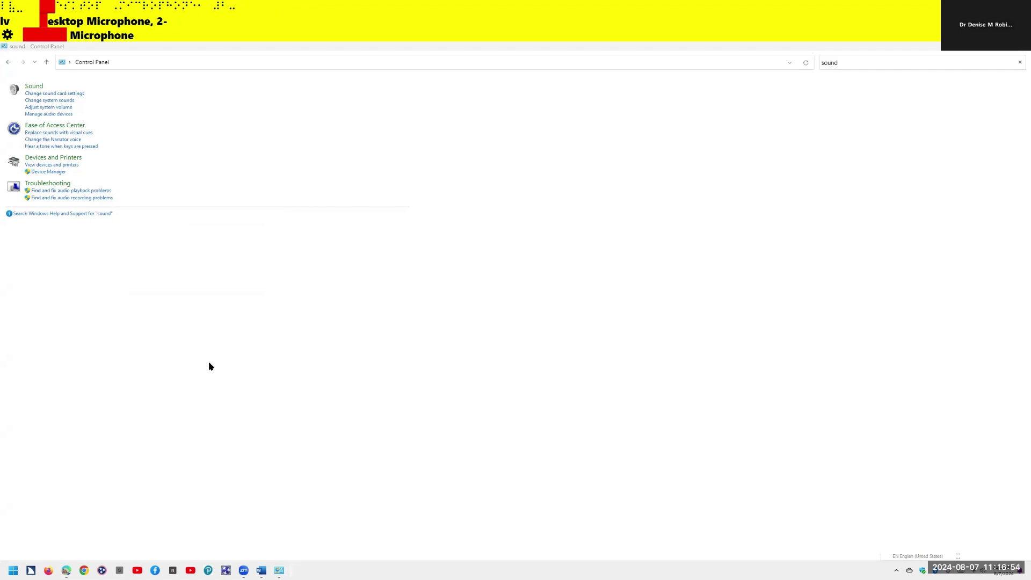
click(209, 365)
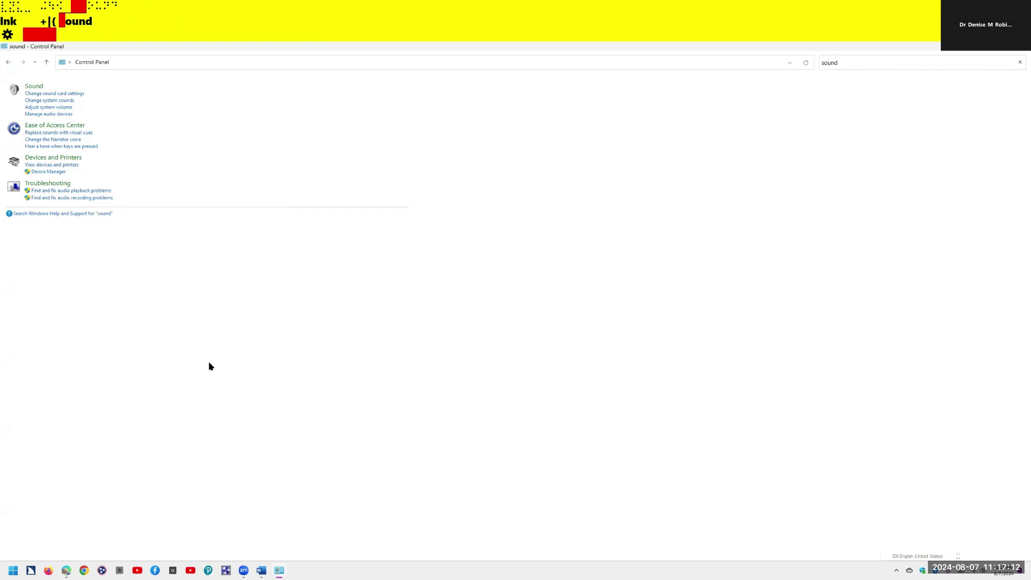
key(alt+F4)
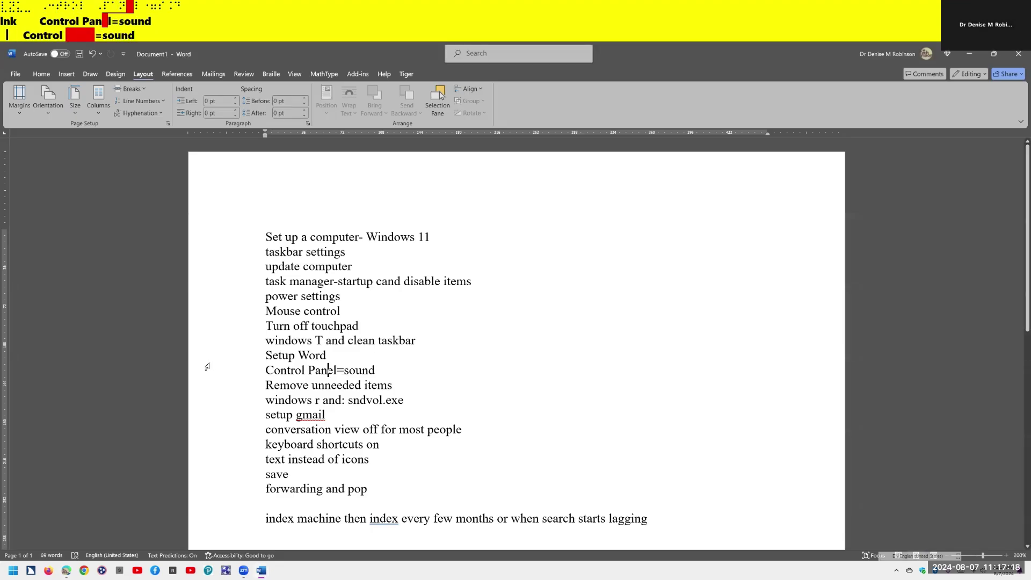
Step: Go to the checklist's "Remove unneeded items" line, search Windows for "remov" and open Add or remove programs
key(Down)
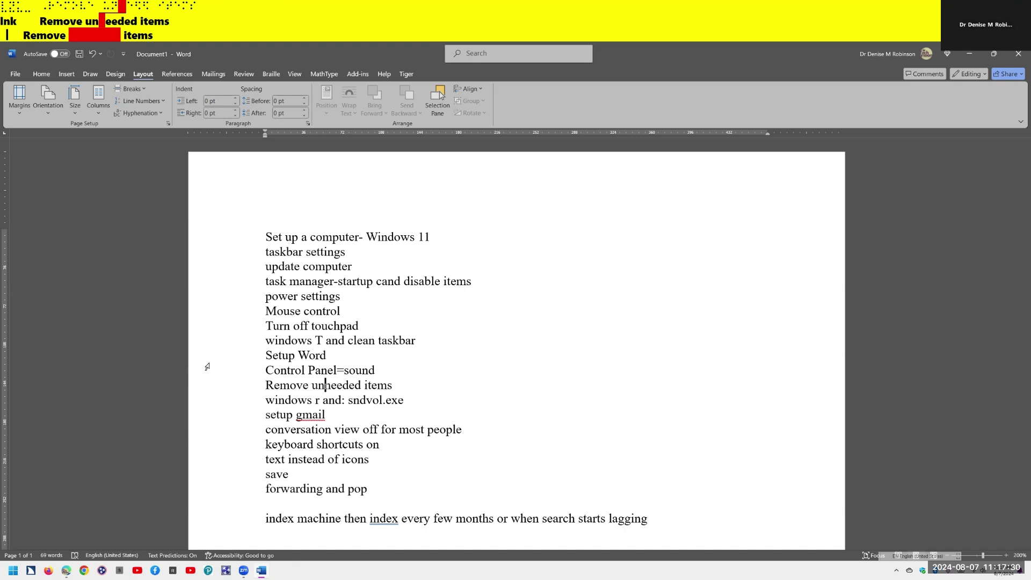
key(super)
text(remov)
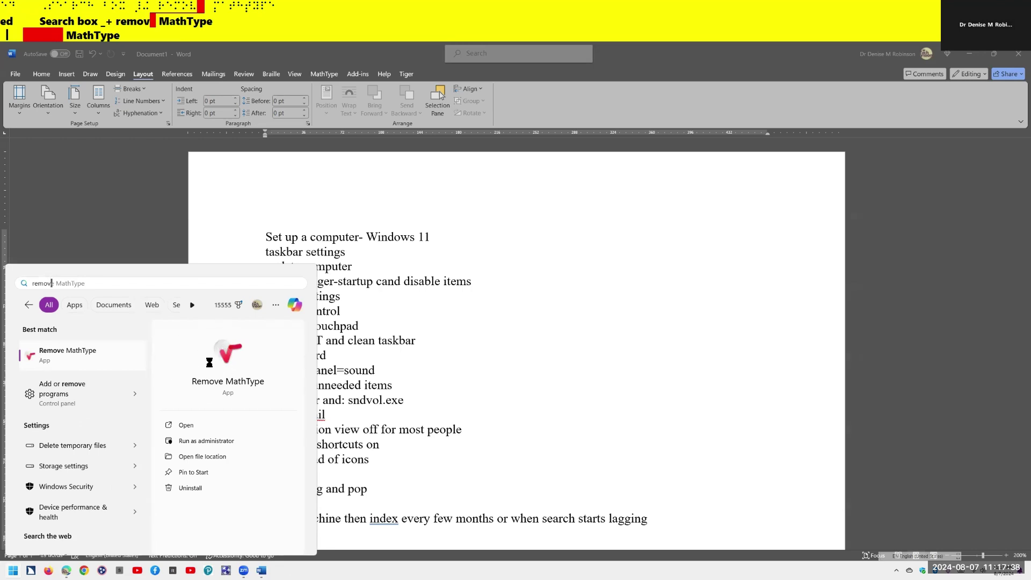
key(Down)
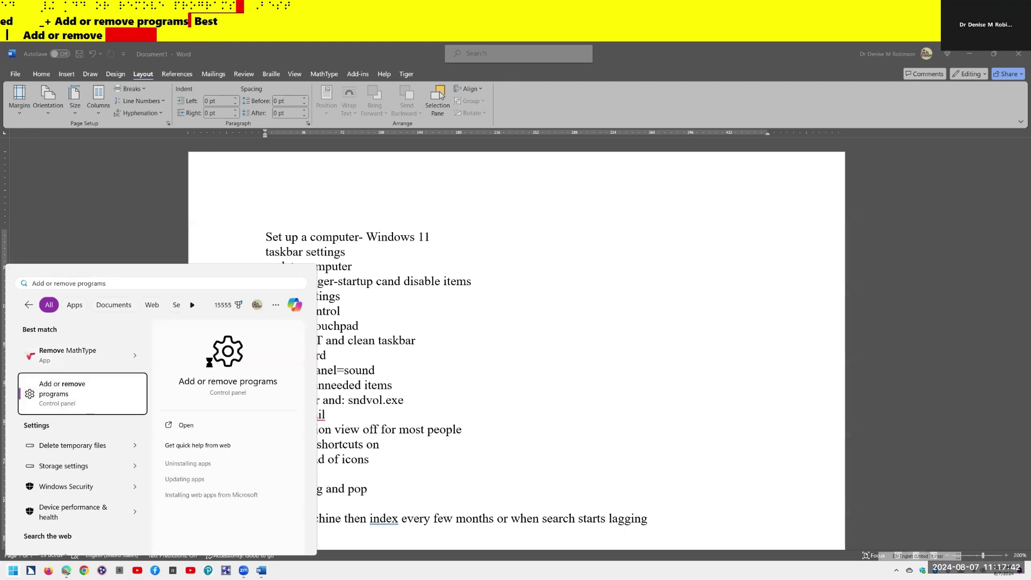
key(Return)
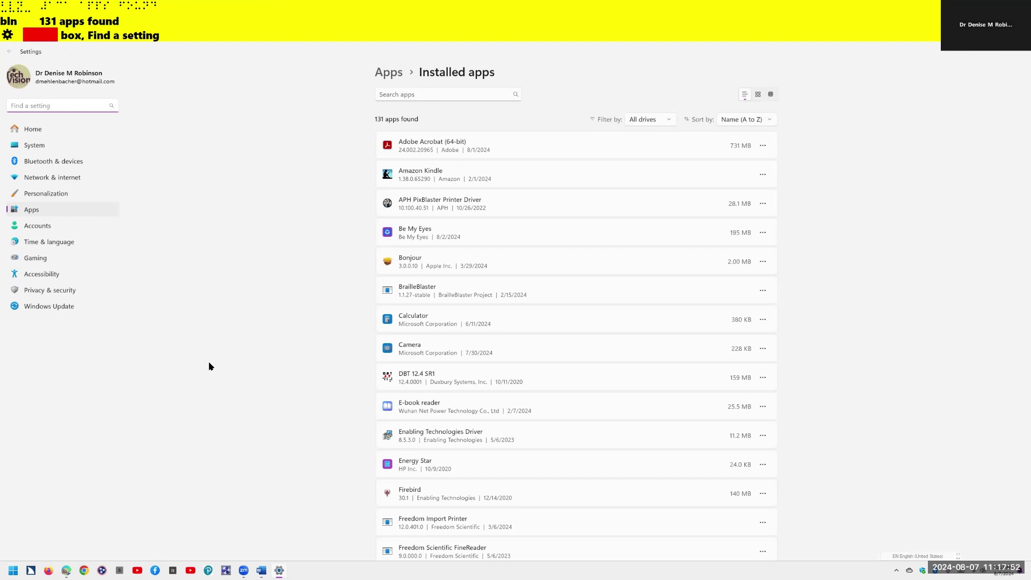
Step: Uninstall the E-book reader app from the installed apps list and close Settings
key(Tab)
key(Tab)
key(Tab)
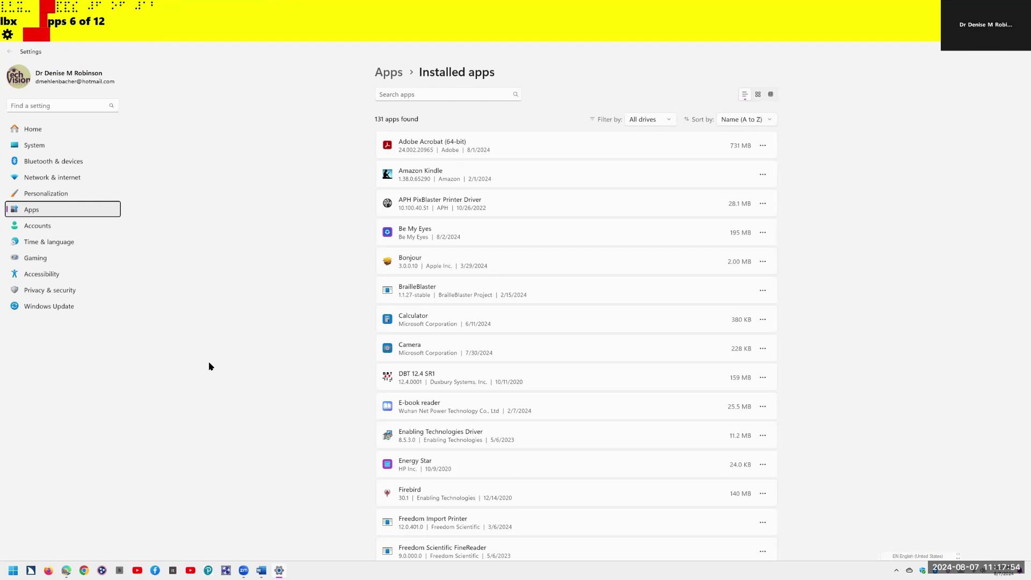
key(Tab)
key(Tab)
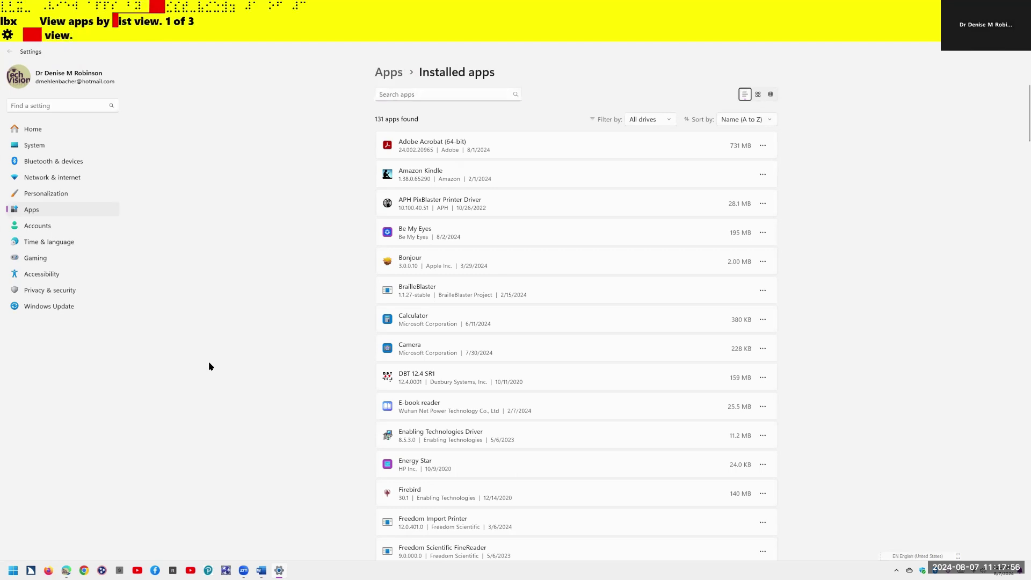
key(Tab)
key(Tab)
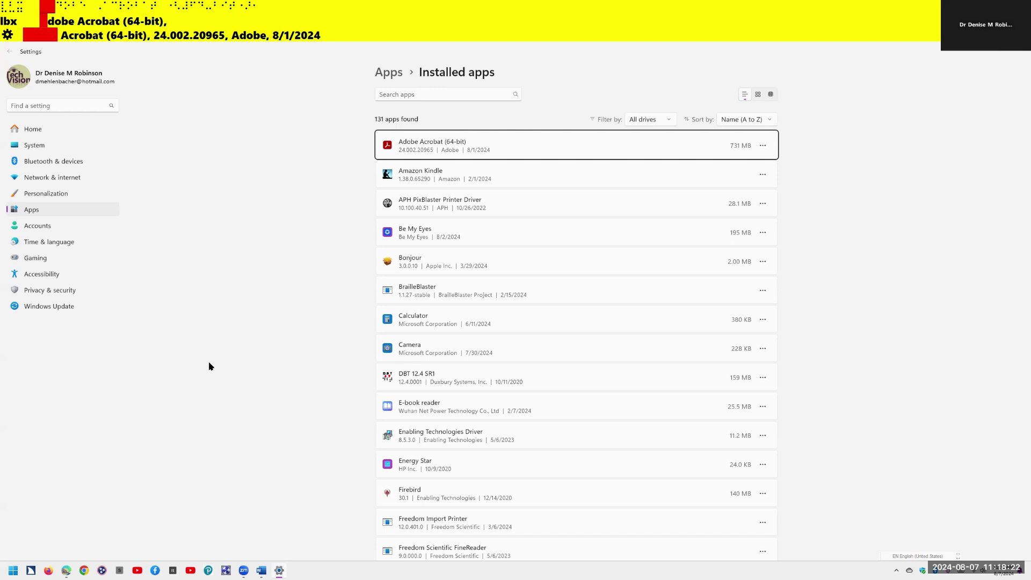
key(Down)
key(Down)
key(Down)
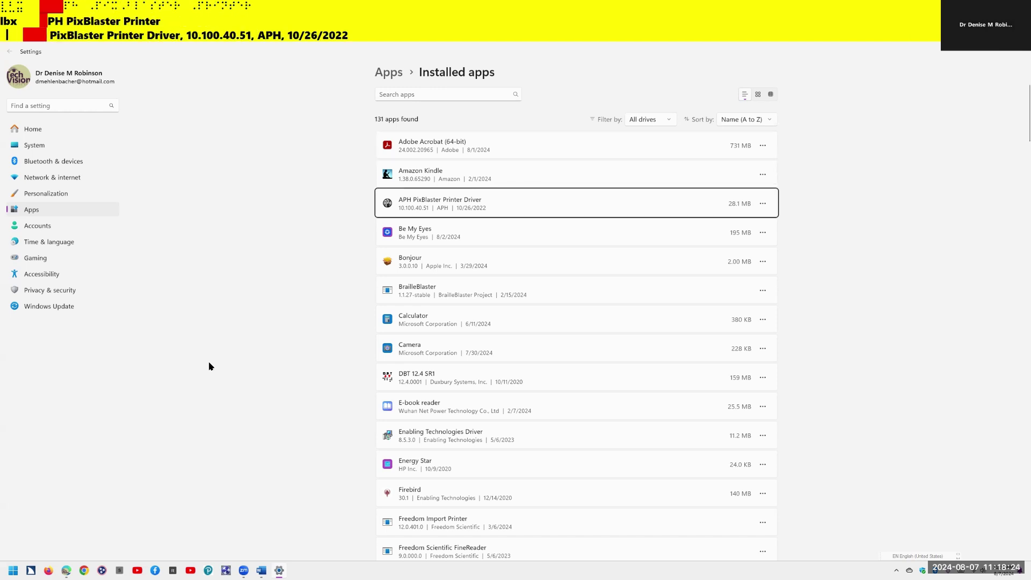
key(Down)
key(Down)
key(Down)
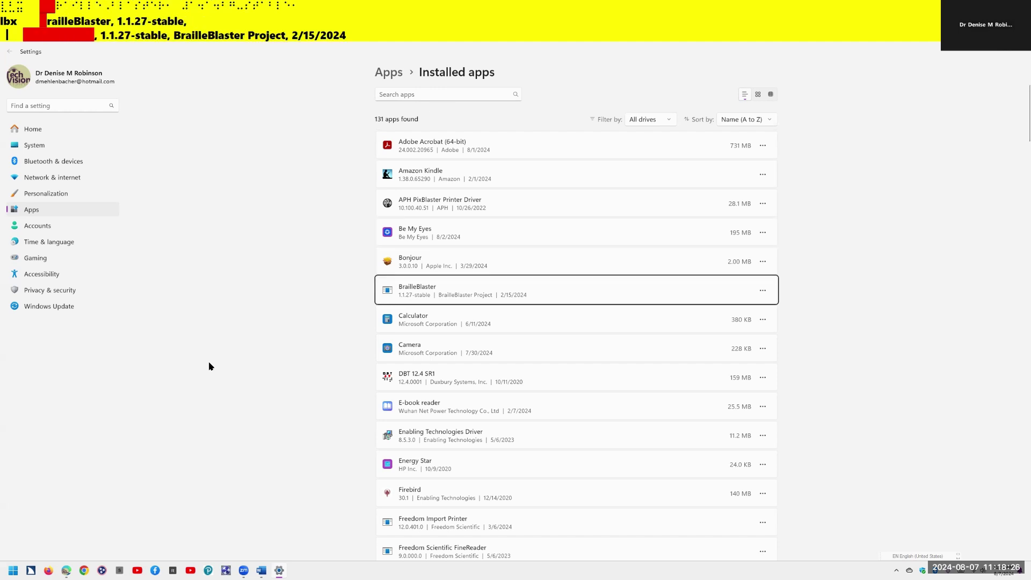
key(Down)
key(Down)
key(Down)
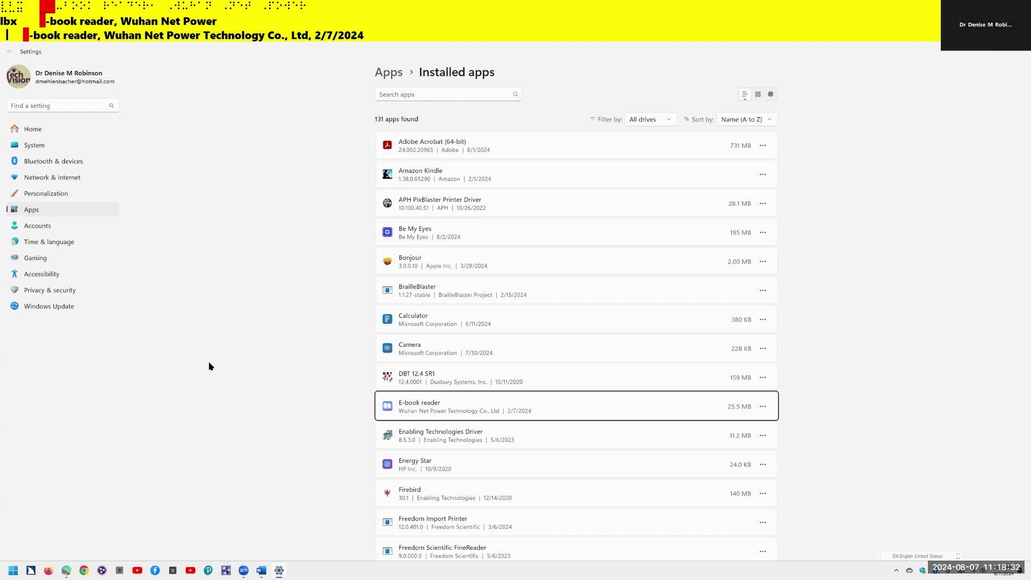
key(Tab)
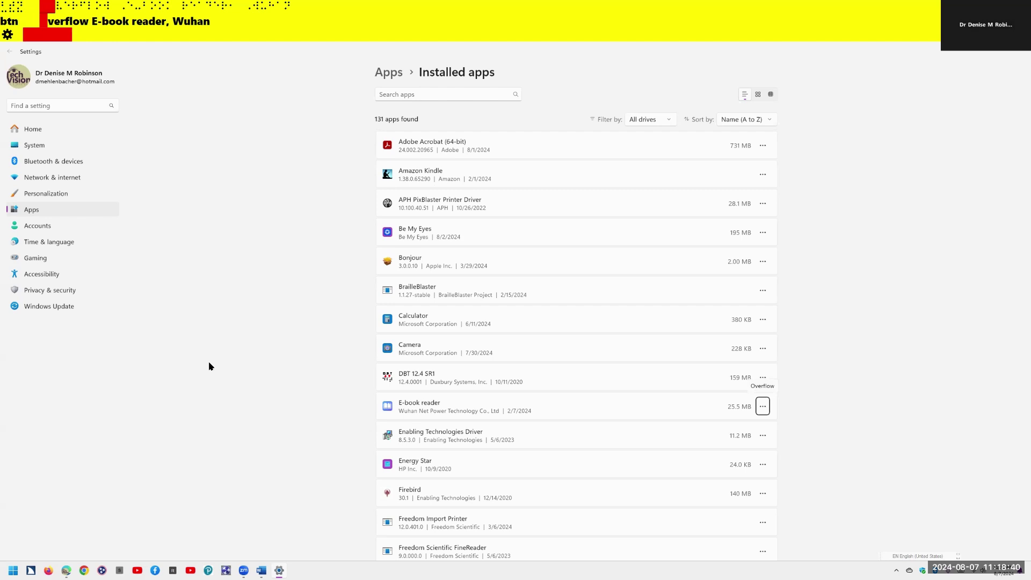
key(Return)
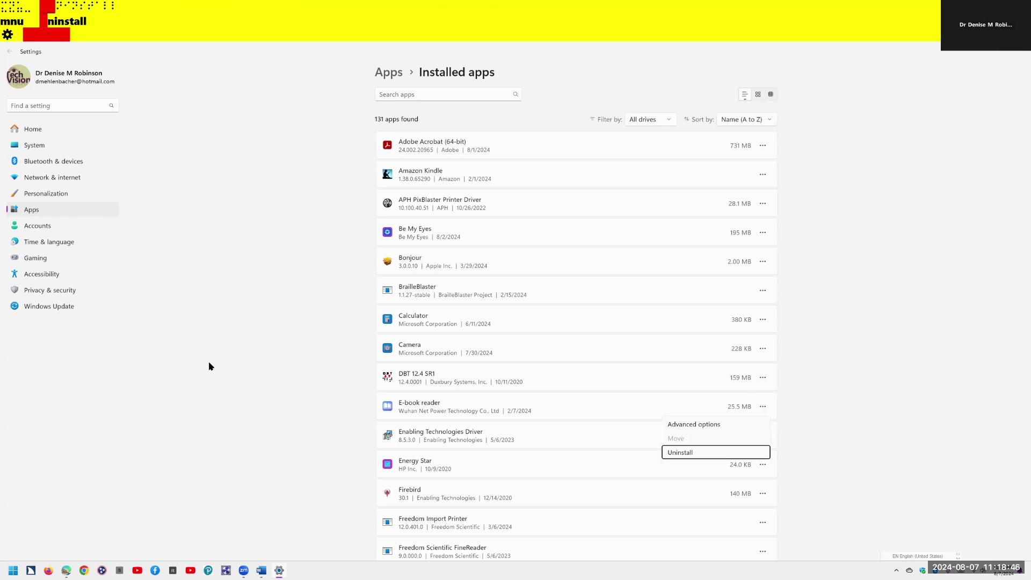
key(Return)
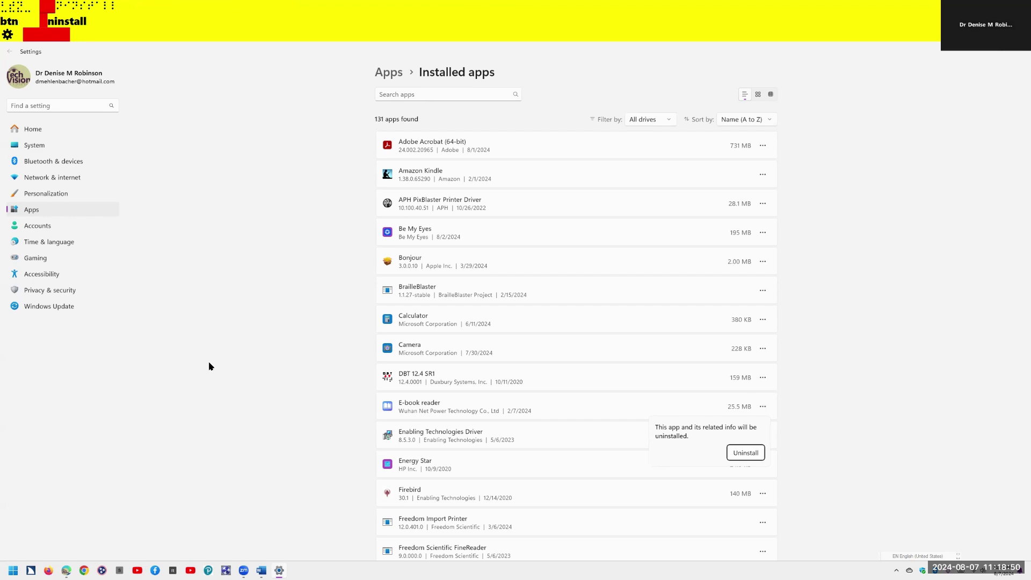
key(Return)
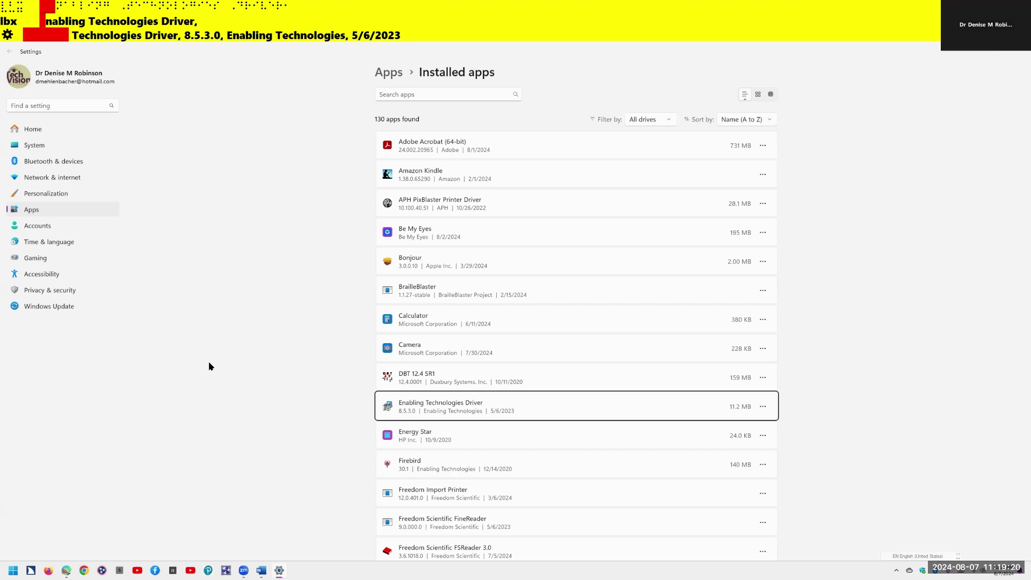
key(alt+F4)
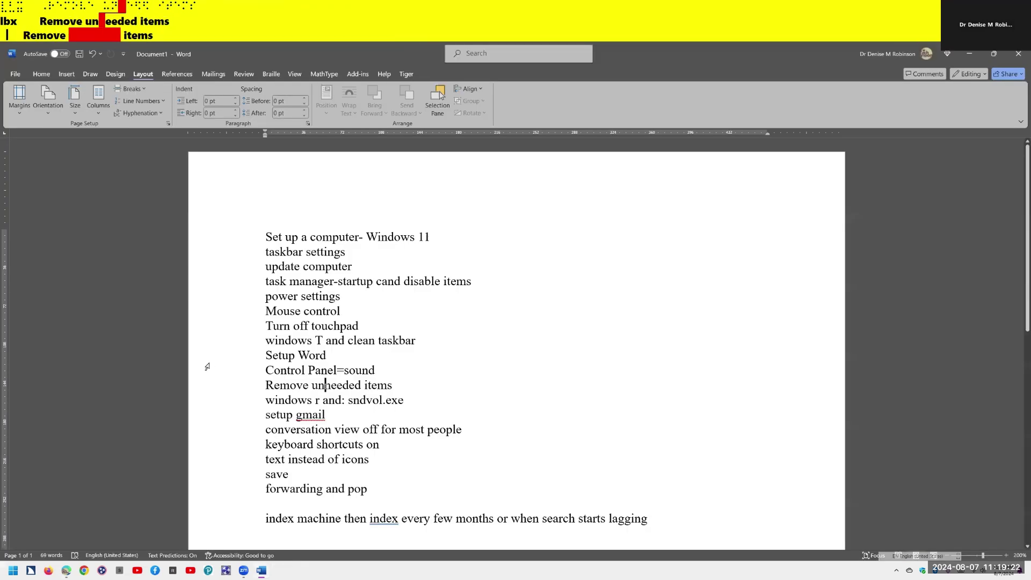
Step: Go to the checklist's "windows r and: sndvol.exe" line, run sndvol.exe to view the Volume Mixer, and close it
key(ctrl)
key(Down)
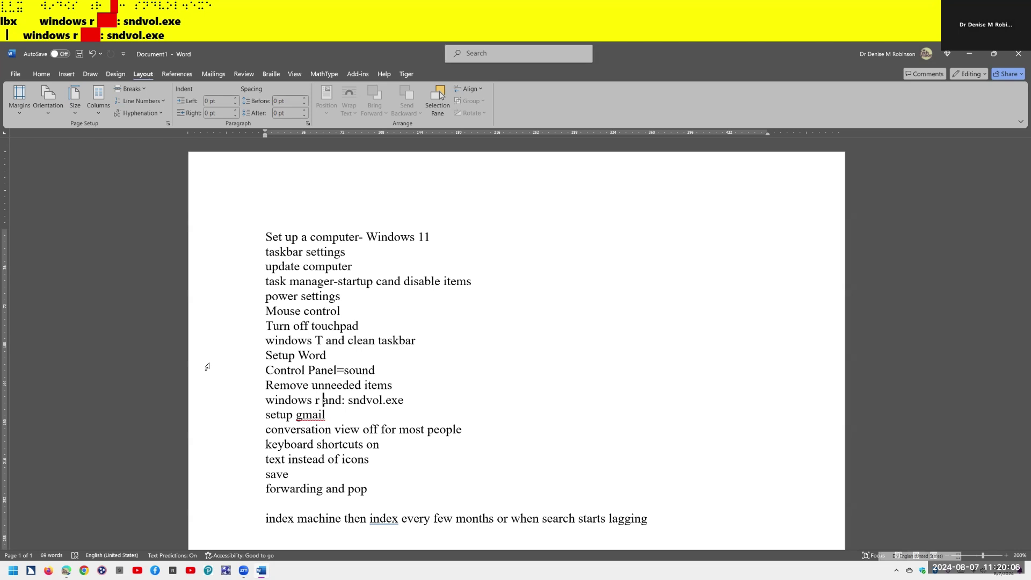
key(super+r)
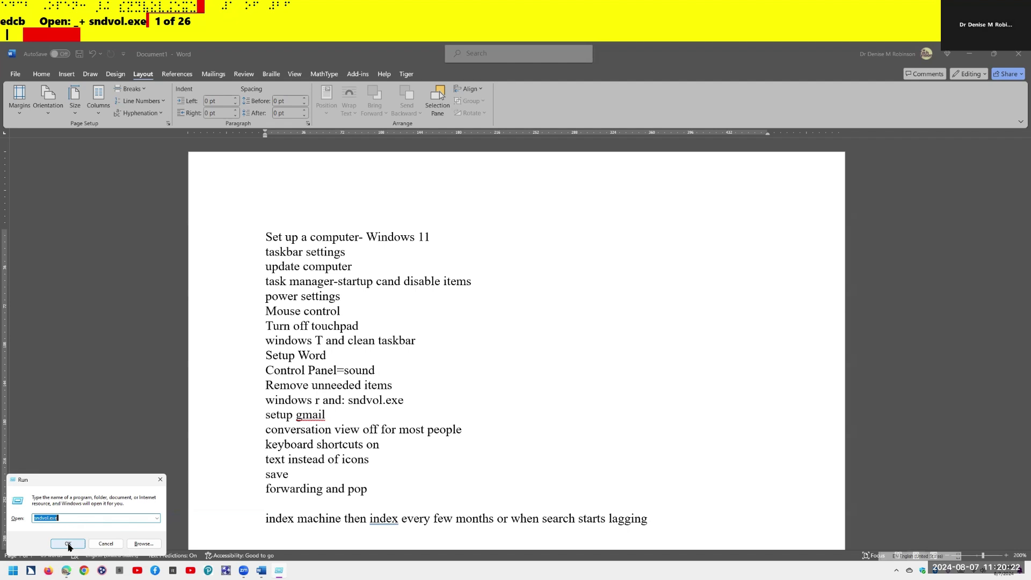
click(68, 544)
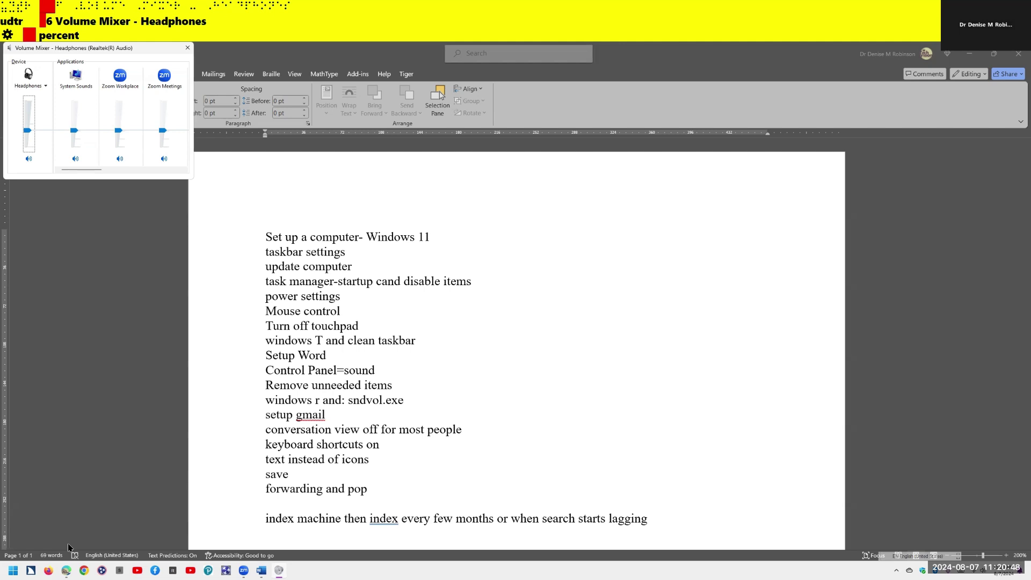
key(alt+F4)
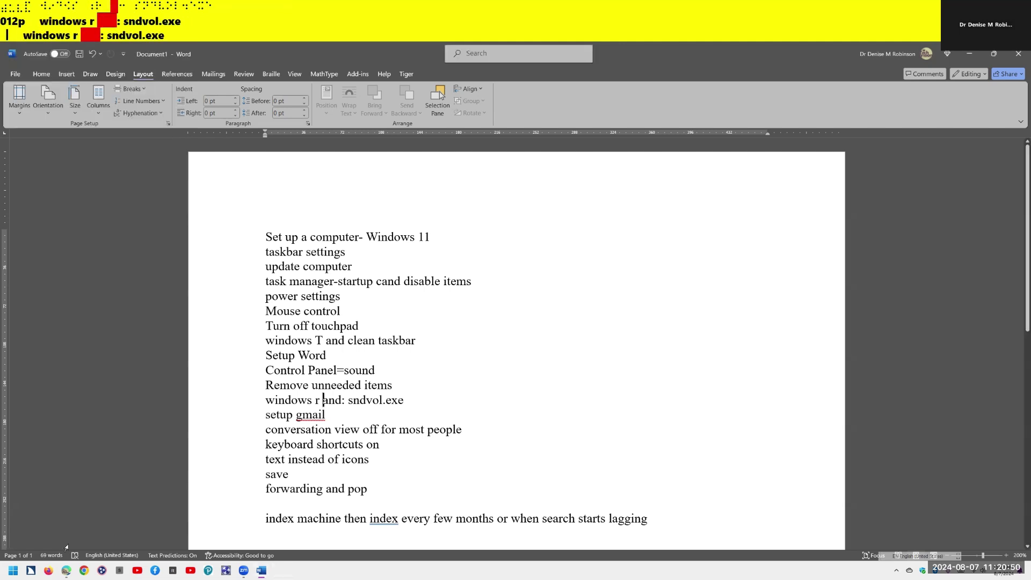
Step: From the checklist's "setup gmail" line, switch to the Gmail inbox in Edge and toggle the JAWS virtual cursor off and on
key(Down)
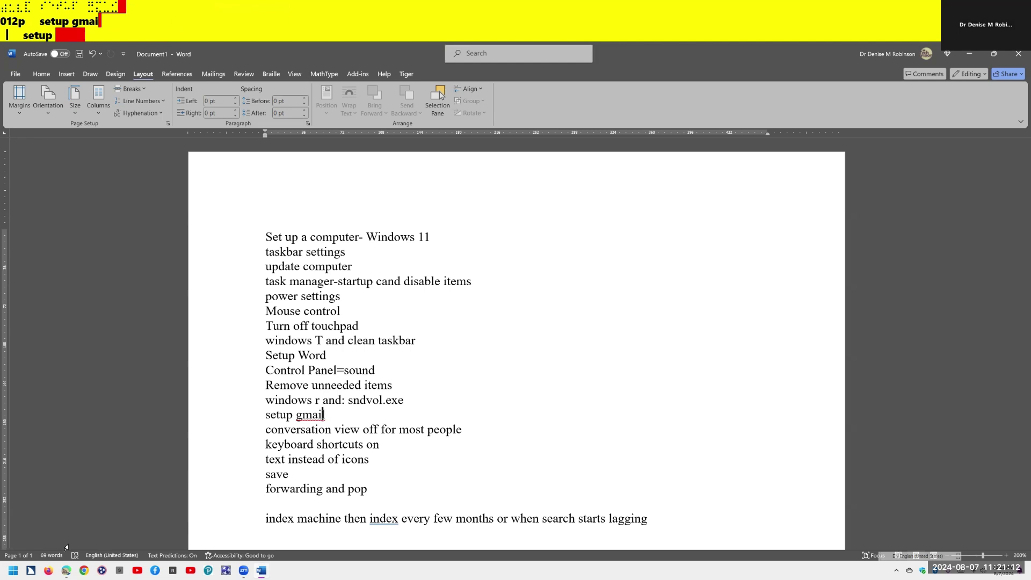
key(alt+Tab)
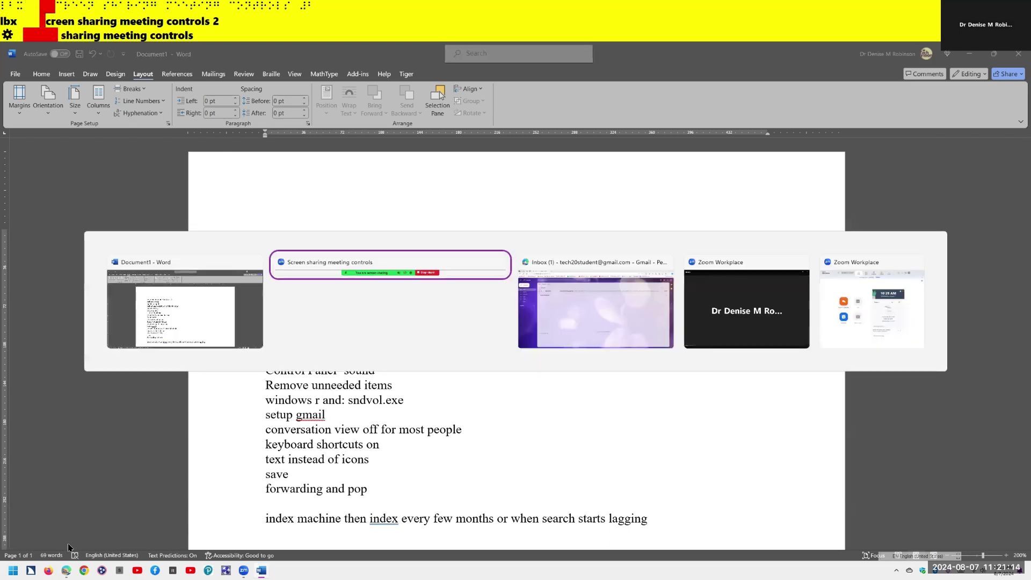
key(alt+Tab)
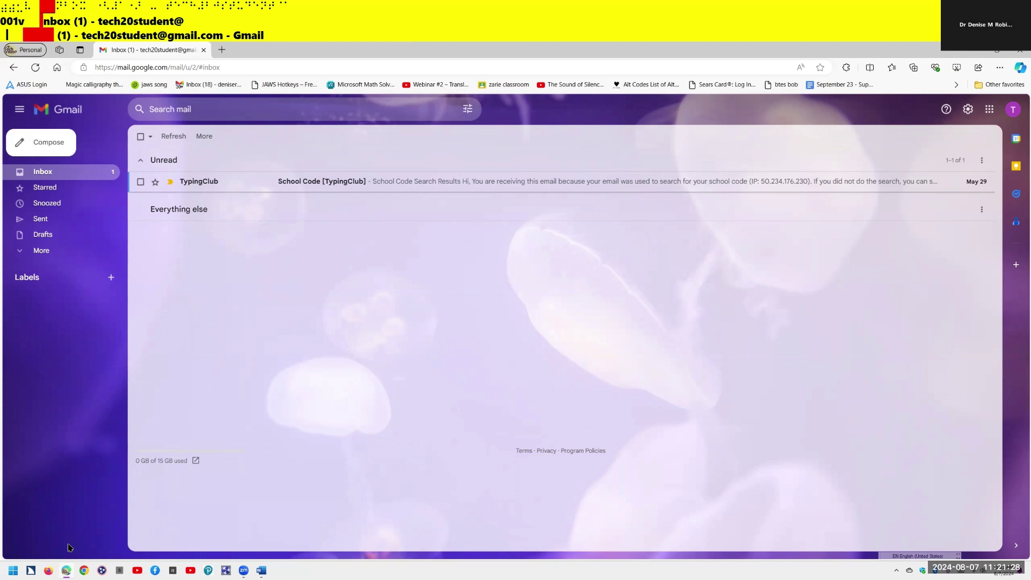
key(Insert+z)
key(Insert+z)
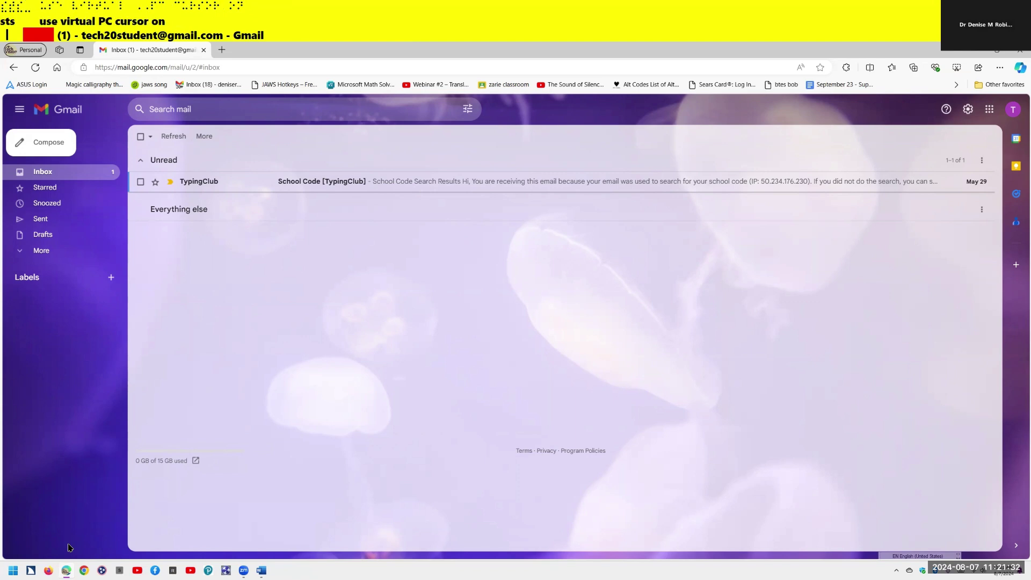
Step: Find Gmail's Settings button in the JAWS form field list and open Quick settings
key(Insert+F5)
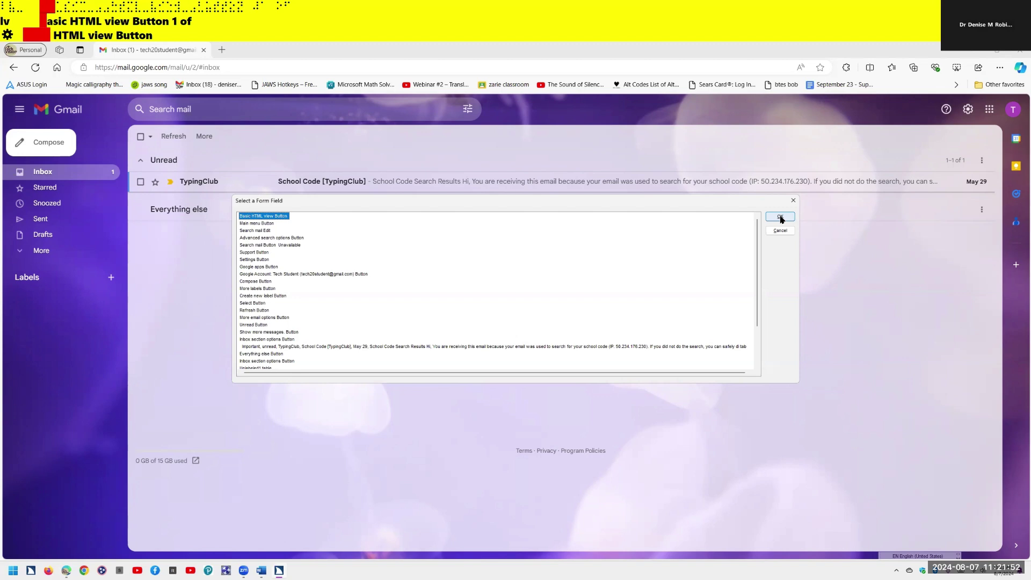
key(Down)
key(Down)
key(Down)
key(Down)
key(Down)
key(Down)
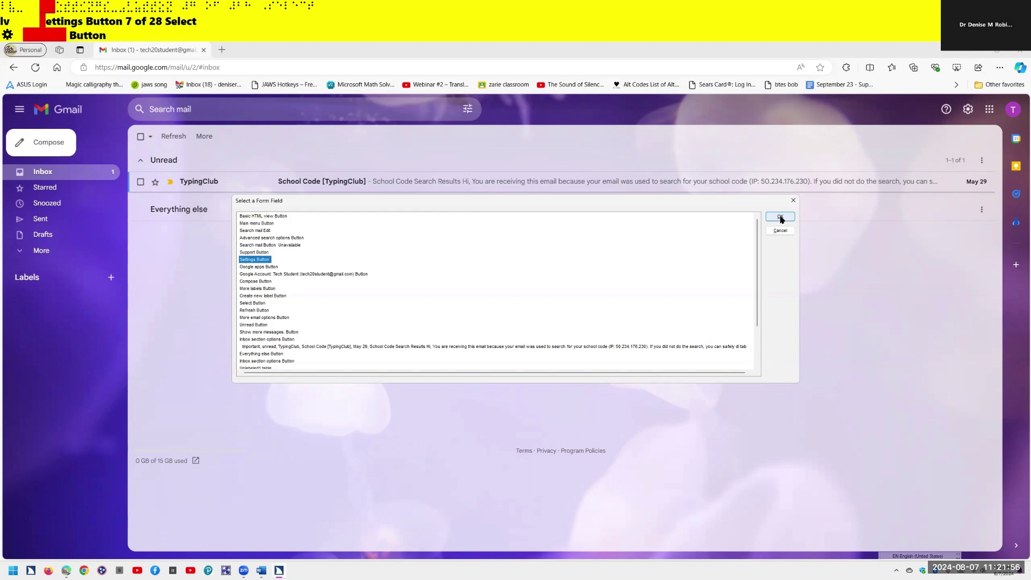
key(Return)
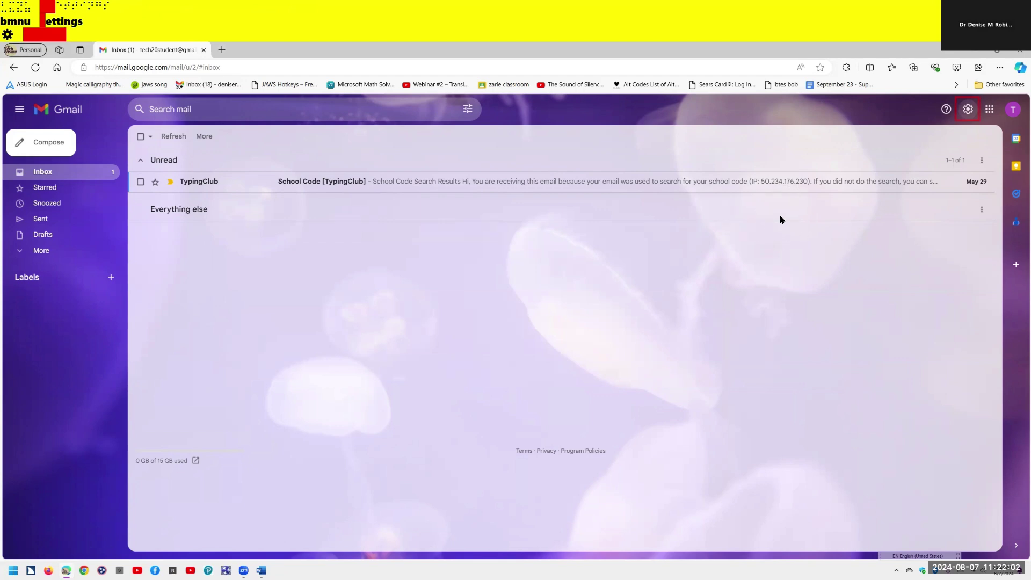
key(Return)
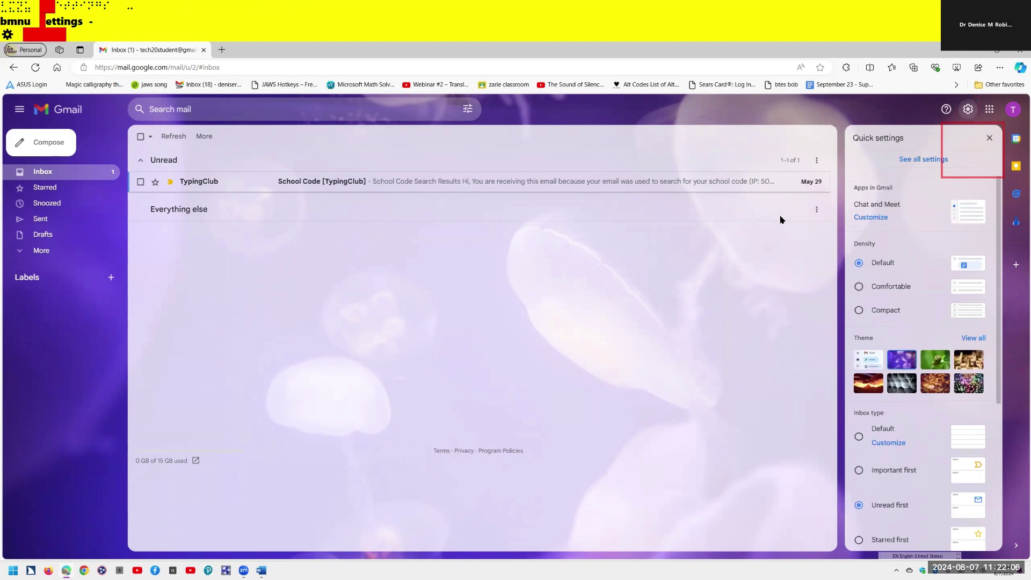
Step: Open the full Gmail settings page from Quick settings
key(Tab)
key(Tab)
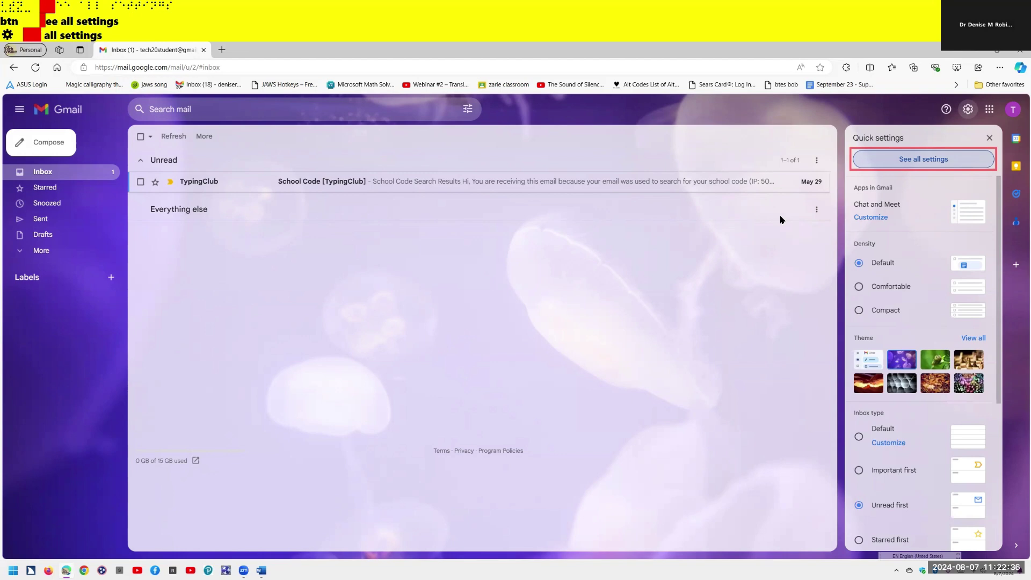
key(Return)
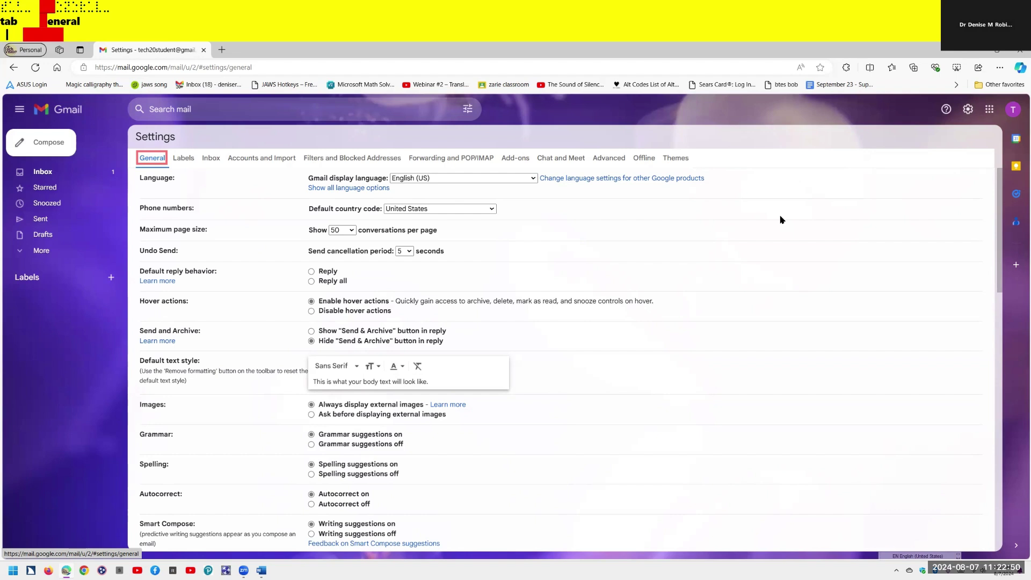
Step: List the General settings' form fields, check the Keyboard shortcuts, Icons and Text options, and move to Keyboard shortcuts on
key(Insert+F5)
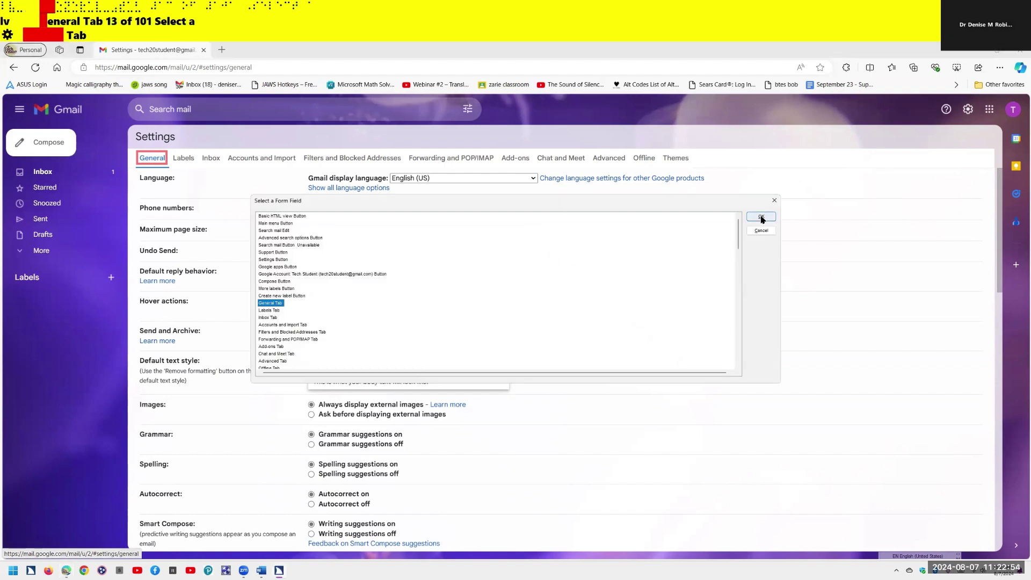
key(k)
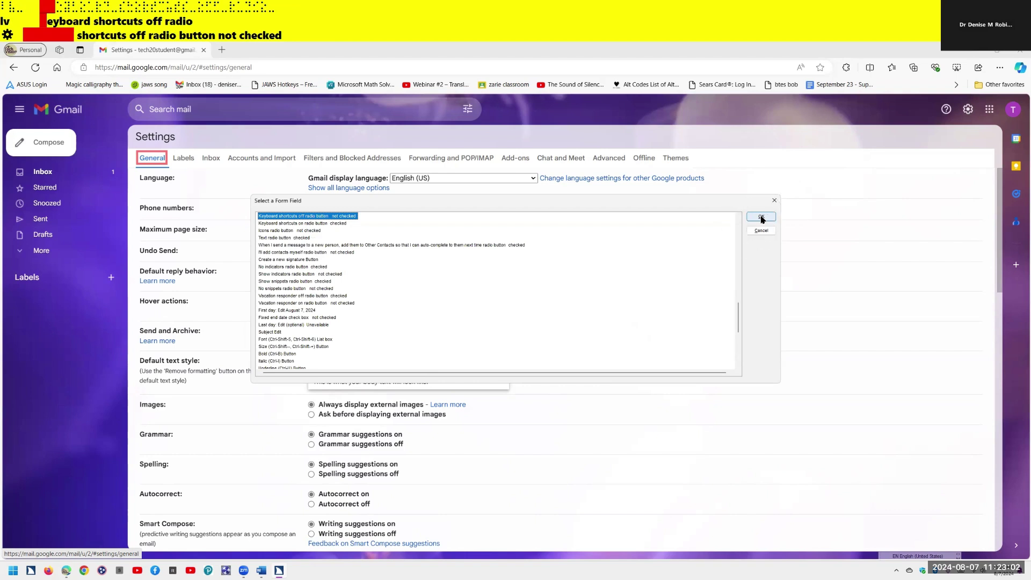
key(Down)
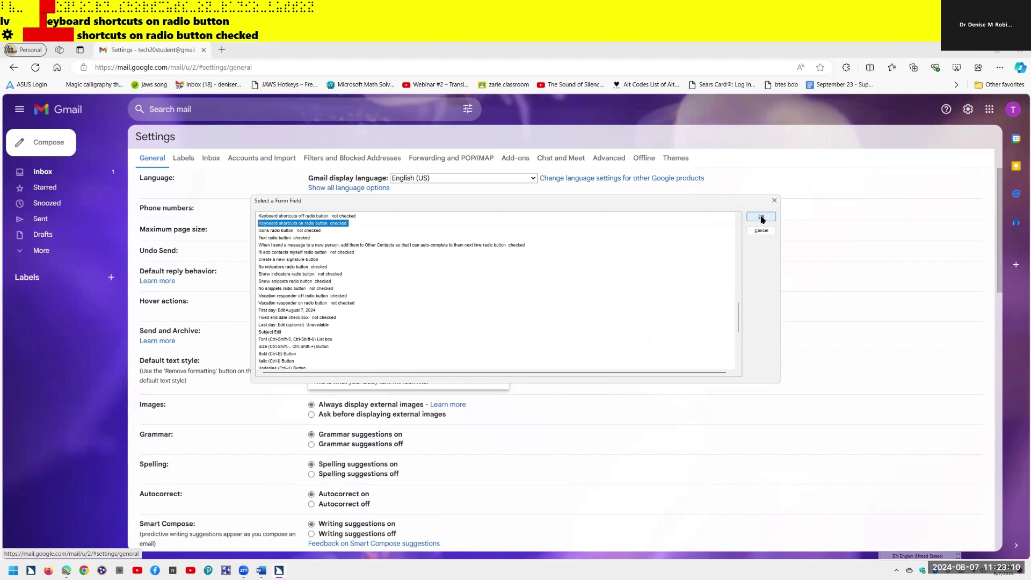
key(Down)
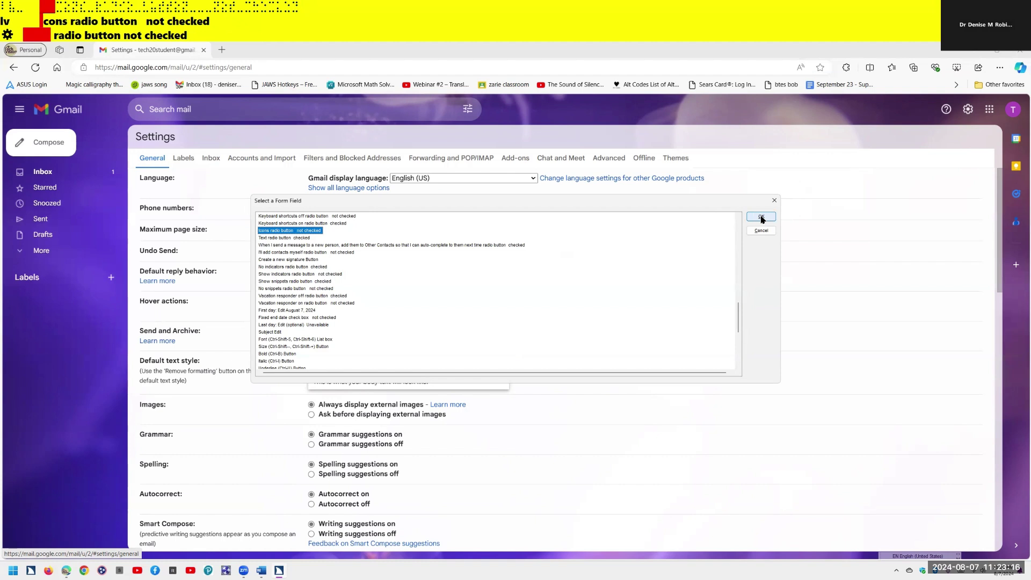
key(Down)
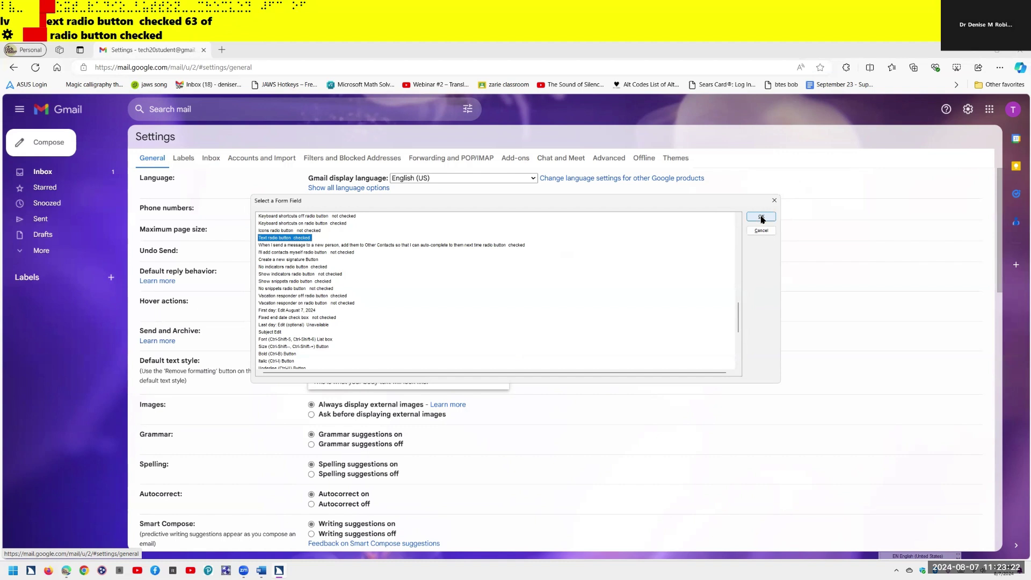
key(Up)
key(Up)
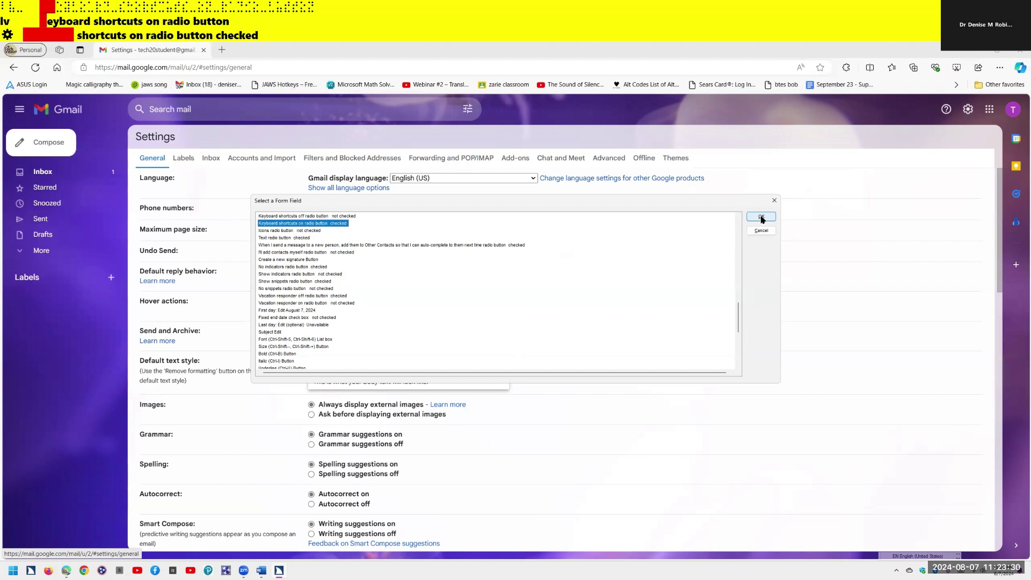
click(761, 217)
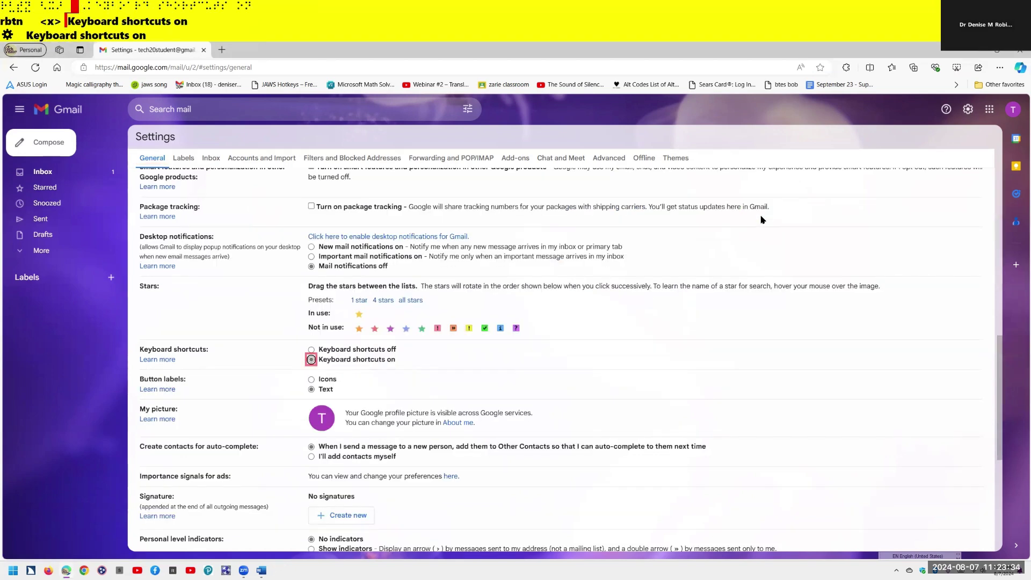
Step: Read on from the Keyboard shortcuts setting to the Icons option under Button labels
key(ctrl)
key(Down)
key(Down)
key(Down)
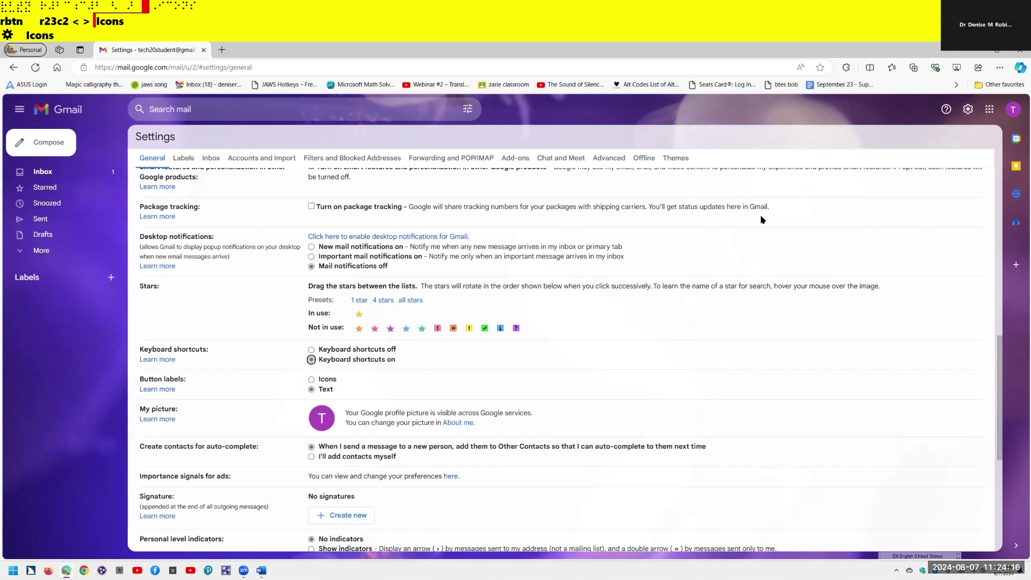
Step: Reopen the form field list and find the Conversation view on and off options to check their state
key(Insert+F5)
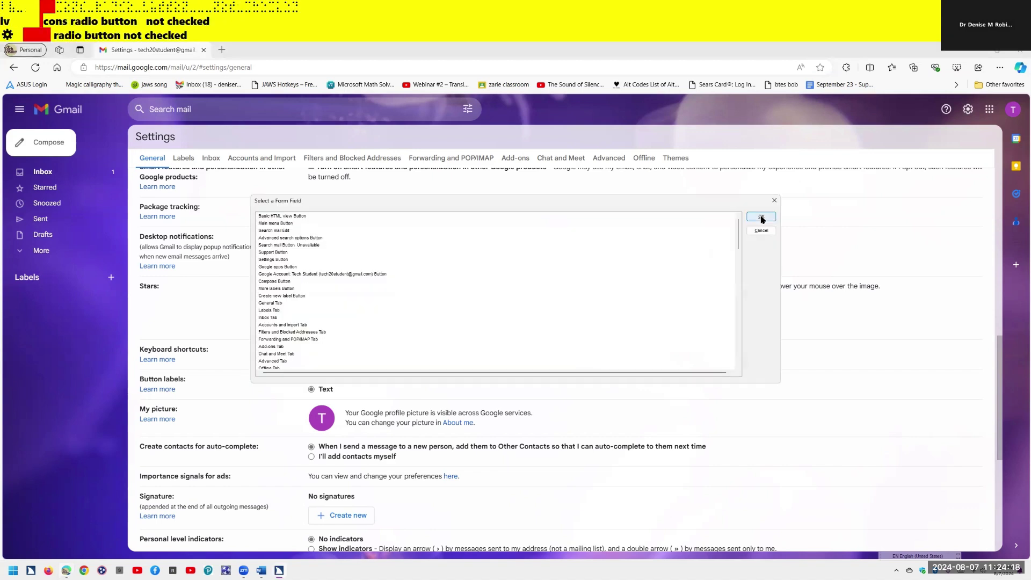
key(c)
key(c)
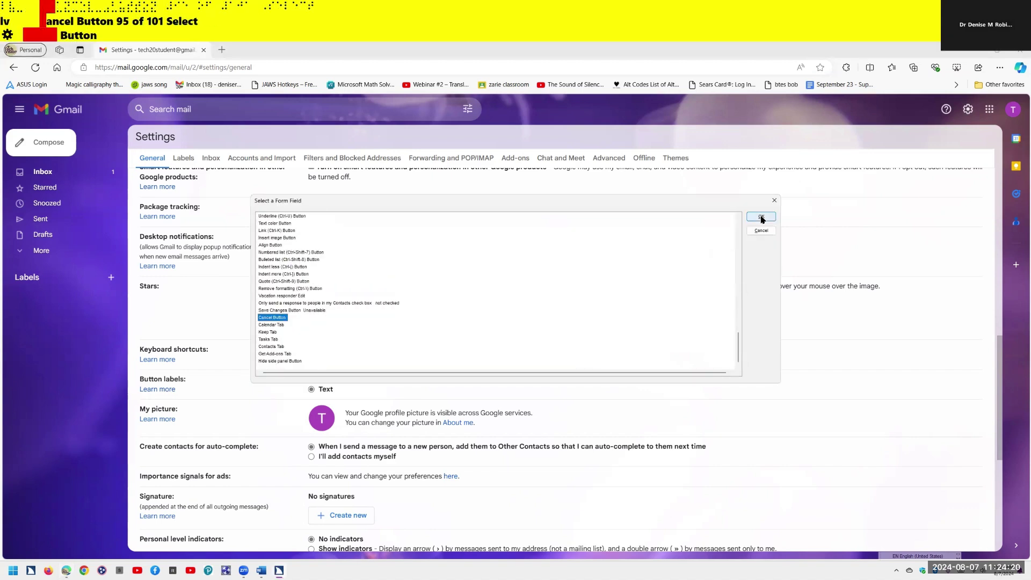
key(c)
key(c)
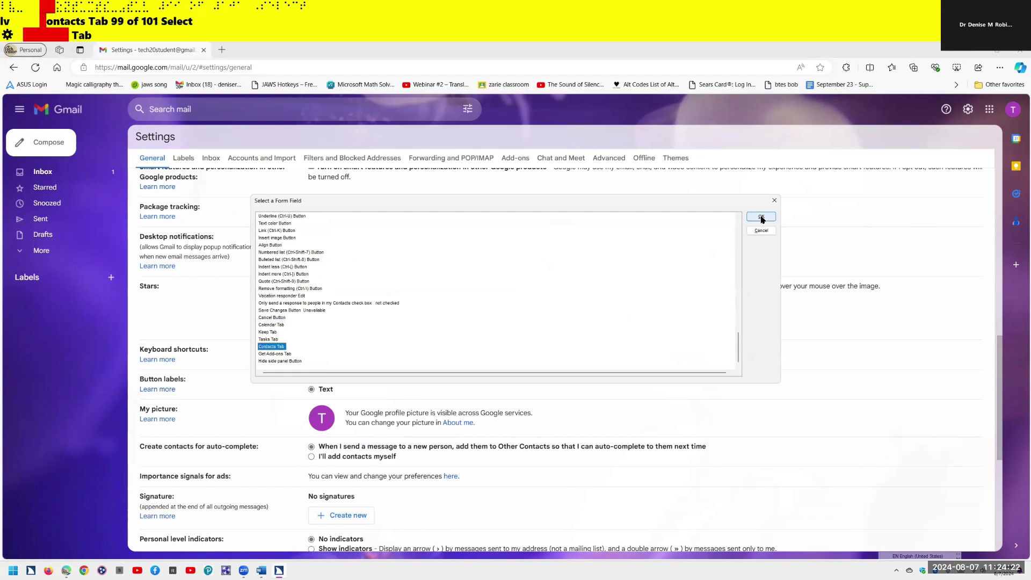
key(c)
key(c)
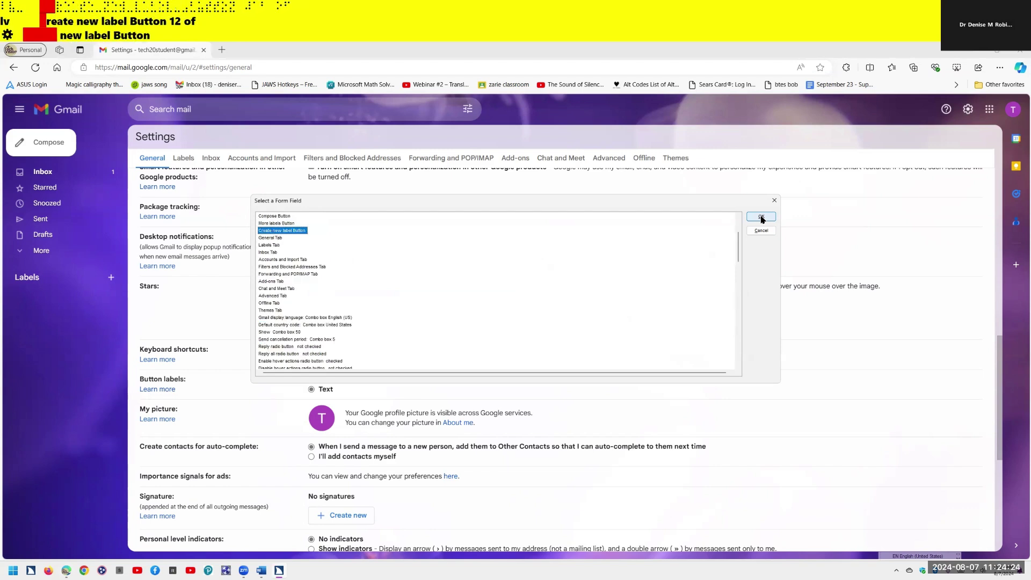
key(c)
key(c)
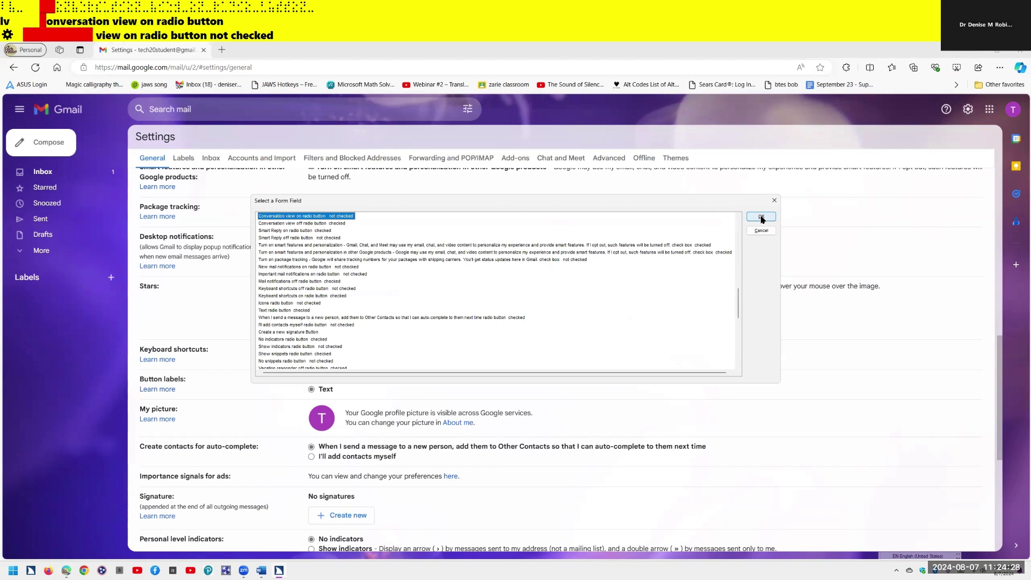
key(ctrl)
key(Down)
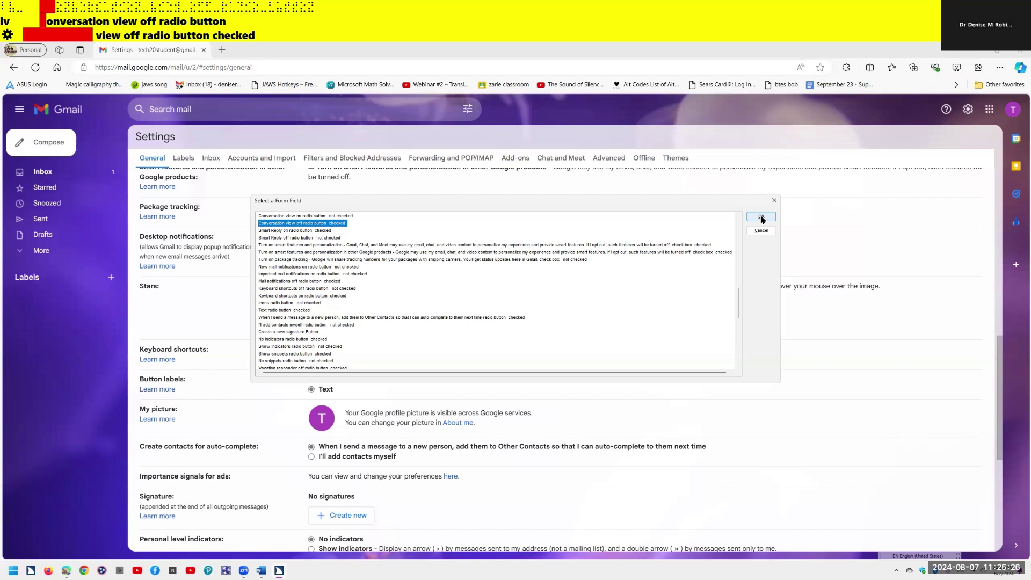
Step: Find the Save Changes button in the form field list and try to move to it
key(s)
key(s)
key(s)
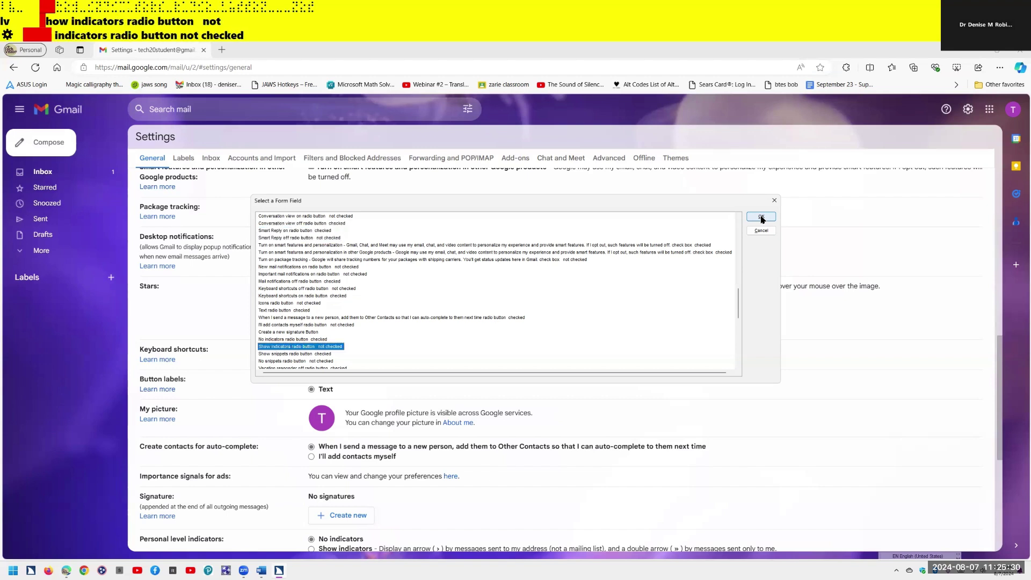
key(s)
key(s)
key(s)
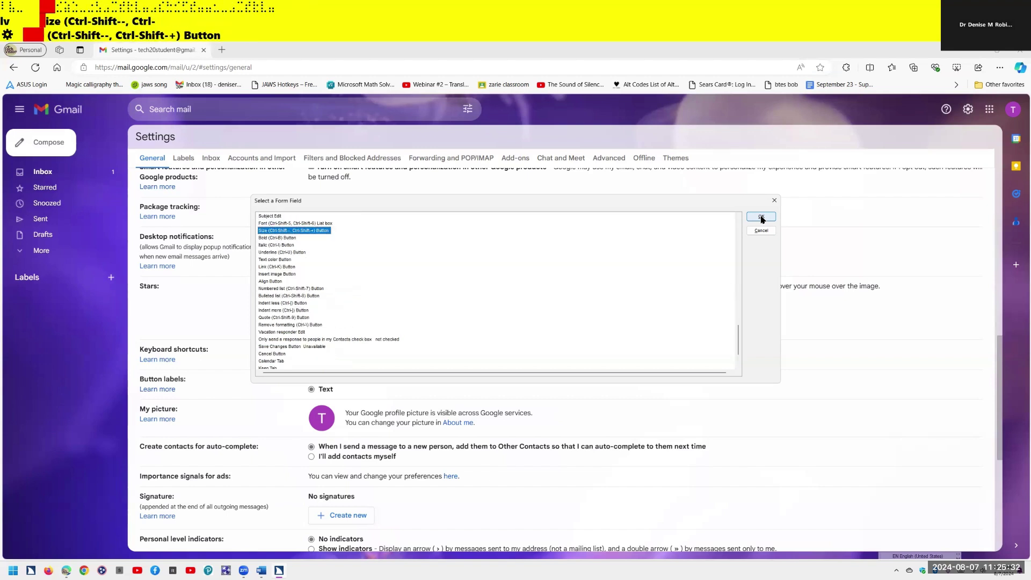
key(s)
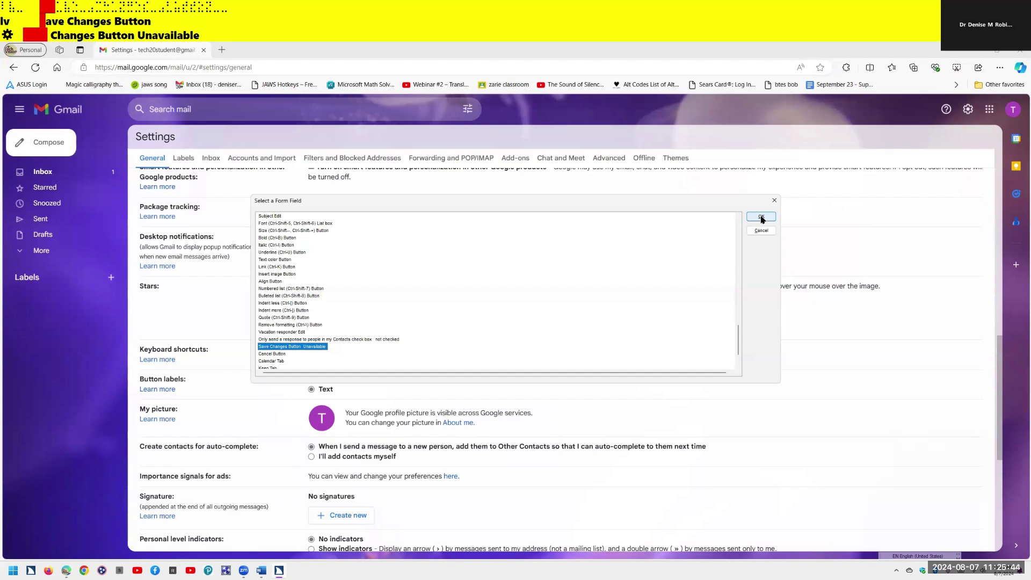
click(761, 217)
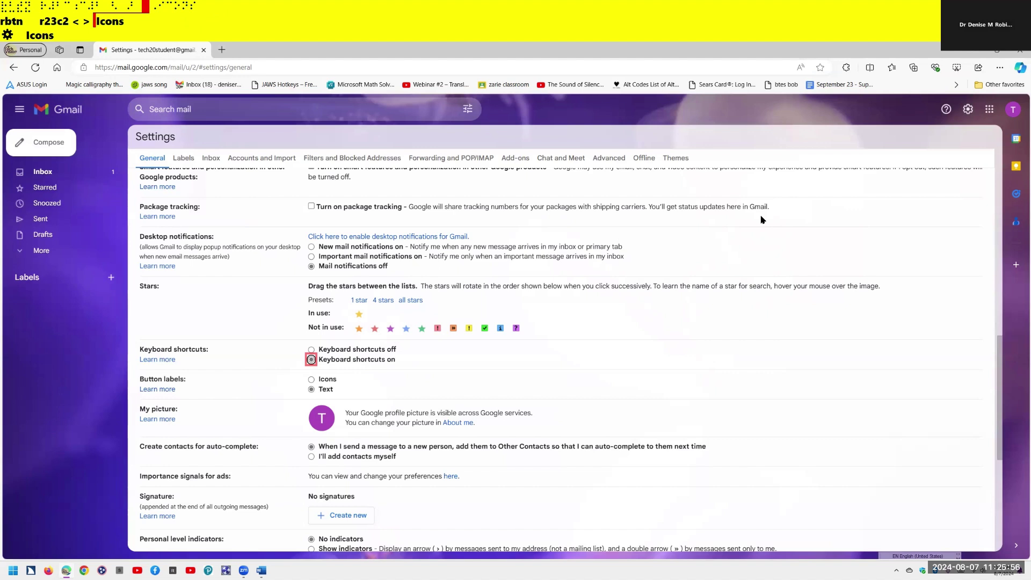
Step: Open Gmail's Forwarding and POP/IMAP settings through the form field list to review them, and return to the Word checklist
key(Insert+F5)
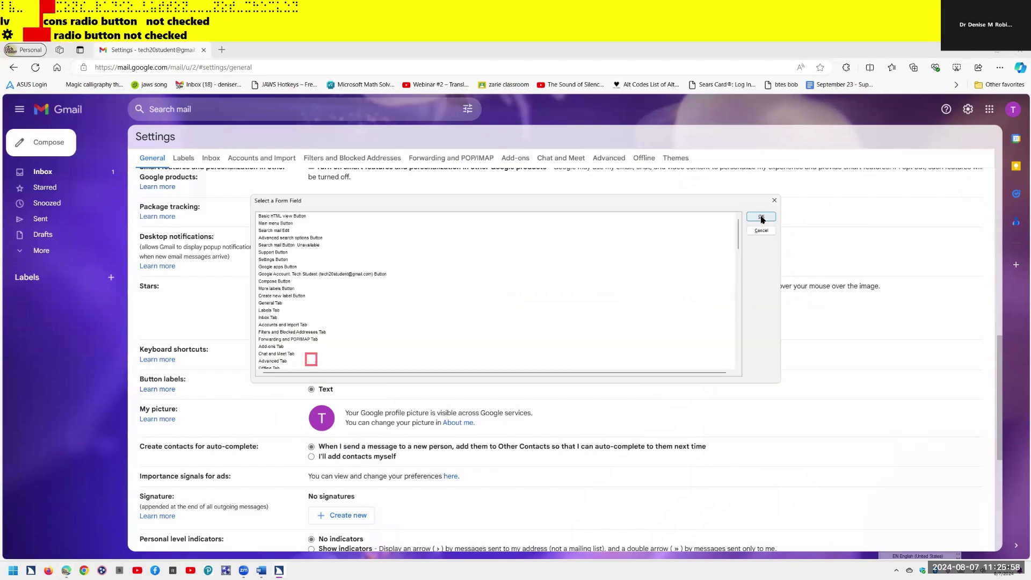
key(f)
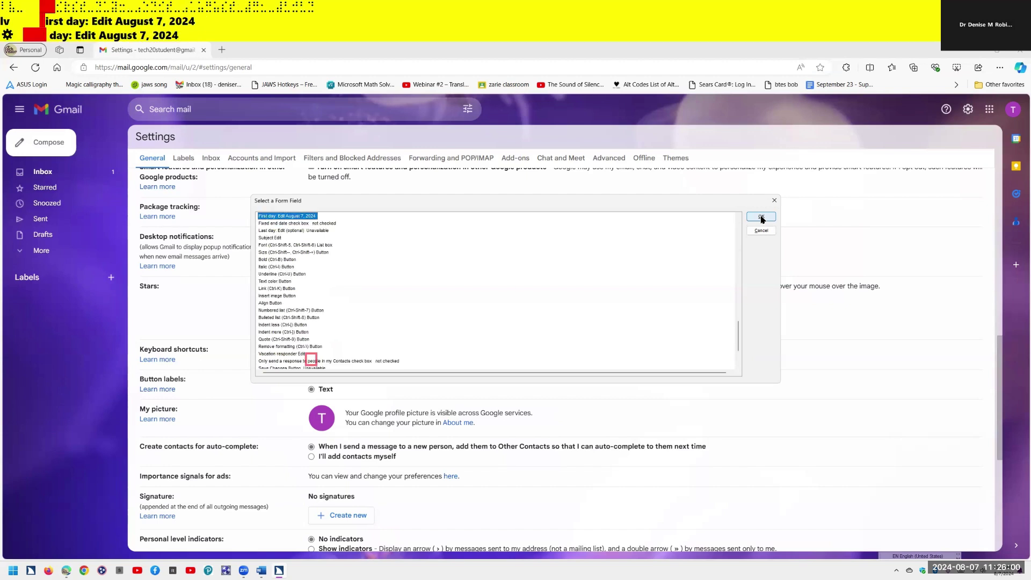
key(f)
key(f)
key(f)
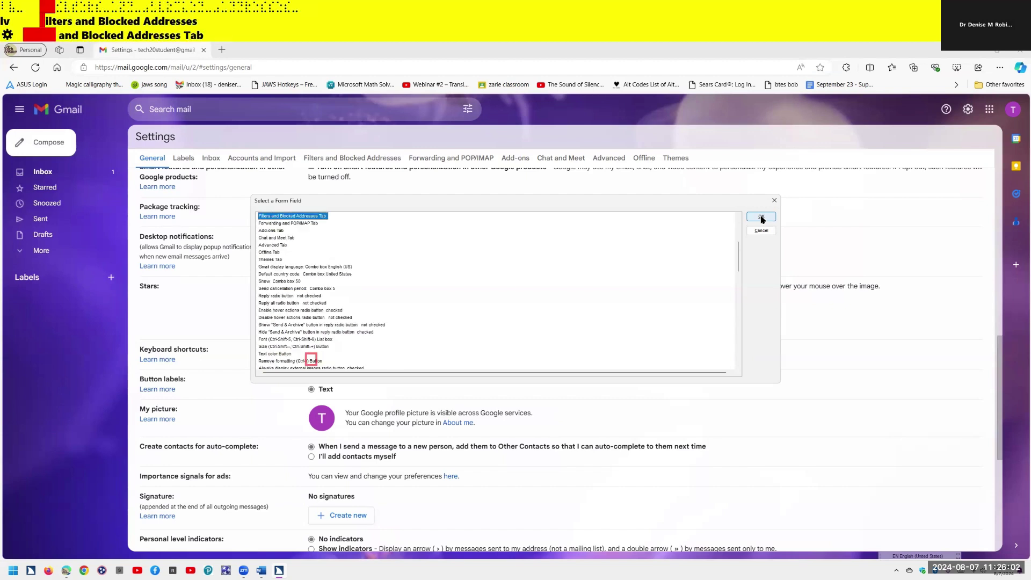
key(f)
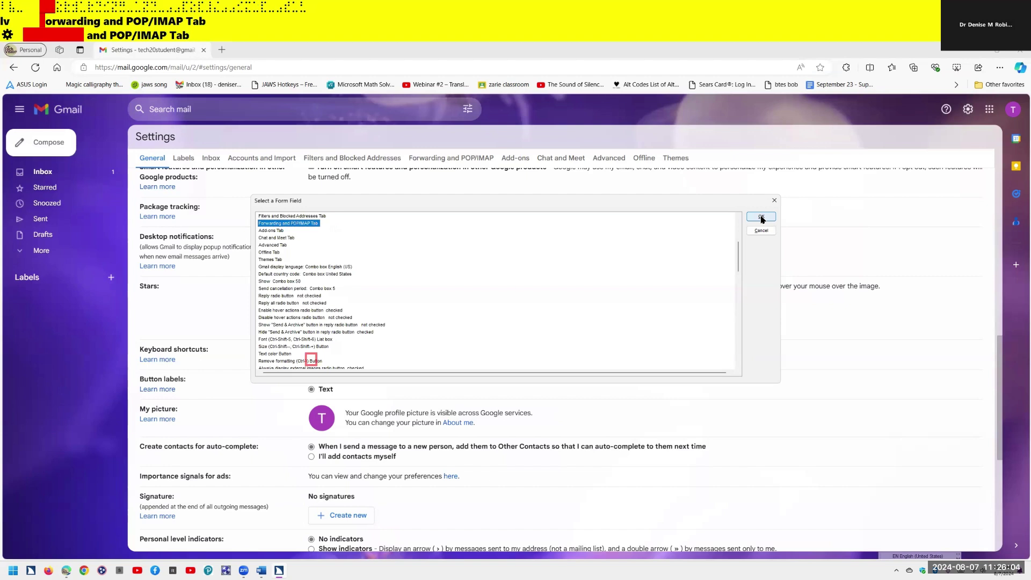
key(Return)
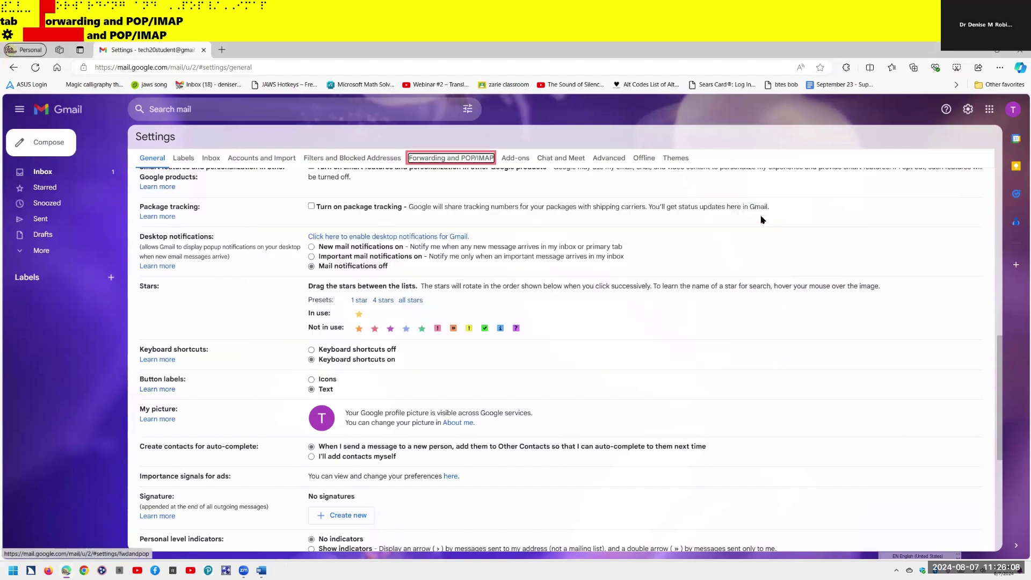
key(Return)
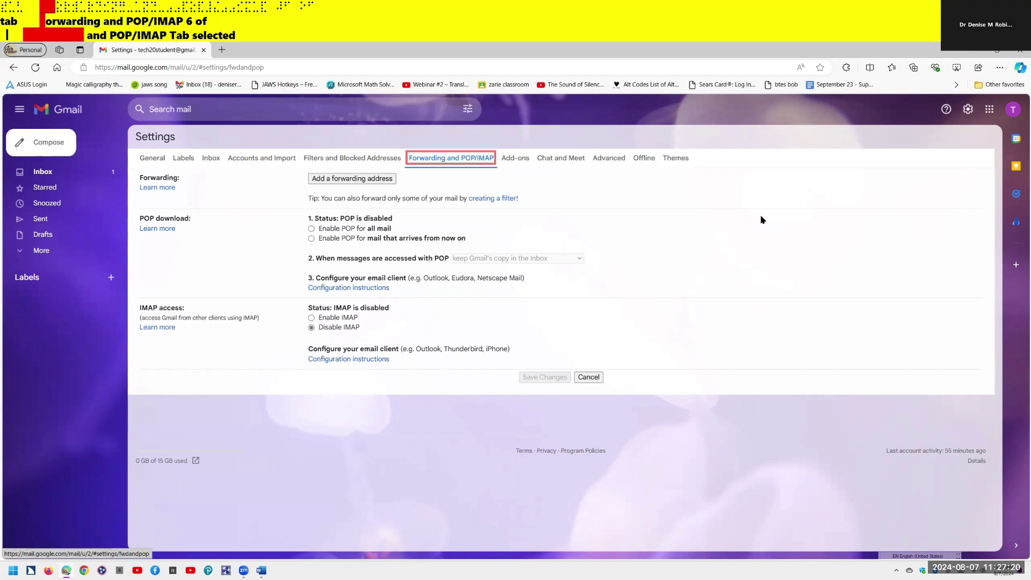
key(alt+Tab)
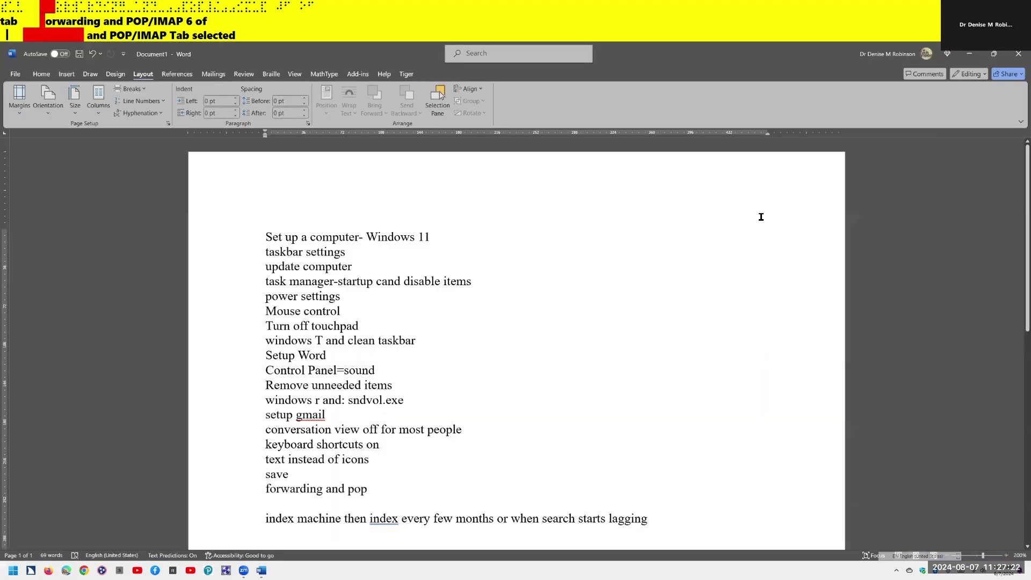
Step: Read the Word checklist from the setup gmail line through the Gmail items to the line about indexing the machine
key(ctrl)
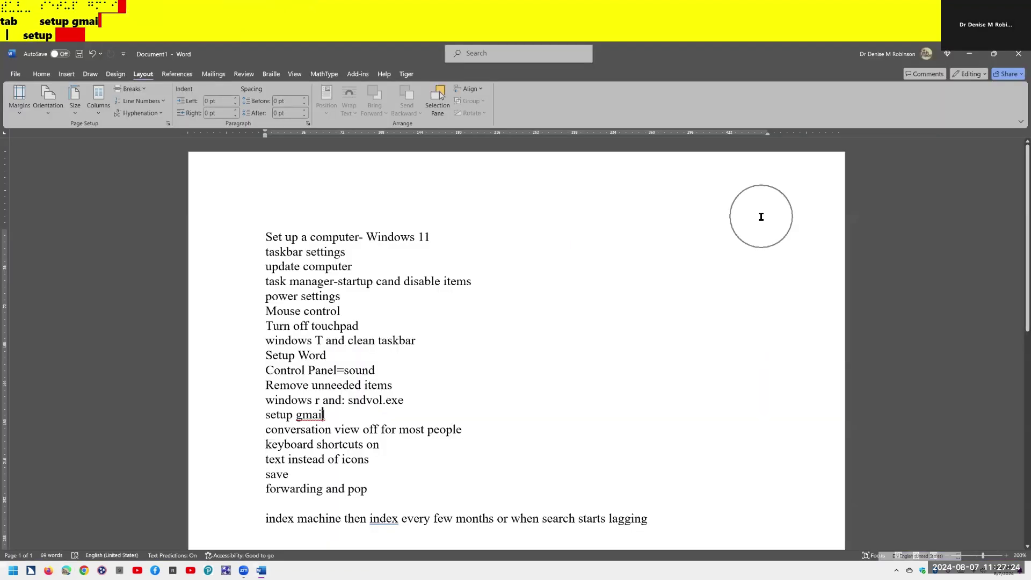
key(Down)
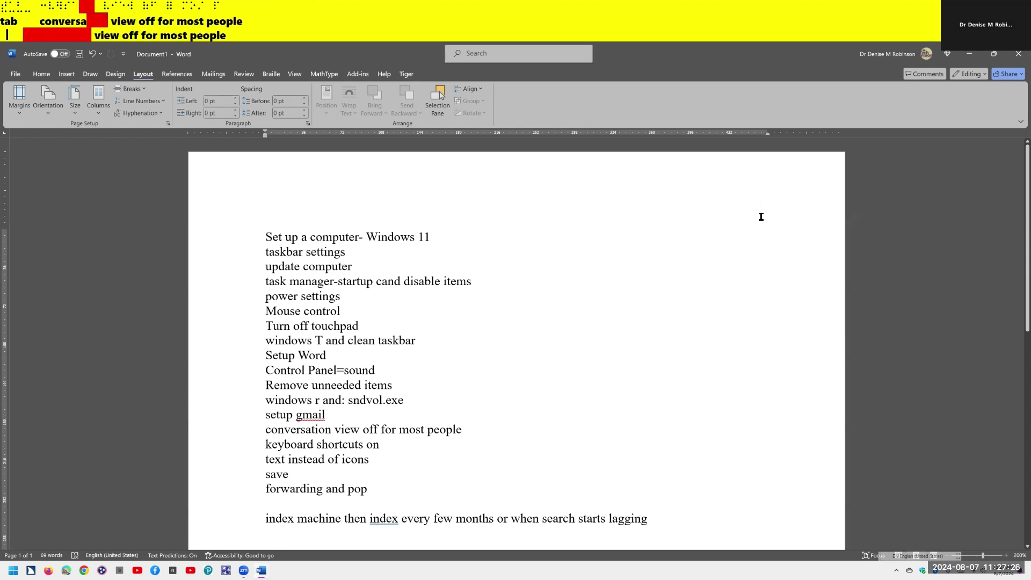
key(Down)
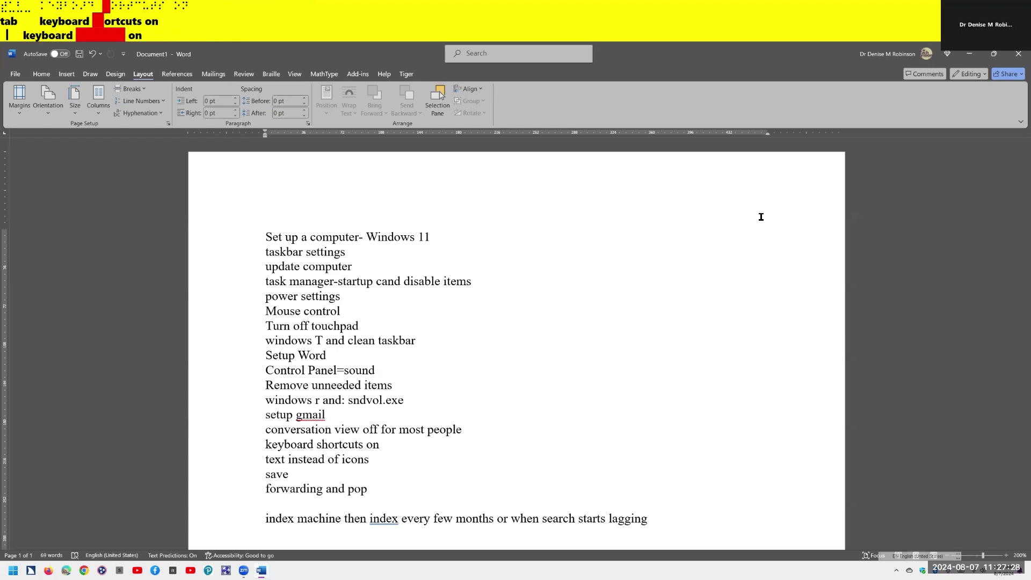
key(Down)
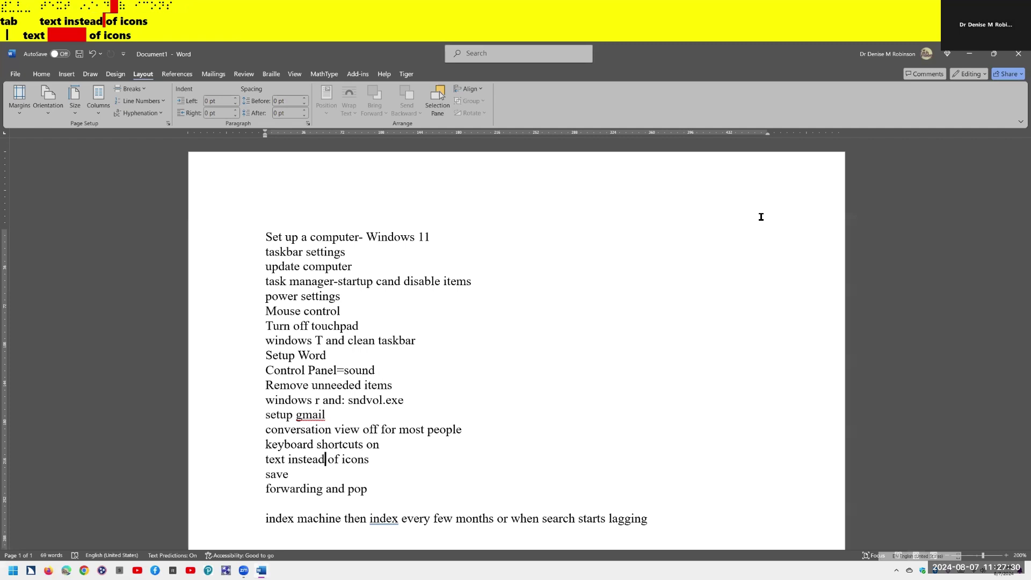
key(Down)
key(Down)
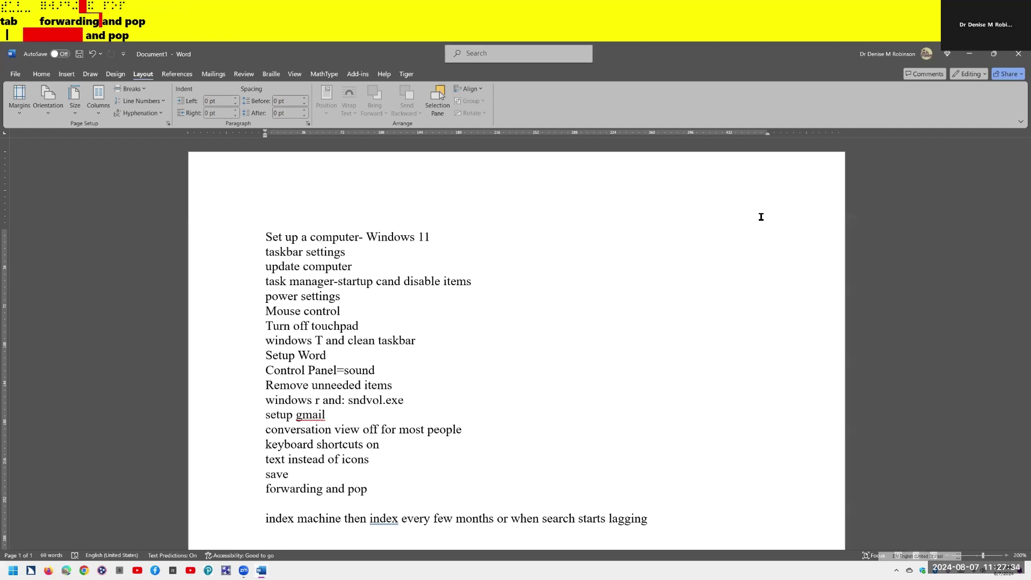
key(Down)
key(Down)
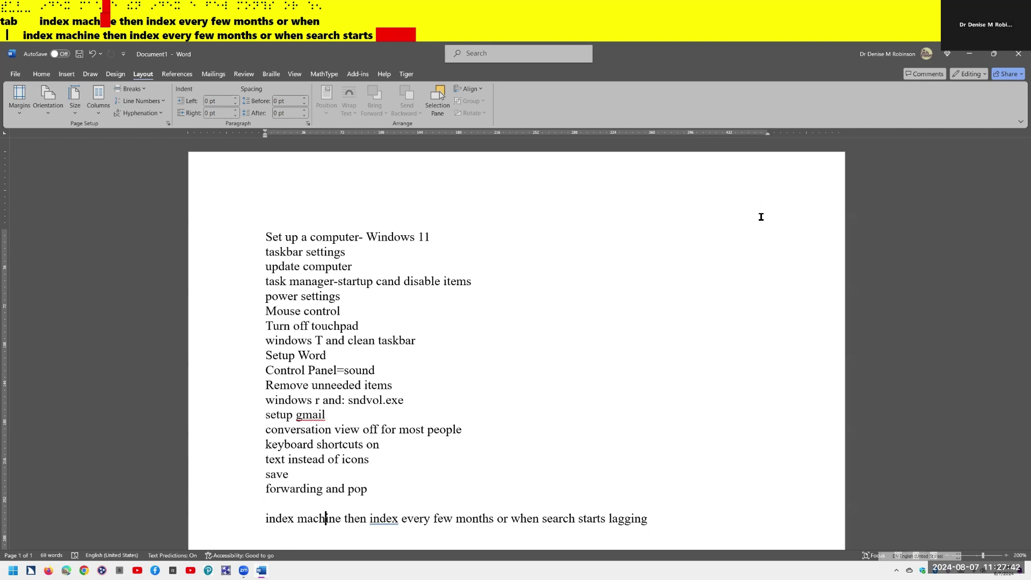
key(ctrl)
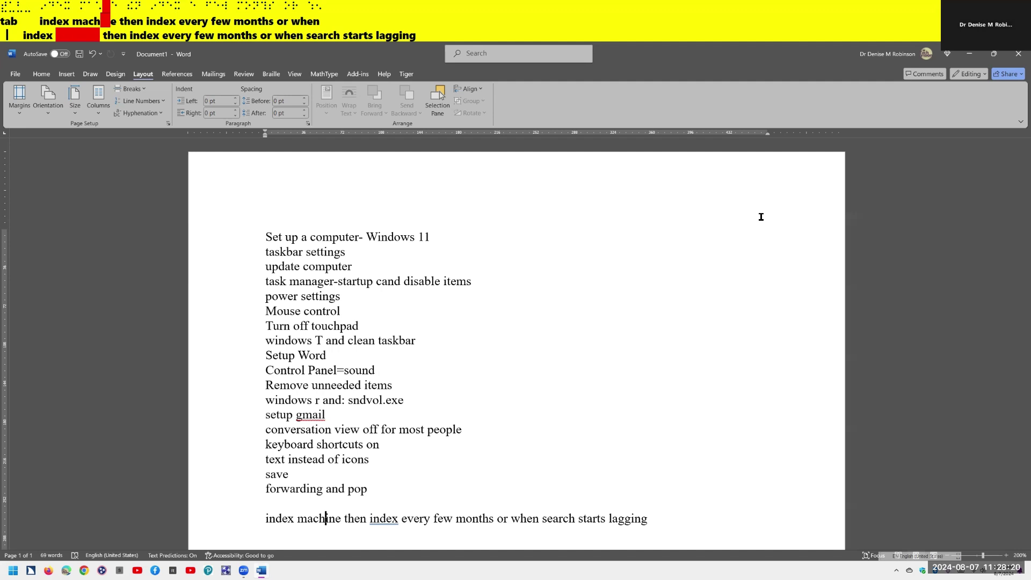
Step: Open Windows Indexing Options, review the indexed locations through Windows (C:), accept them as selected and close the dialog
key(super)
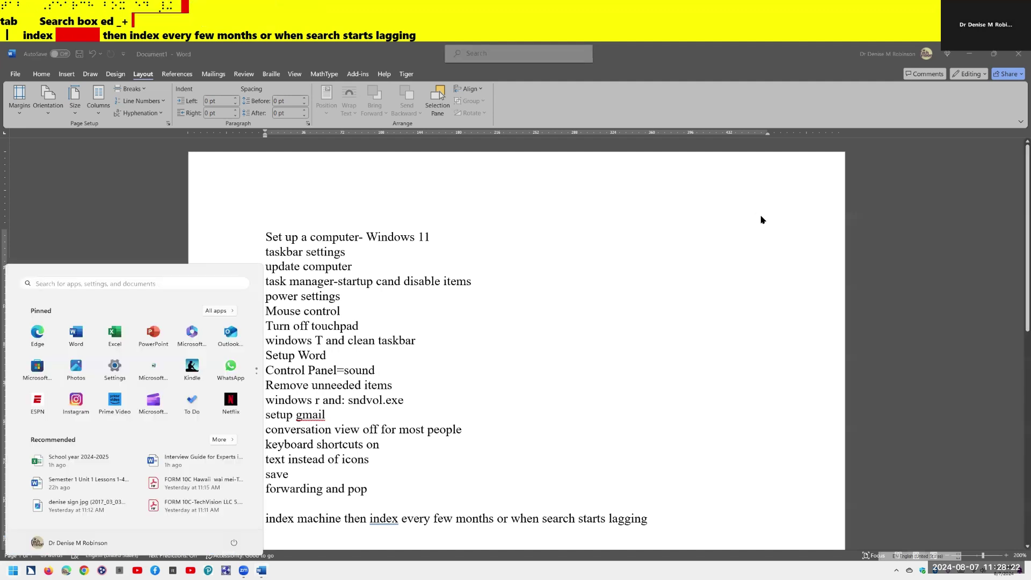
text(indexing Options)
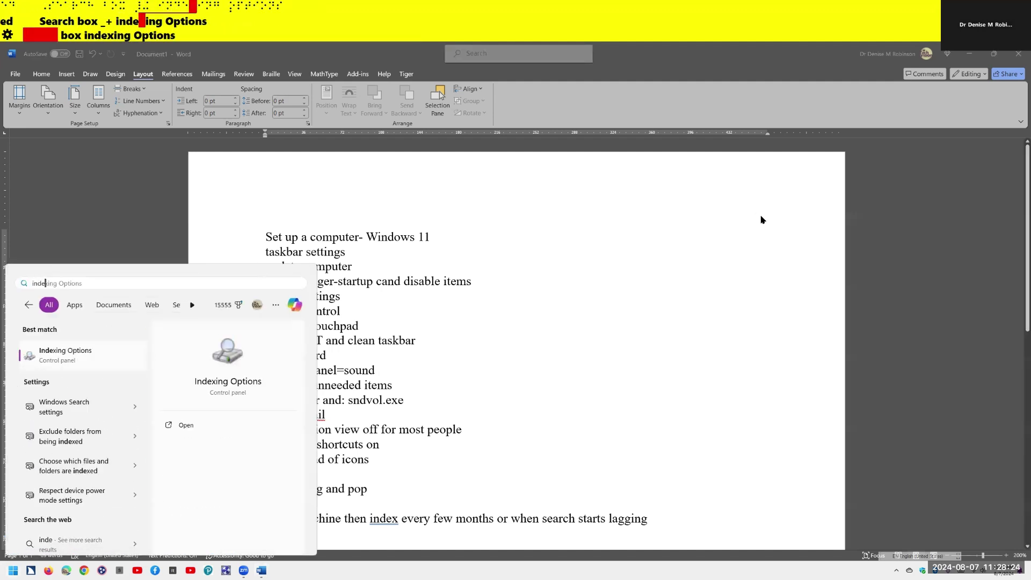
key(Return)
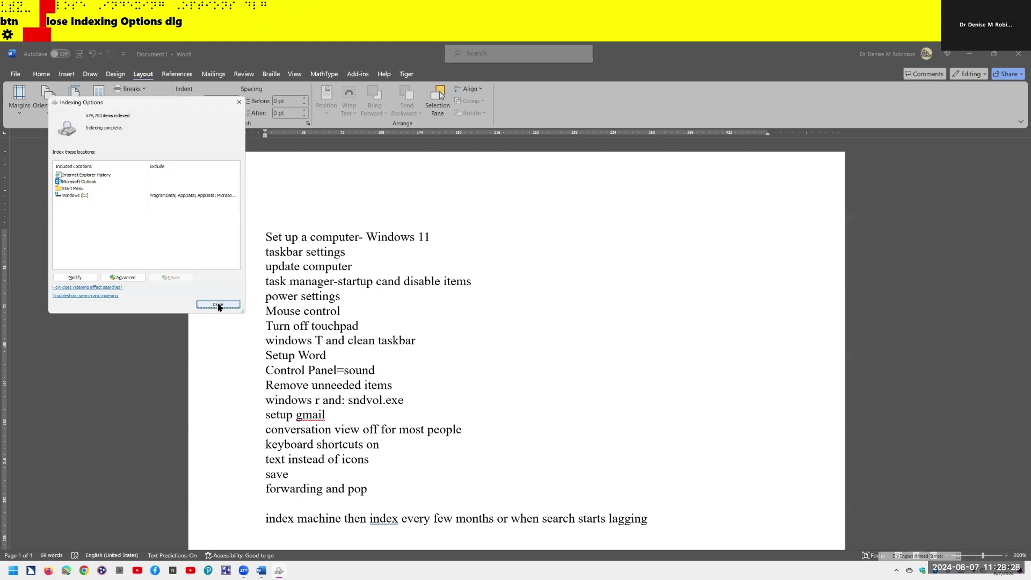
key(ctrl)
key(alt+m)
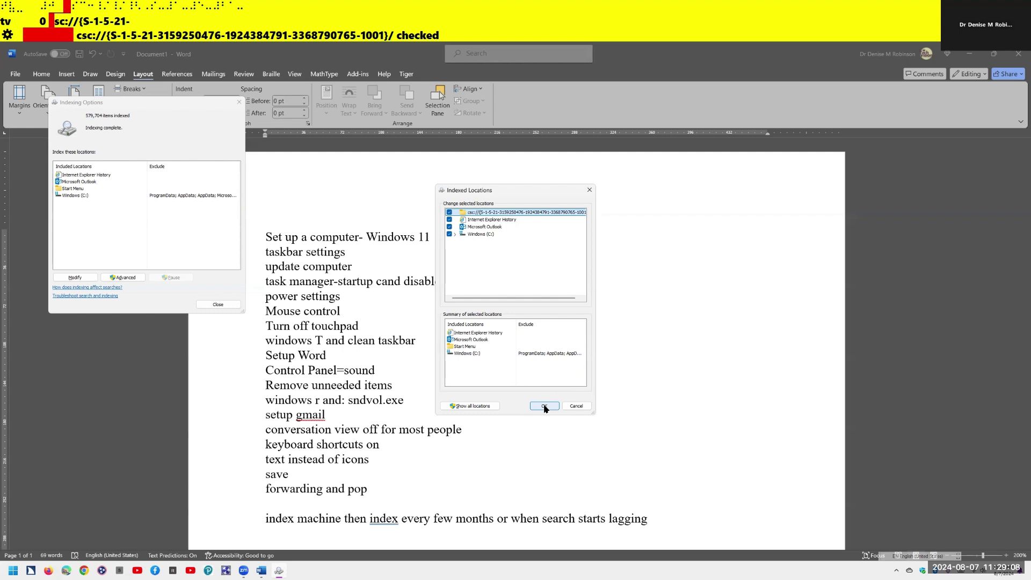
key(Down)
key(Down)
key(Down)
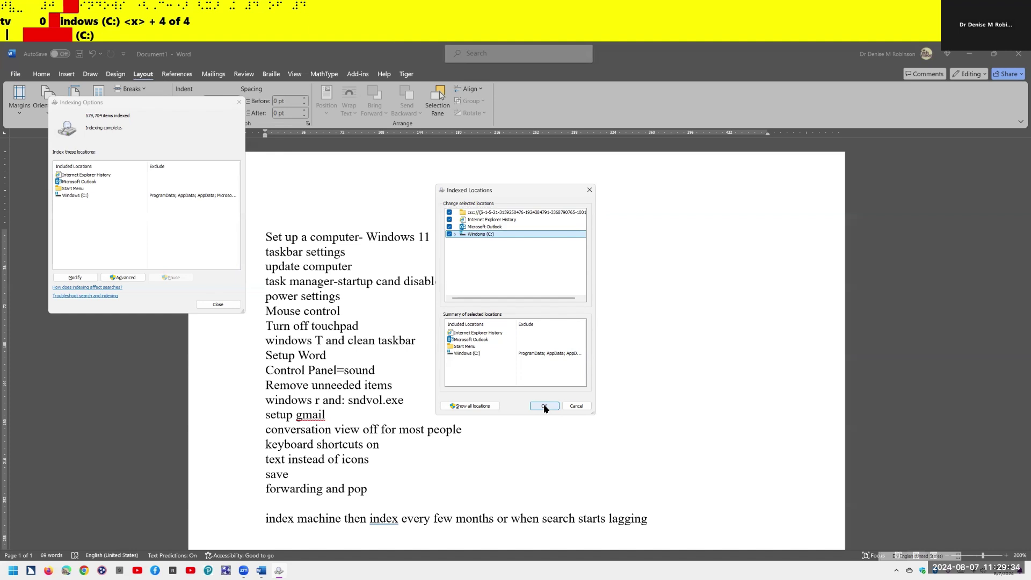
click(544, 406)
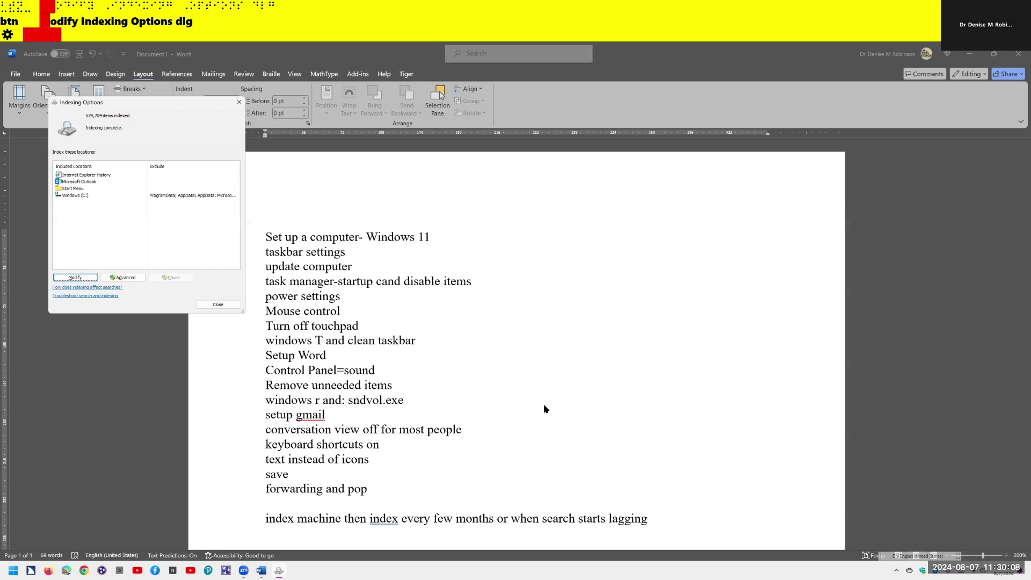
key(Escape)
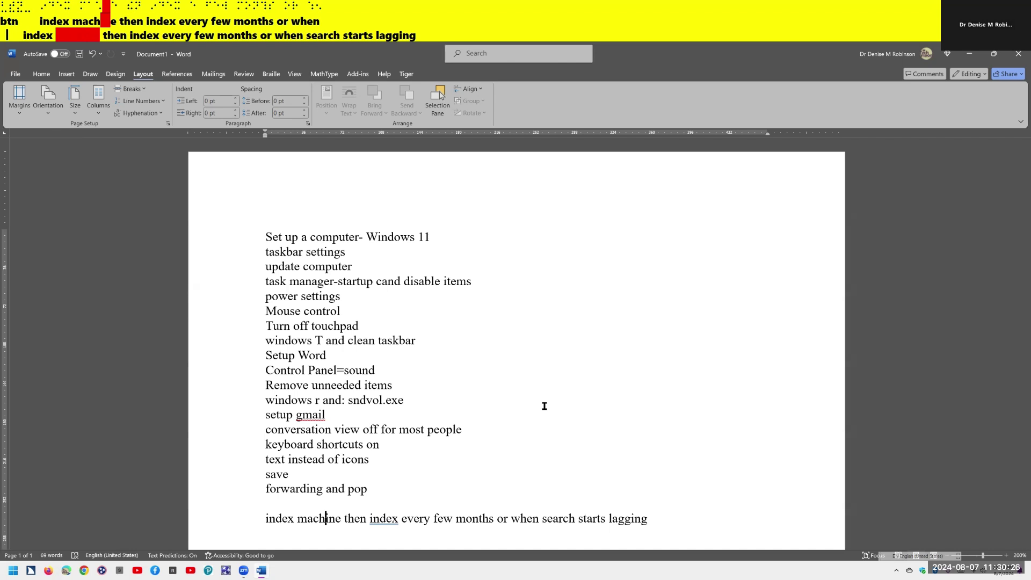
Step: Open the Windows Temp folder by running %temp%
key(super+r)
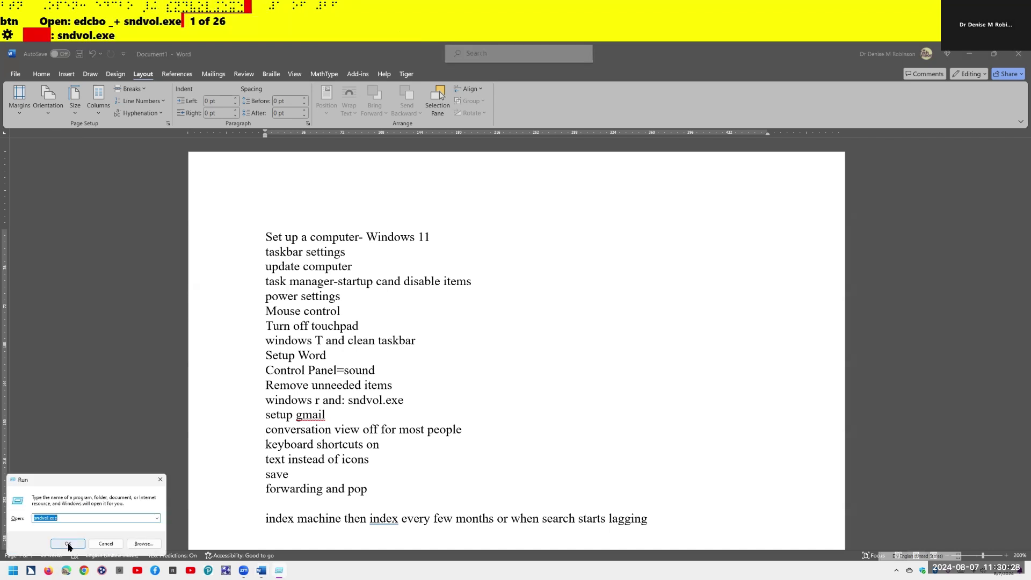
text(%)
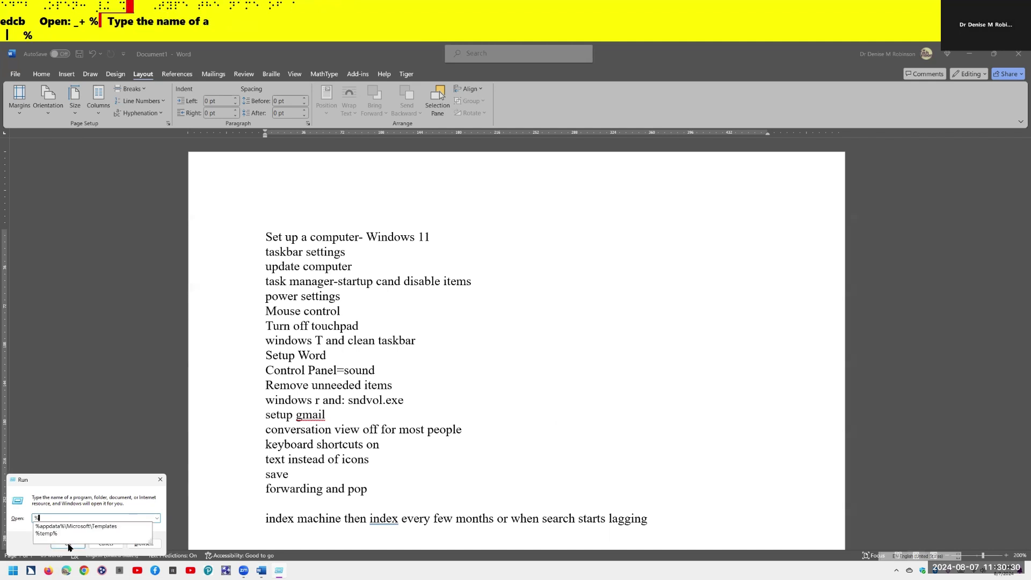
text(temp%)
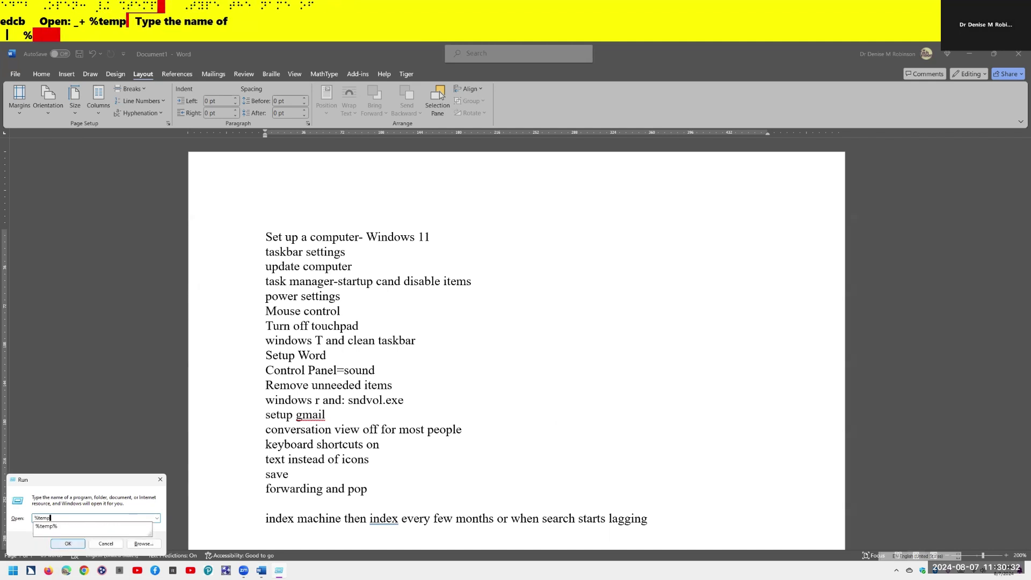
click(68, 544)
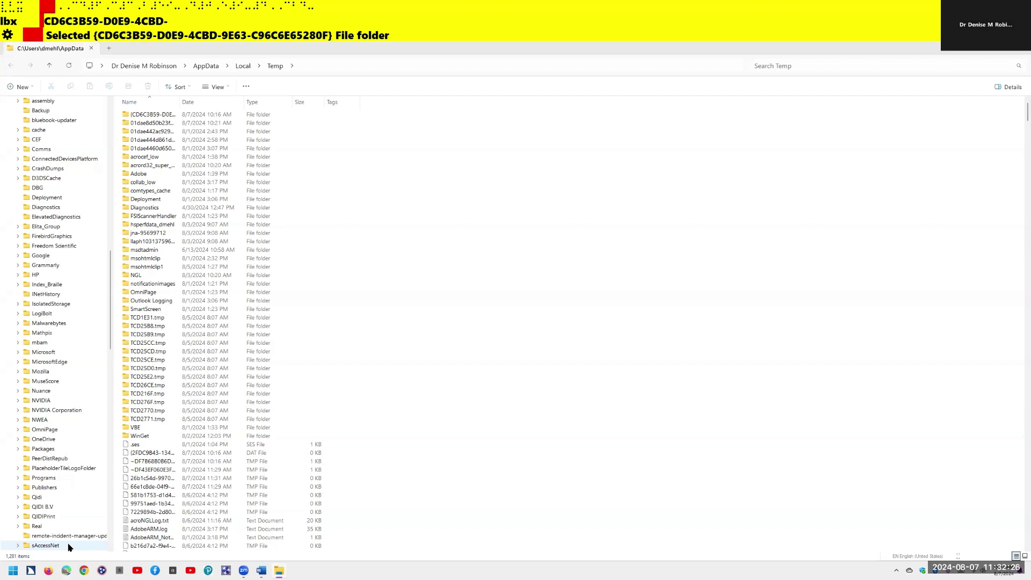
Step: Permanently delete all items in the Temp folder, skipping those that need administrator permission
key(ctrl+a)
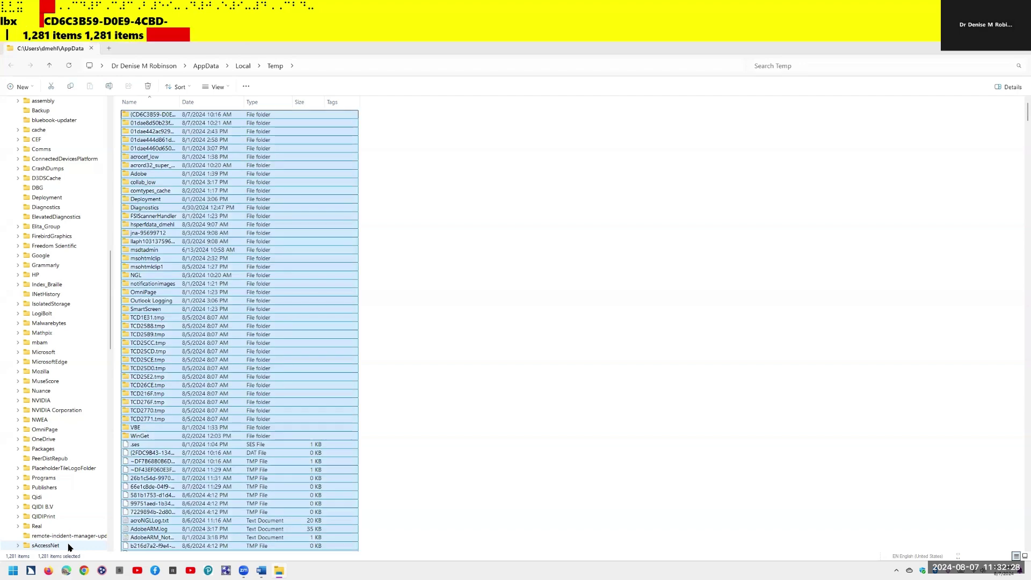
key(shift+Delete)
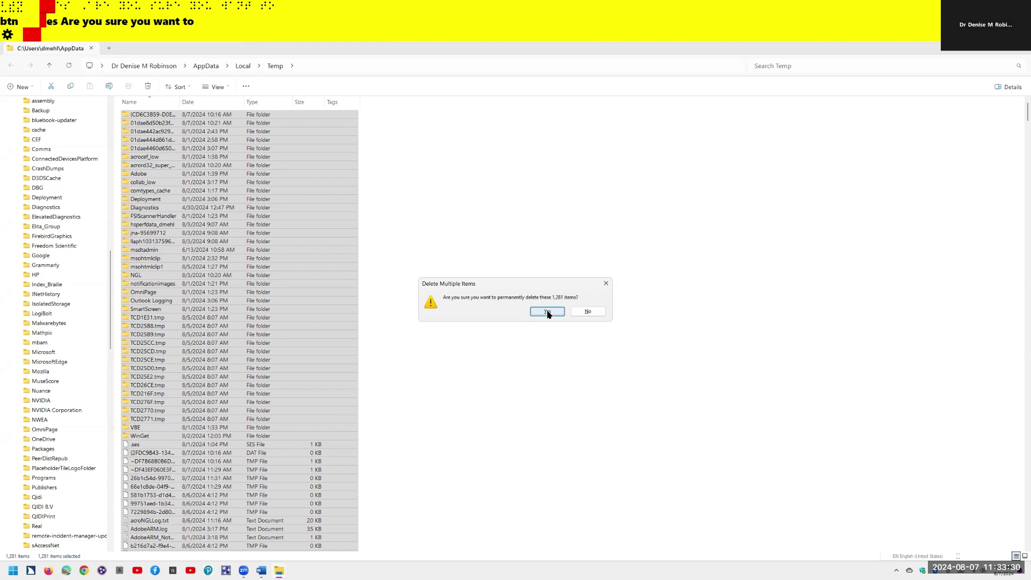
click(547, 311)
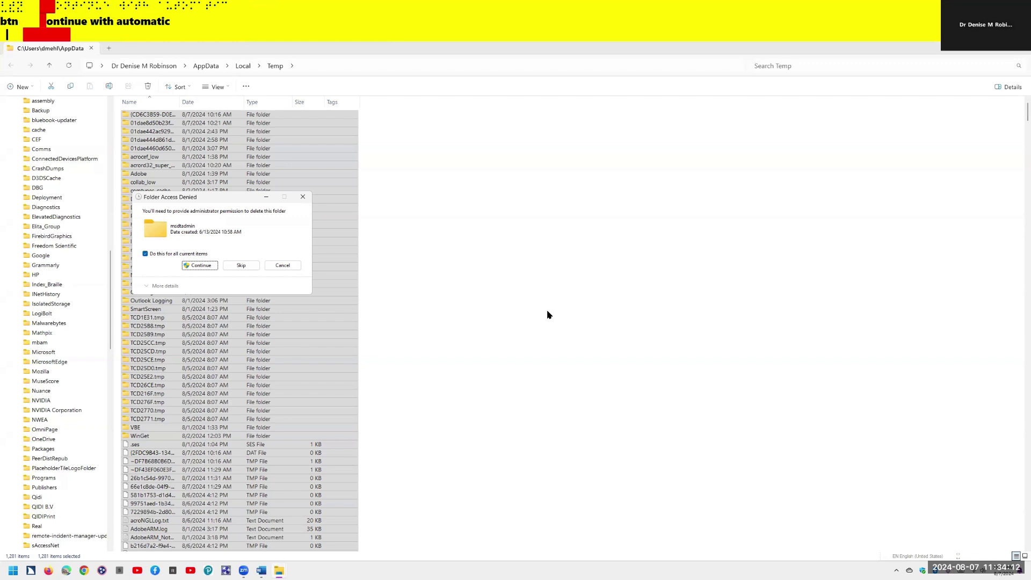
key(Tab)
key(Return)
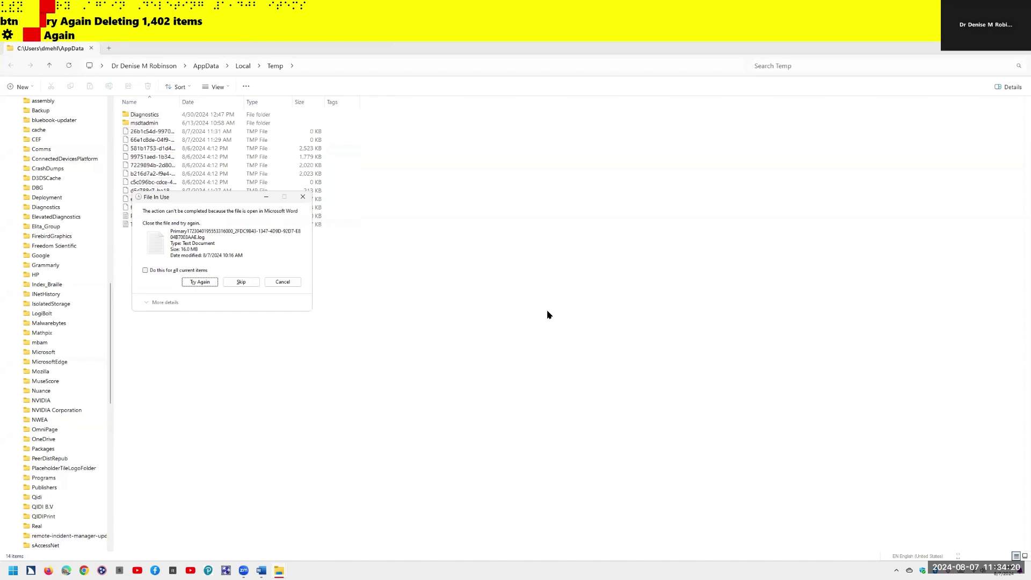
Step: Skip all current files that are in use to finish the deletion, and close the Temp folder
click(547, 314)
key(shift+Tab)
key(space)
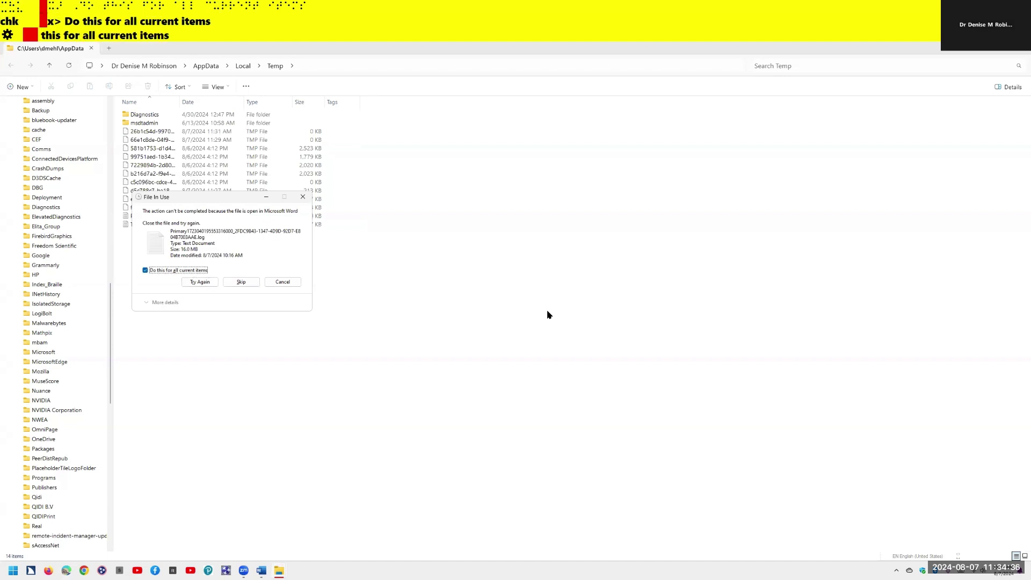
key(s)
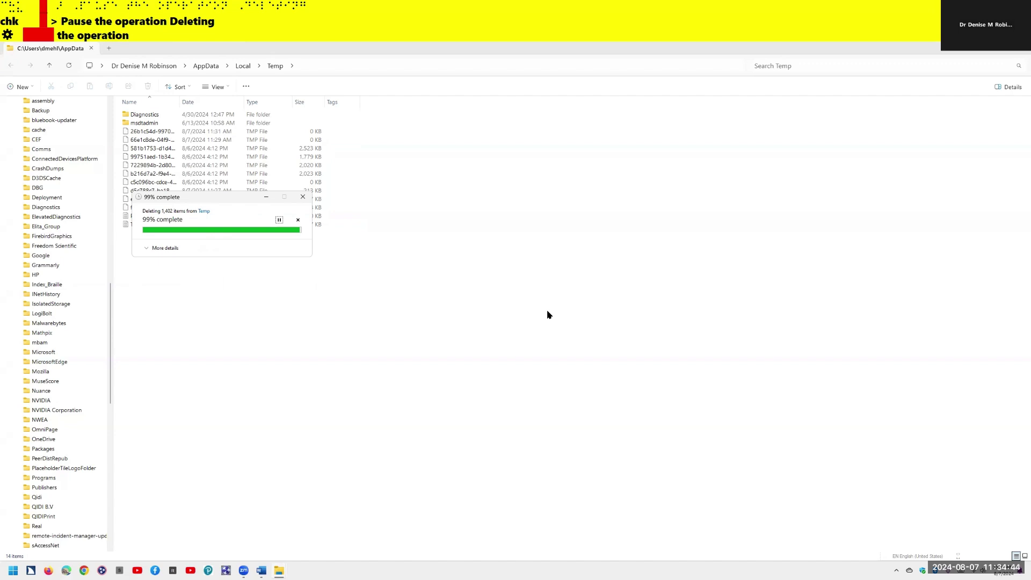
key(ctrl)
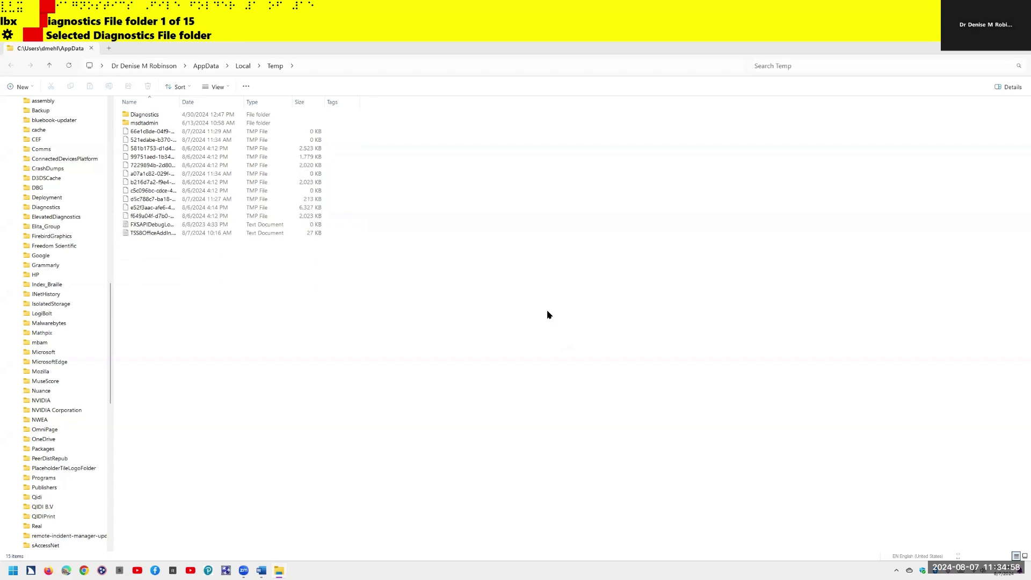
key(ctrl)
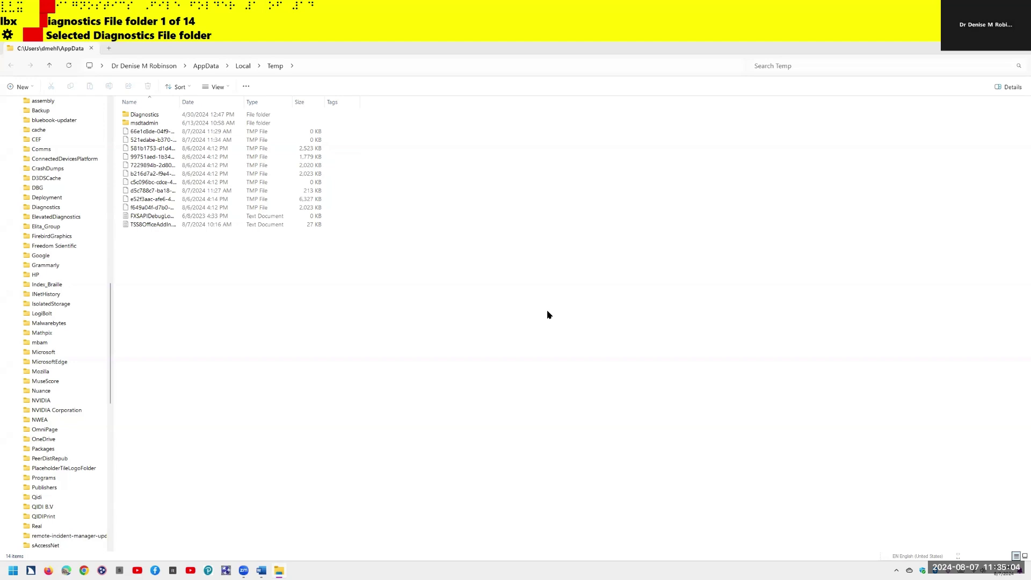
key(alt+F4)
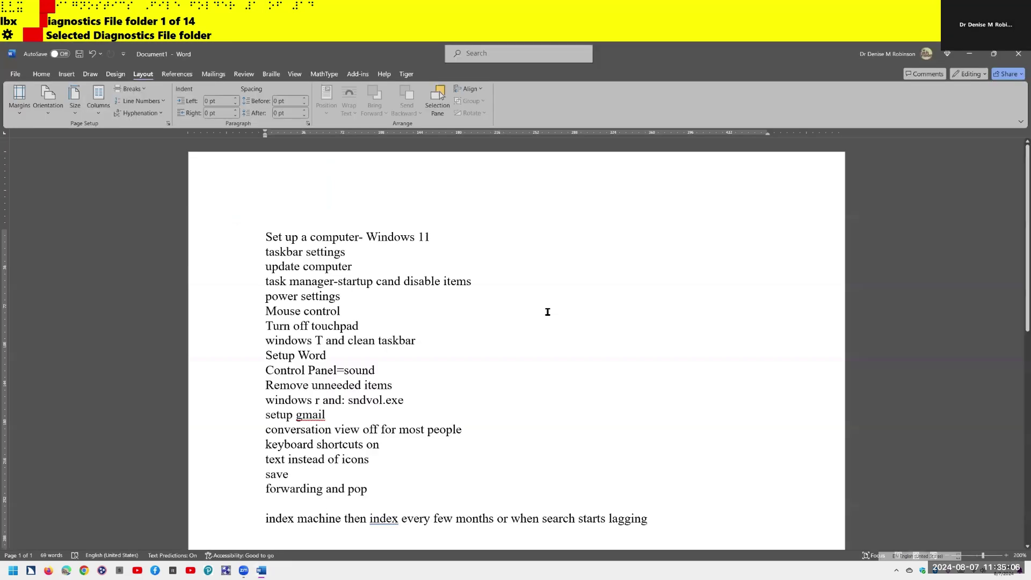
Step: Open Defragment and Optimize Drives, optimize the Windows (C:) drive and close the tool
key(ctrl)
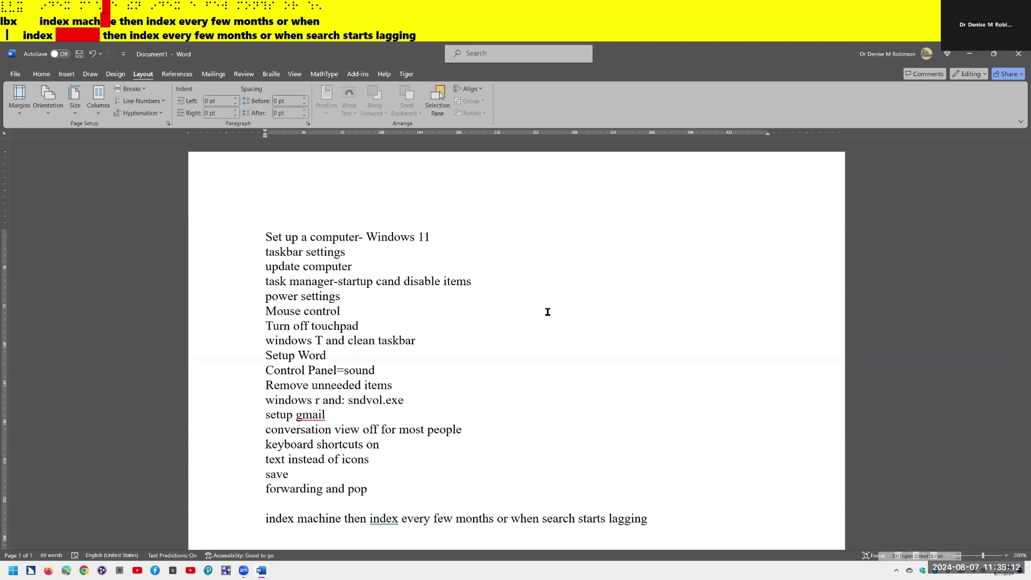
key(super)
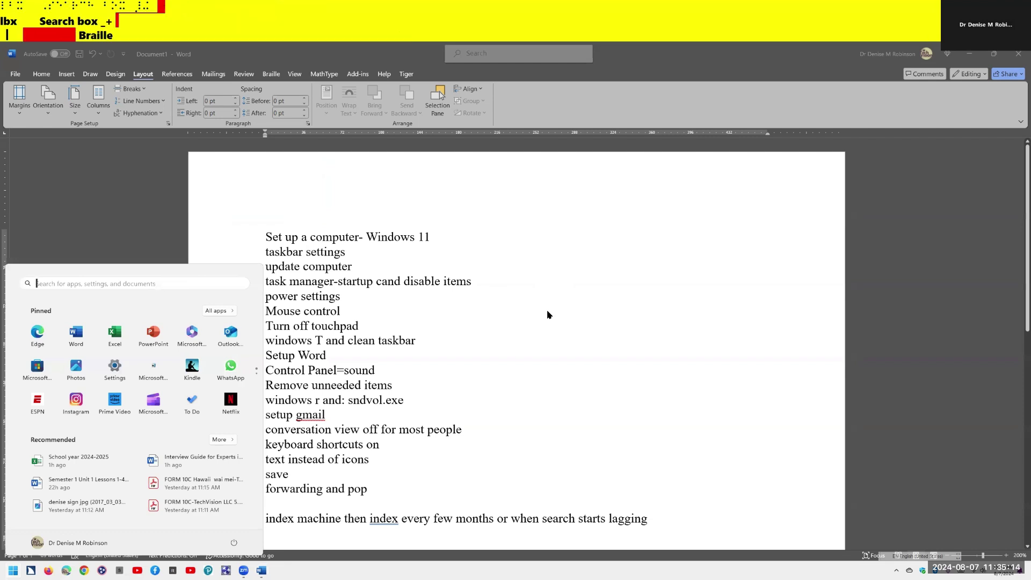
text(opti)
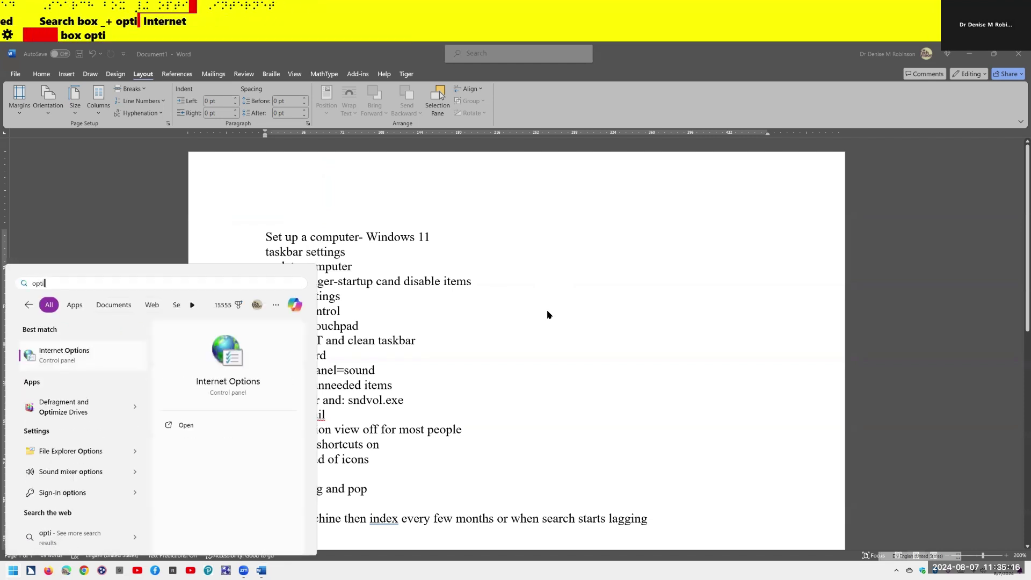
key(Down)
key(Down)
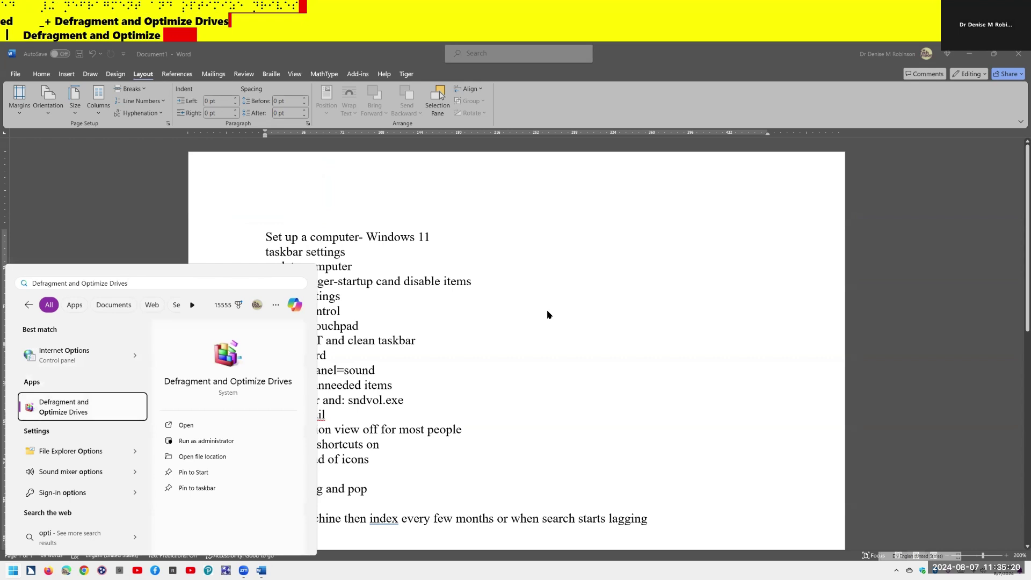
key(Return)
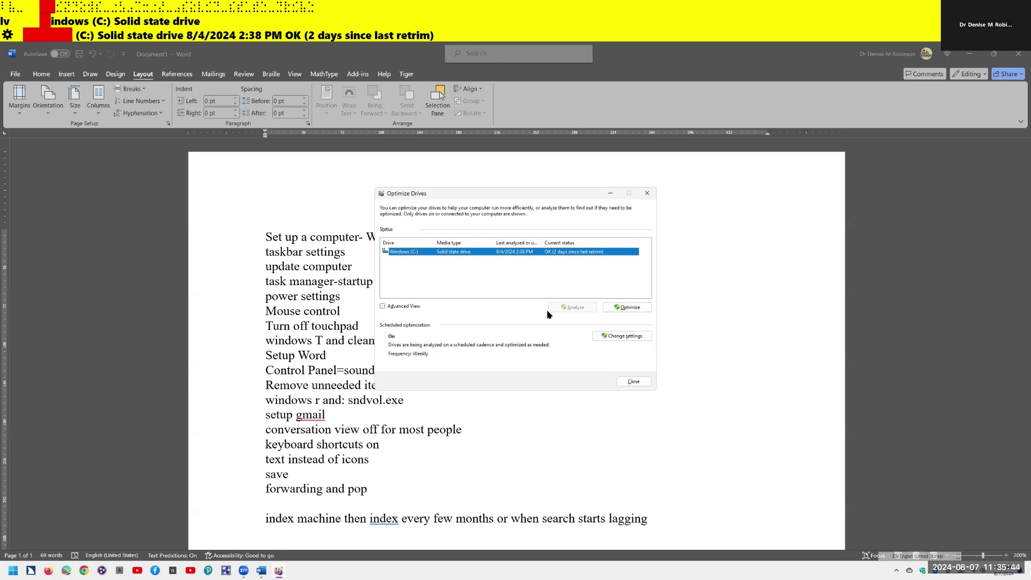
key(alt+o)
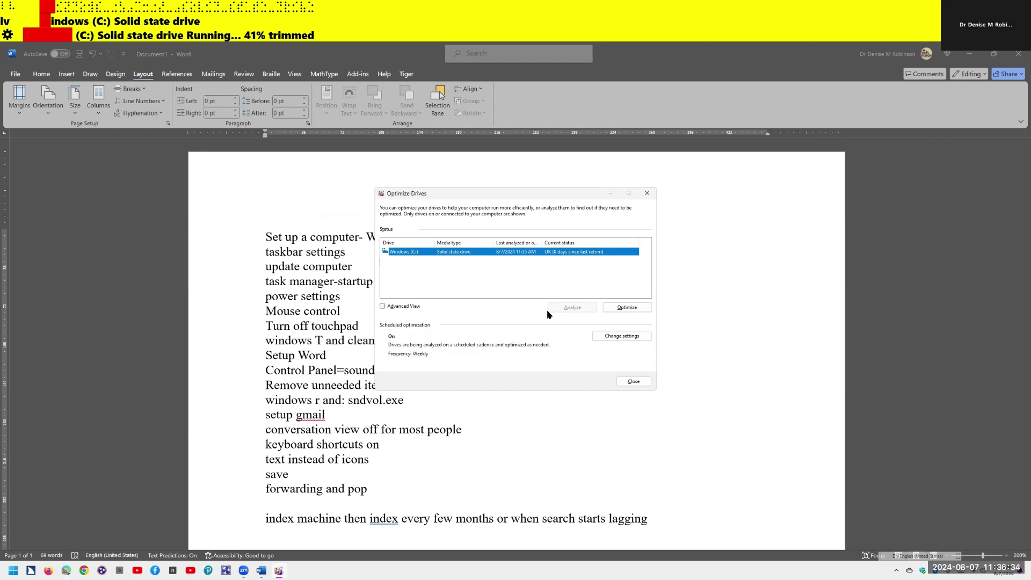
key(alt+F4)
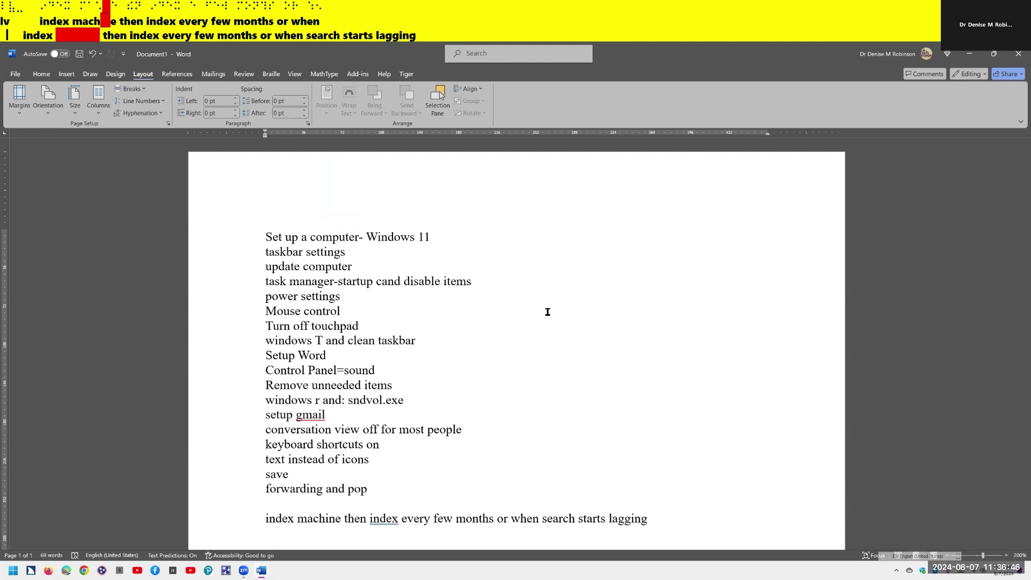
key(alt+q)
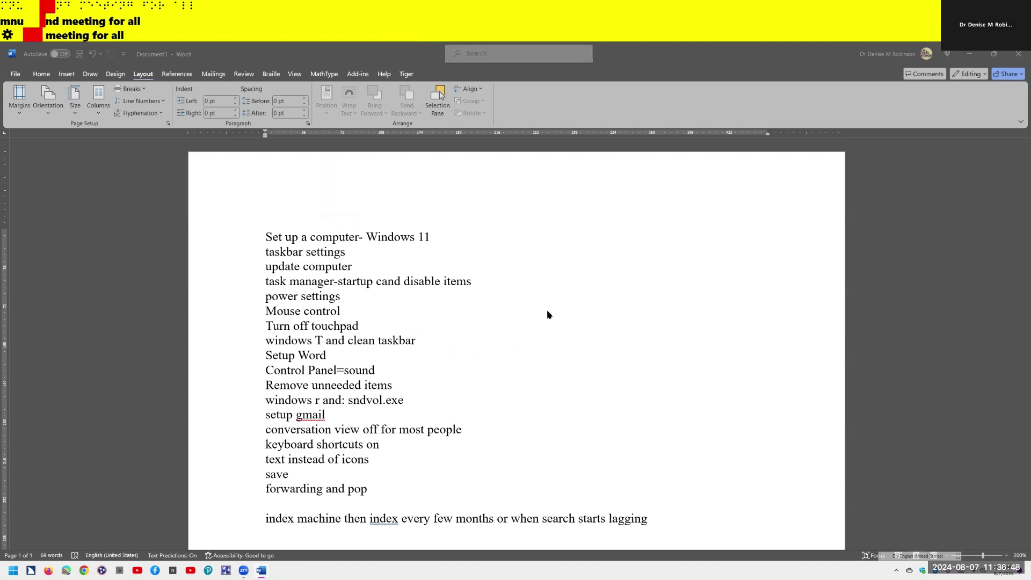